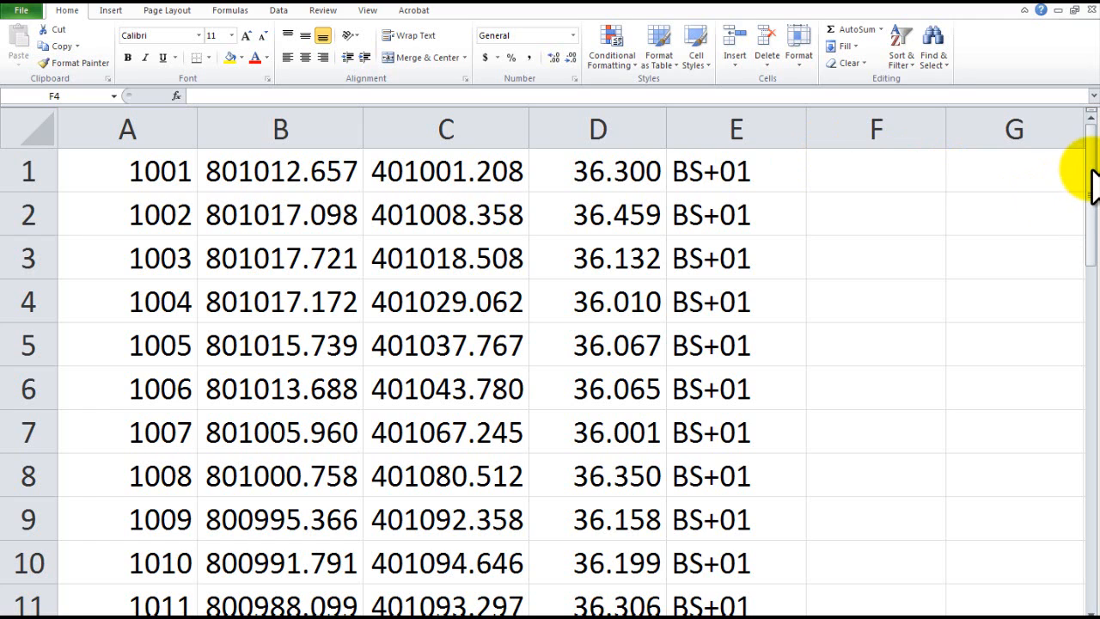
Look through the survey spreadsheet's point numbers, coordinates, heights and string codes from the first row to the last.
drag(1093, 177, 1095, 415)
drag(1092, 361, 1090, 469)
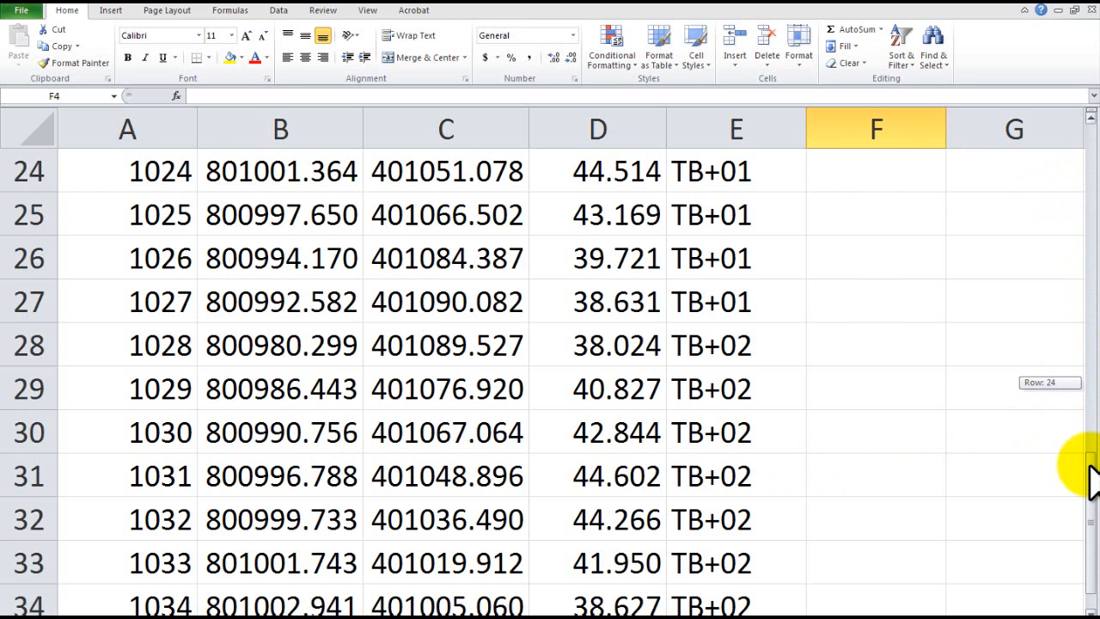
drag(1090, 468, 1014, 181)
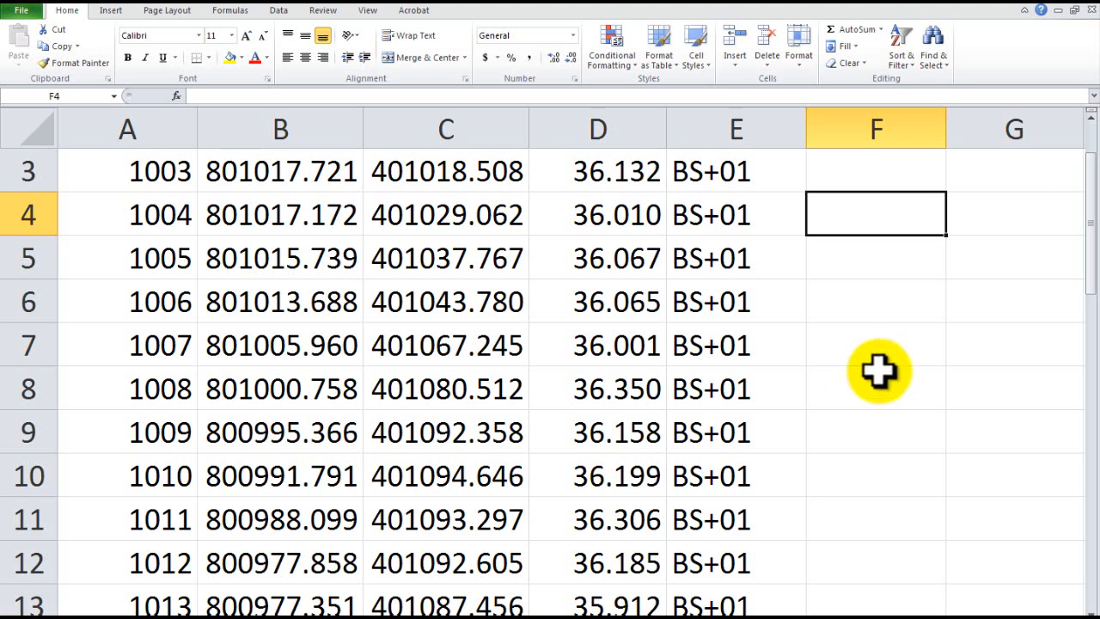
drag(1094, 215, 1083, 167)
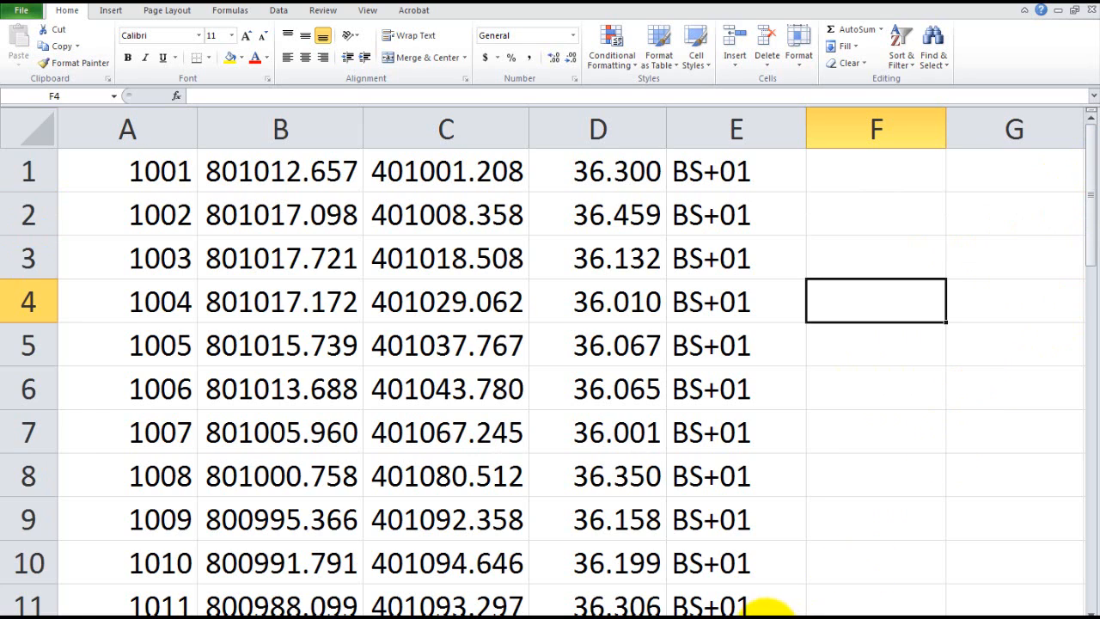
Switch to 12d Model and open the data input dialog for x, y, z, s, pt_no files.
click(625, 612)
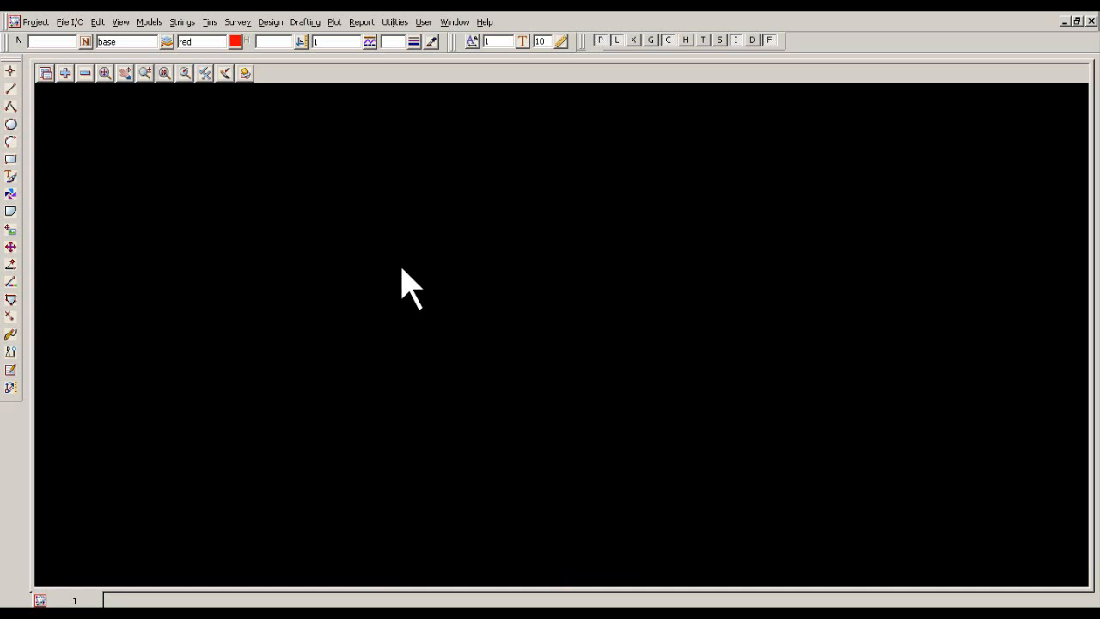
click(86, 41)
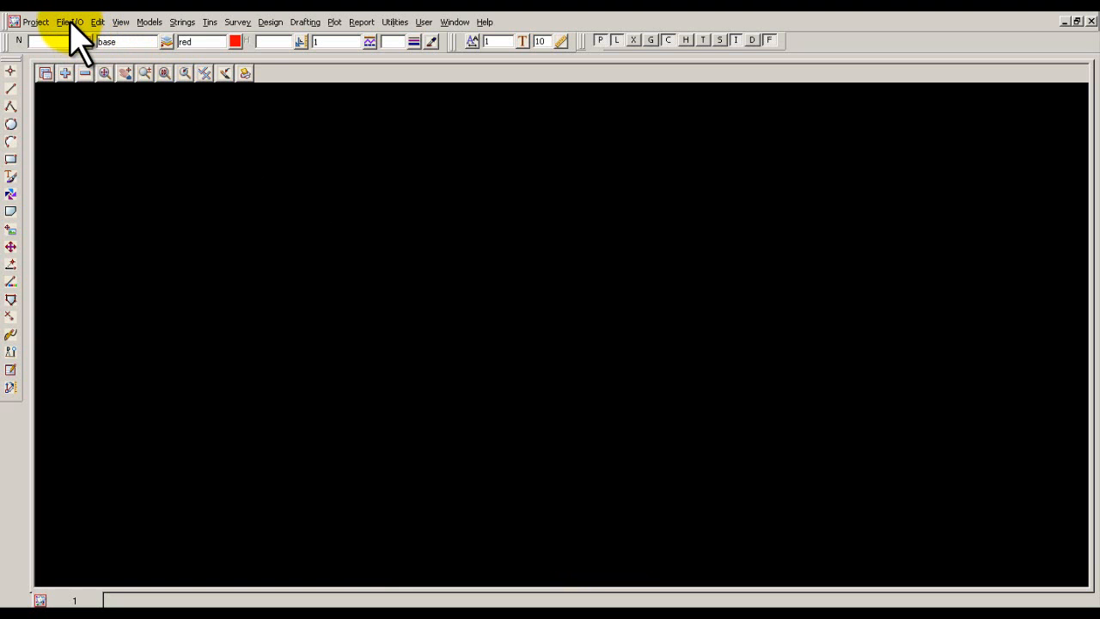
click(70, 23)
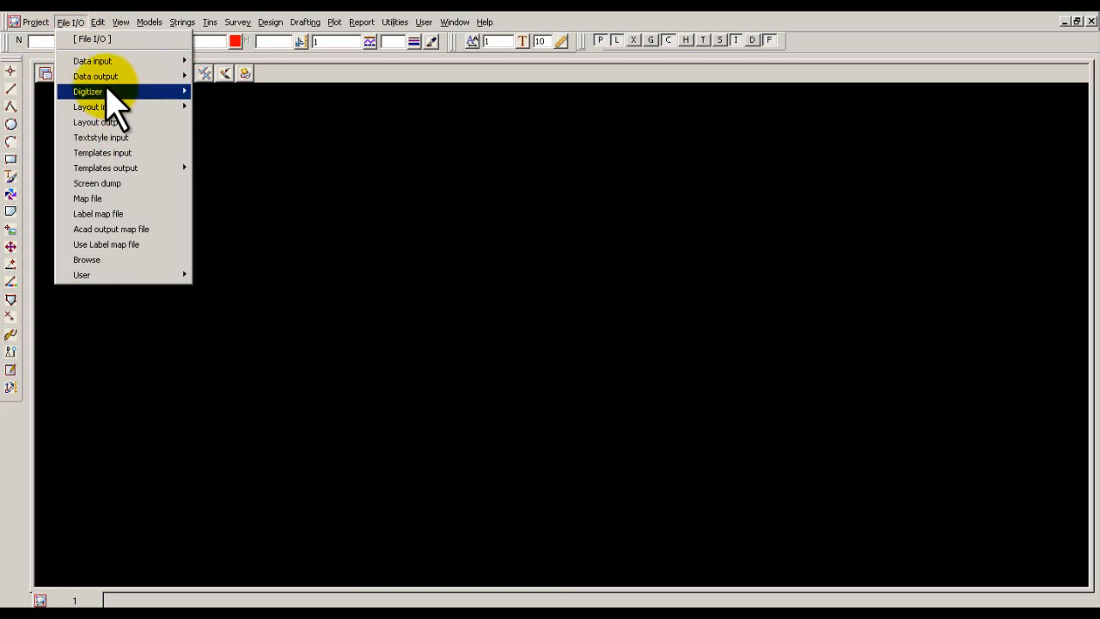
mouse_move(105, 62)
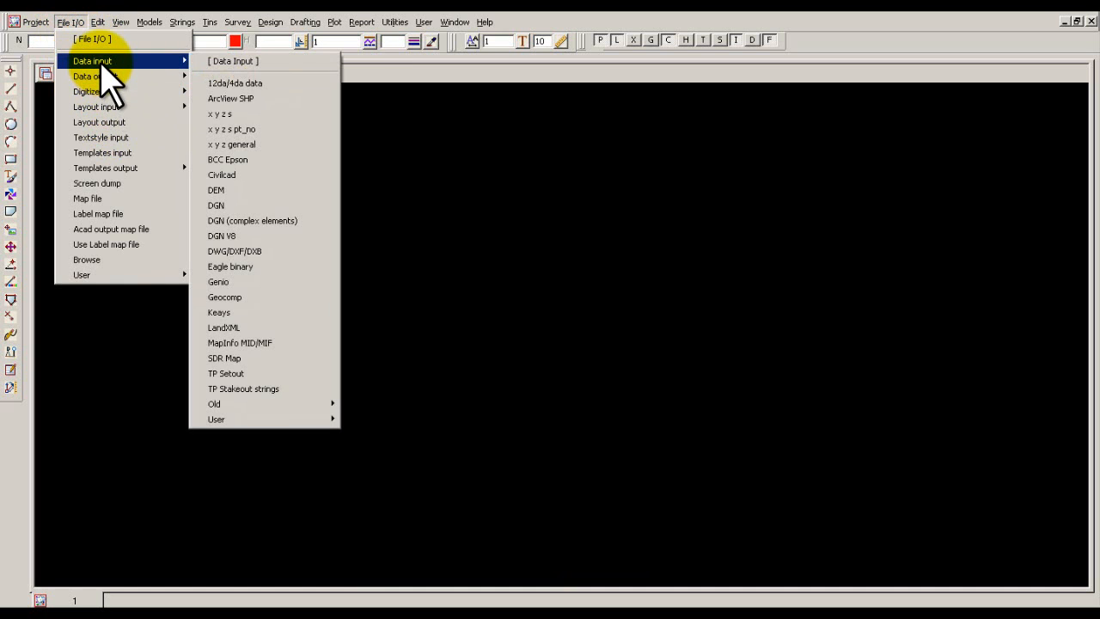
click(229, 129)
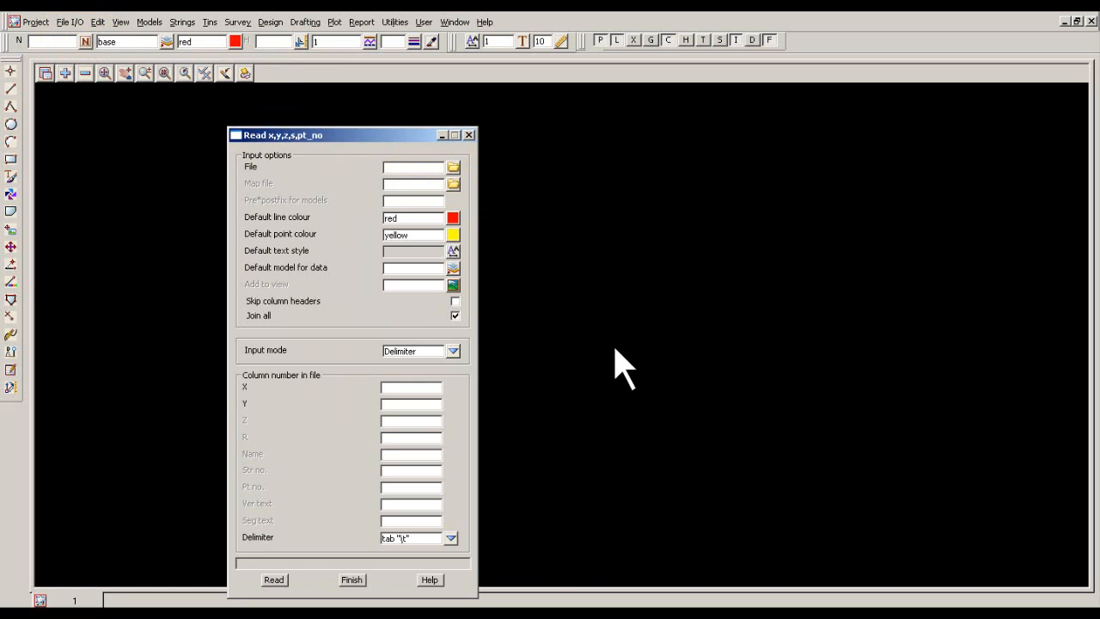
Browse for the input file in the VOLUME PLANS folder under $COURSE 9 ~ SURVEY COMPUTATIONS, showing all file types.
click(453, 167)
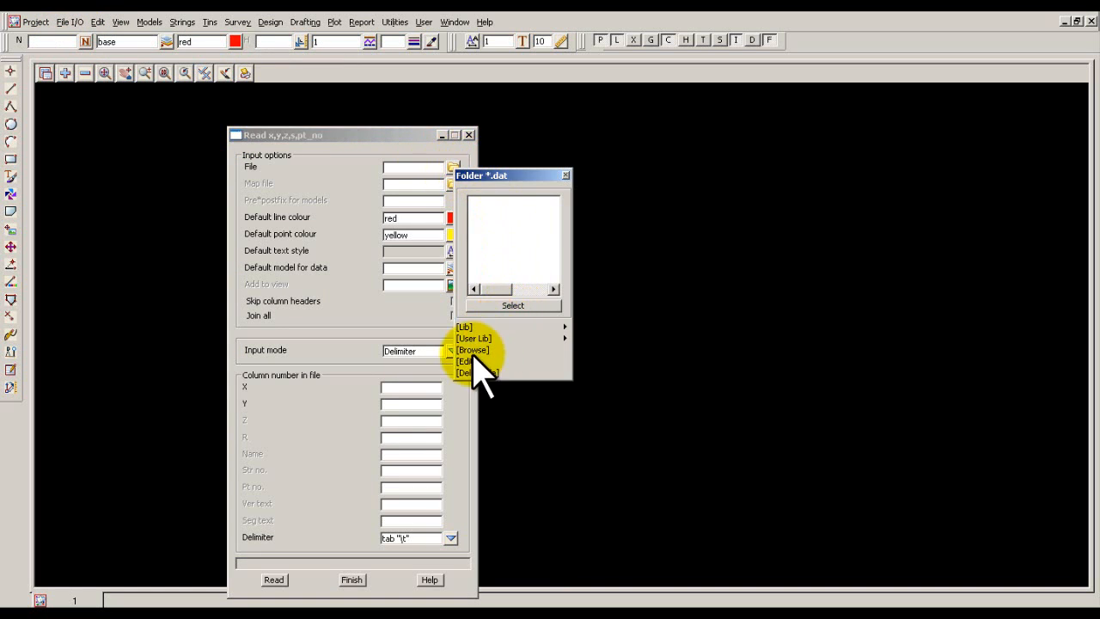
click(471, 352)
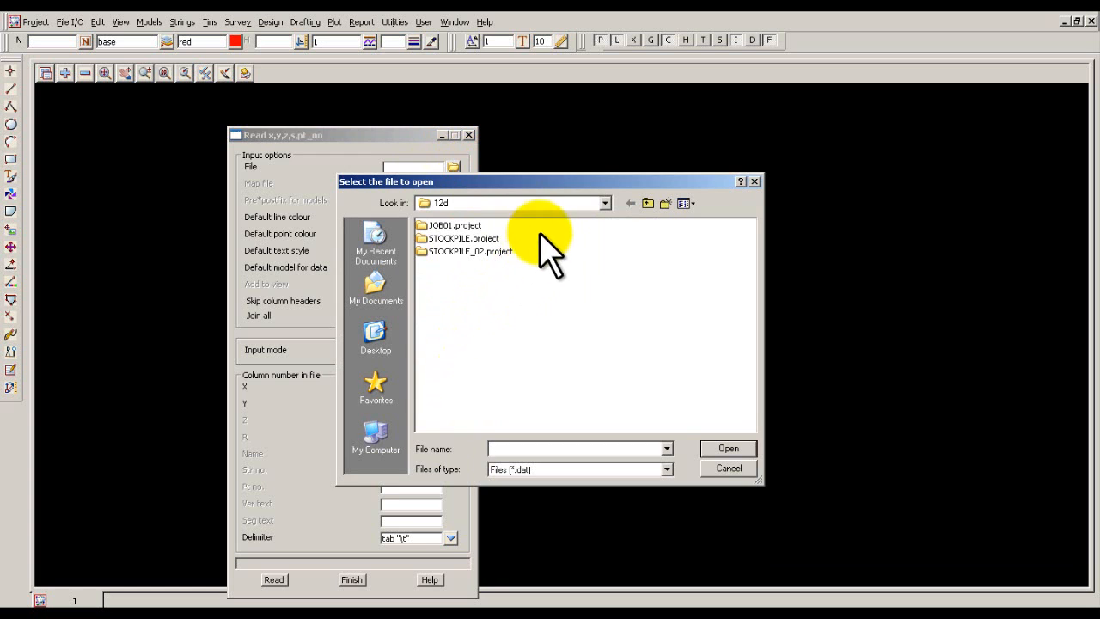
click(605, 203)
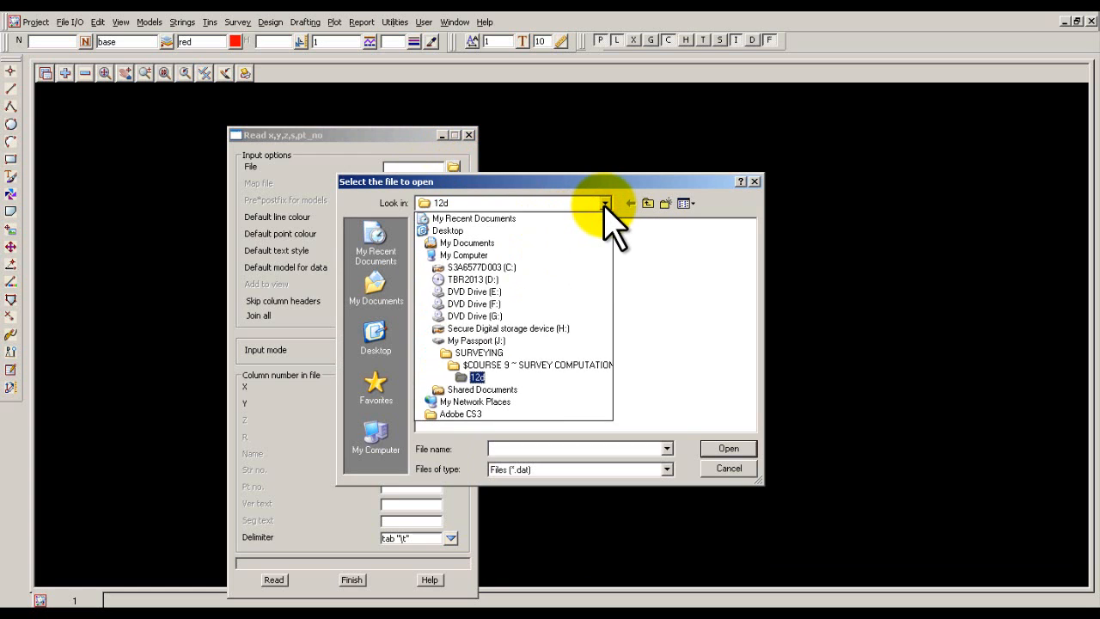
click(500, 364)
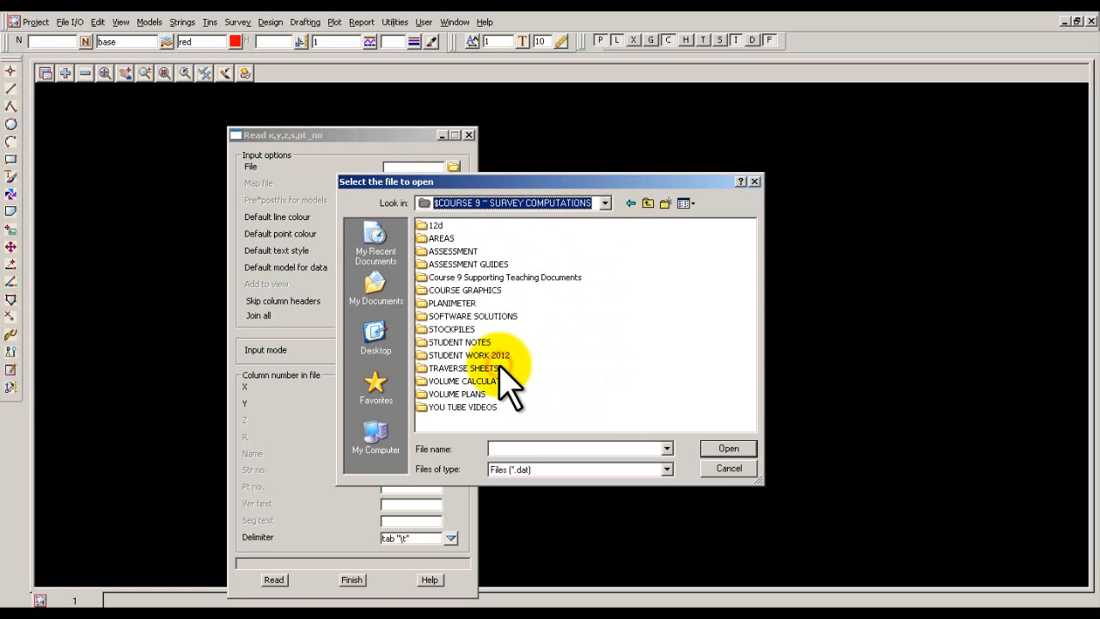
double_click(451, 394)
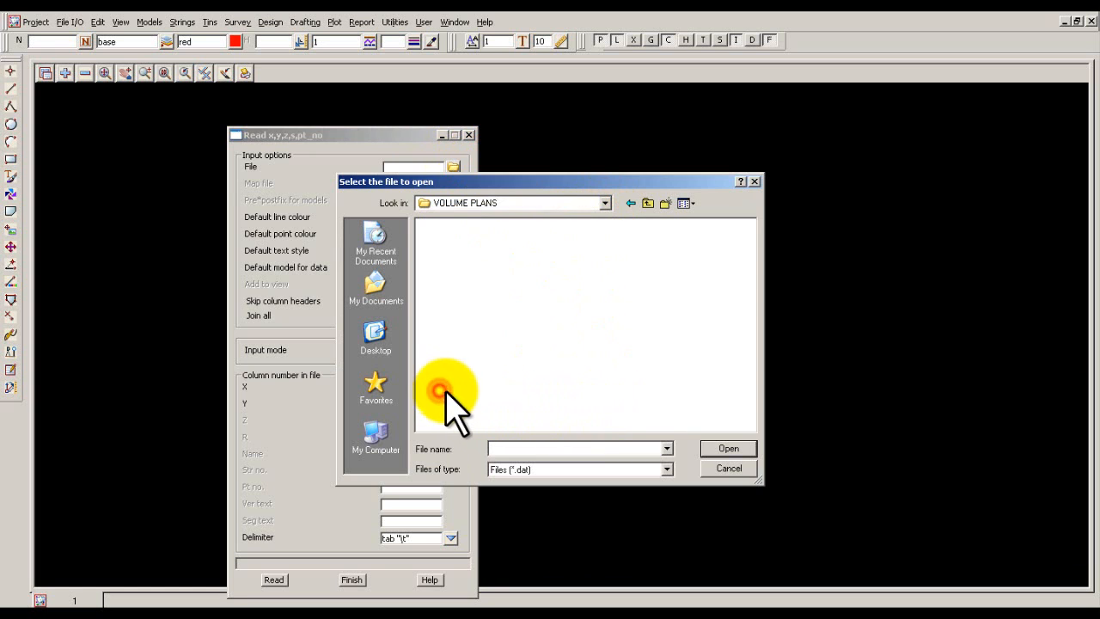
click(668, 469)
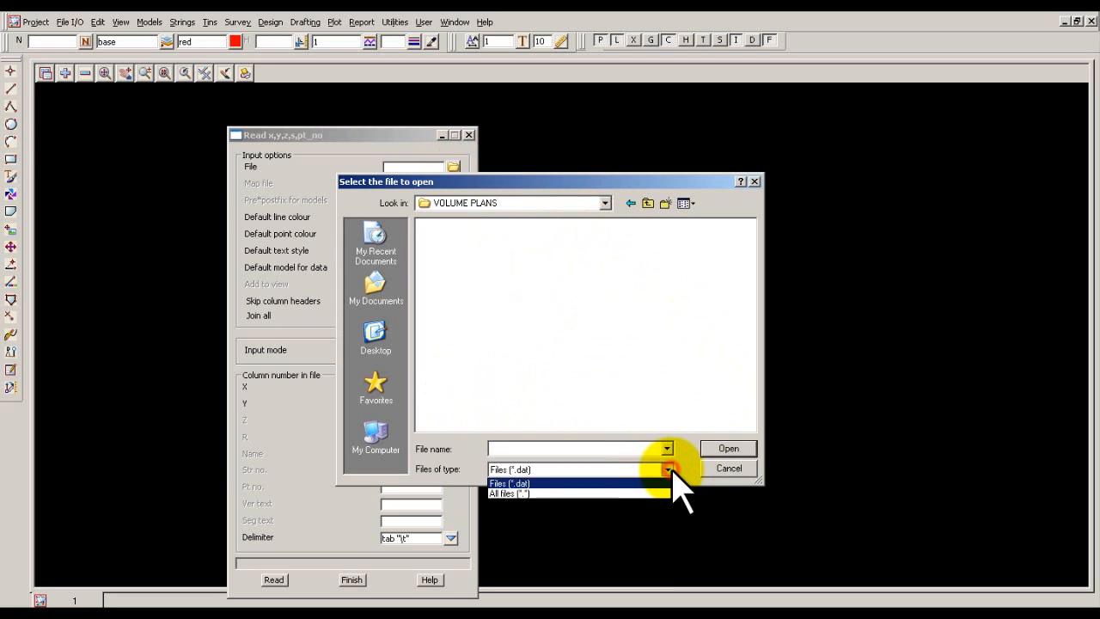
click(513, 494)
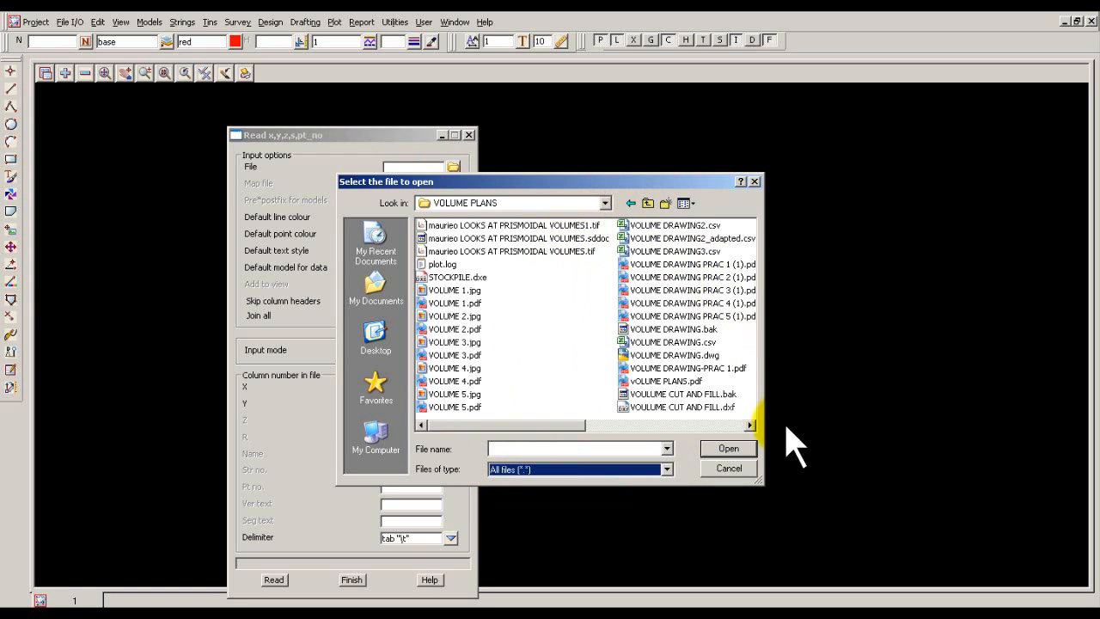
Arrange the folder's files by type and choose VOLUME DRAWING2_adapted.csv as the input file.
drag(568, 423, 499, 429)
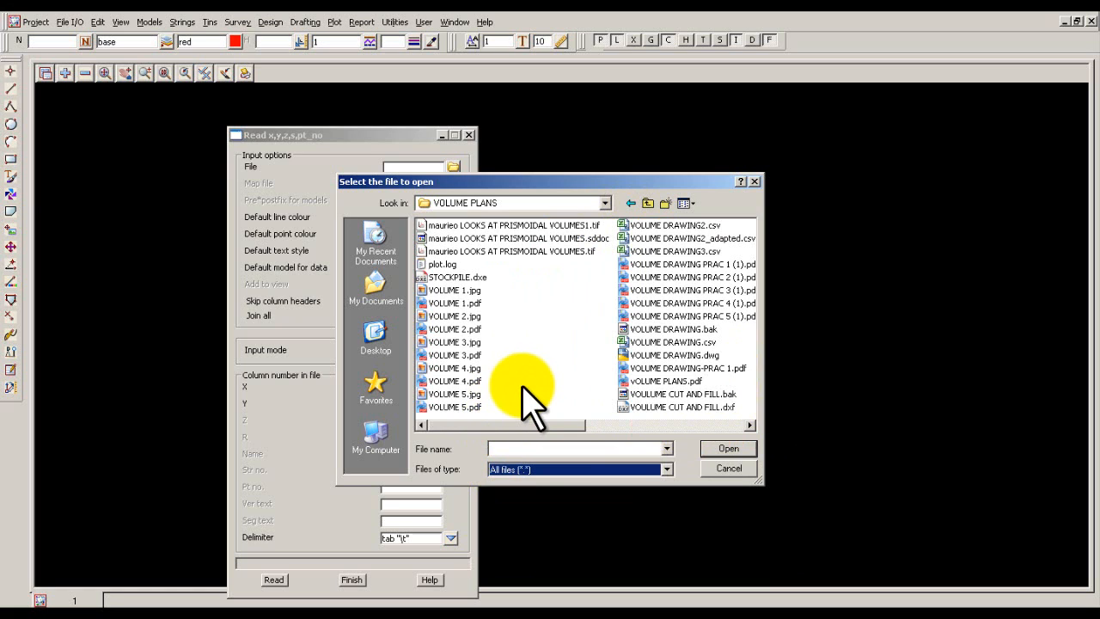
right_click(545, 321)
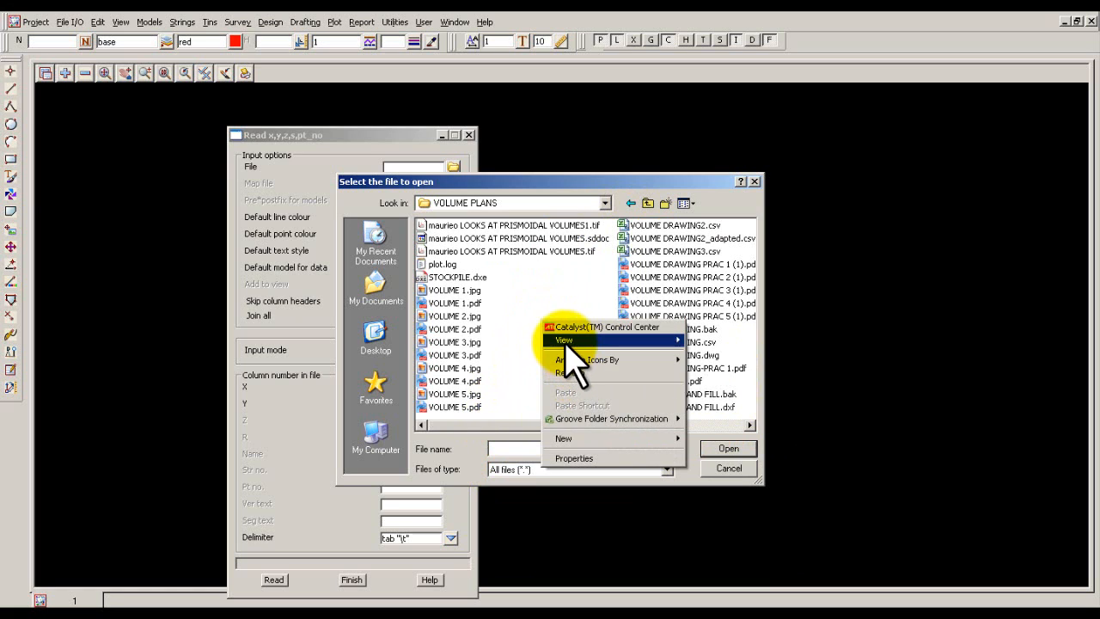
mouse_move(624, 340)
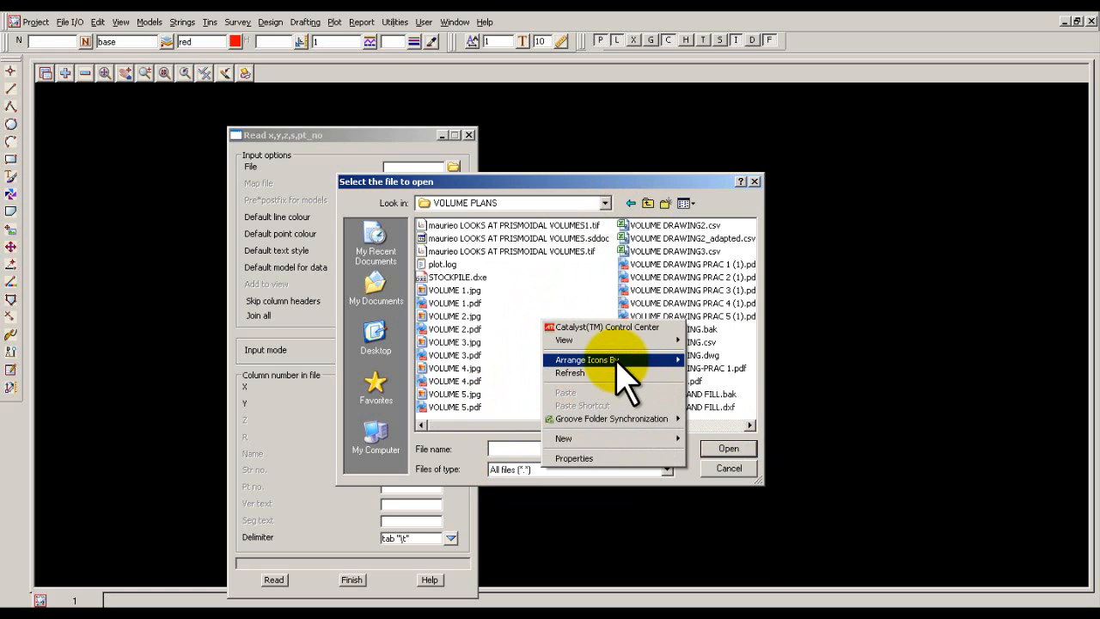
mouse_move(636, 361)
click(706, 386)
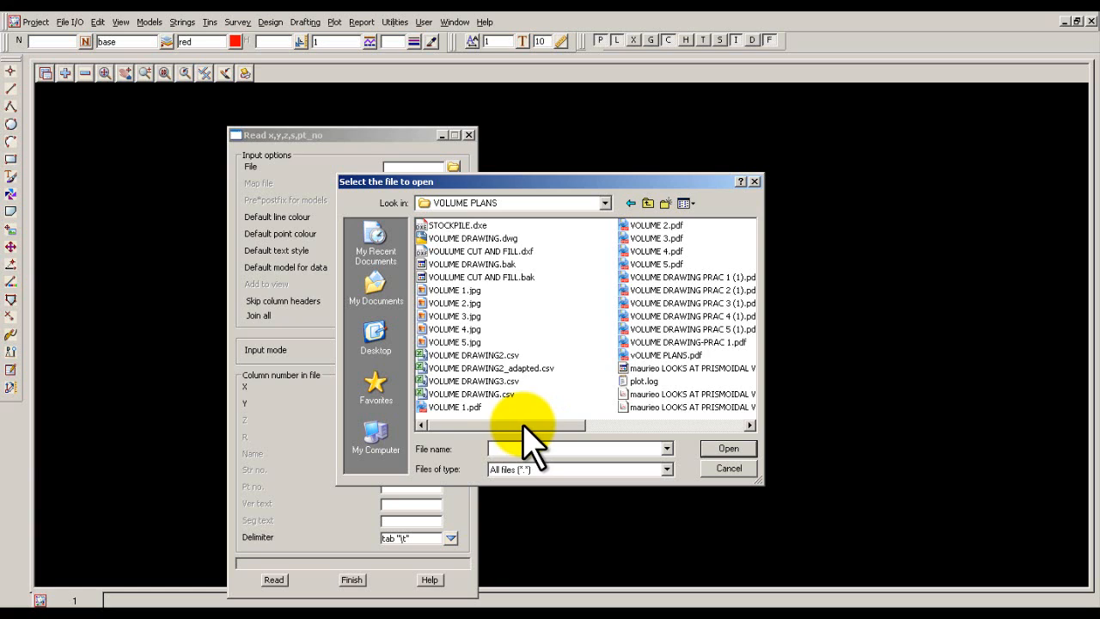
double_click(489, 367)
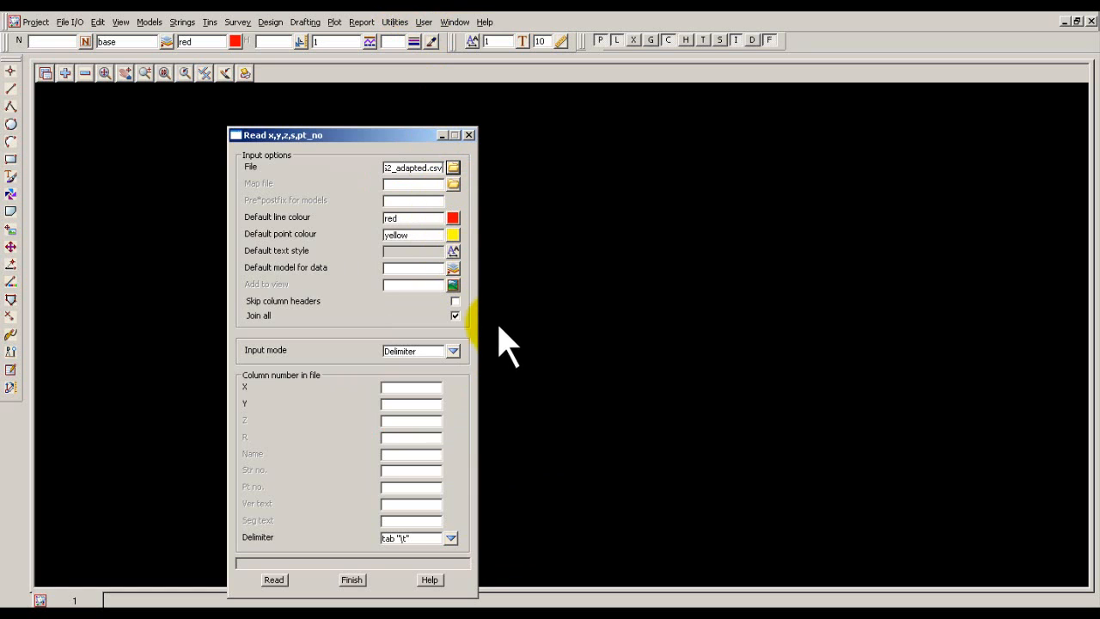
Set the default point colour to magenta and the default text style to Arial 1 centre.
click(453, 220)
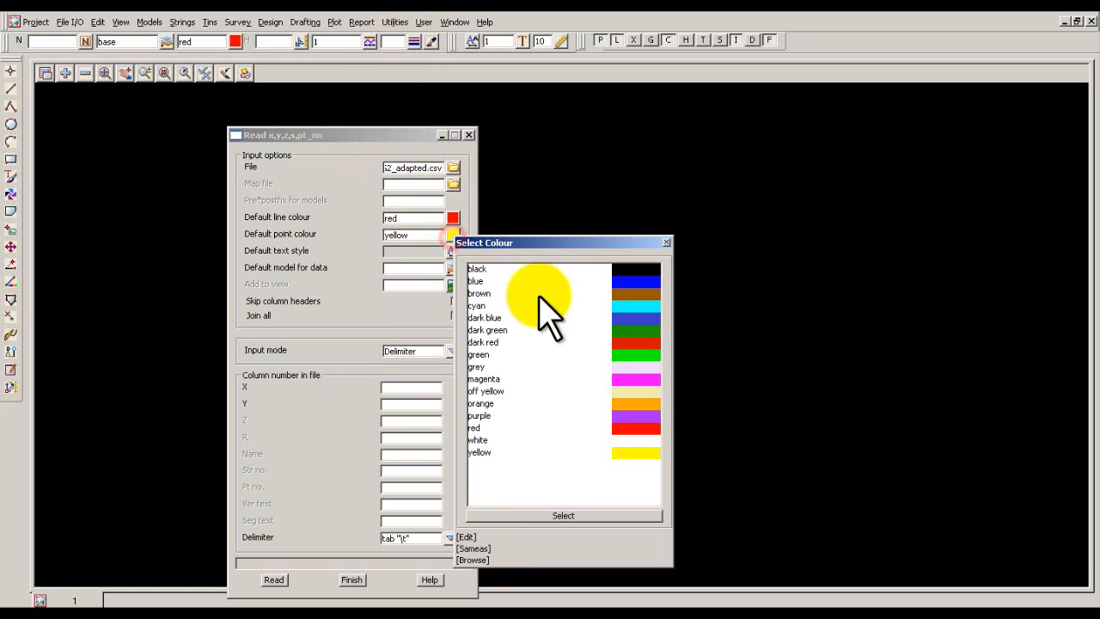
double_click(629, 380)
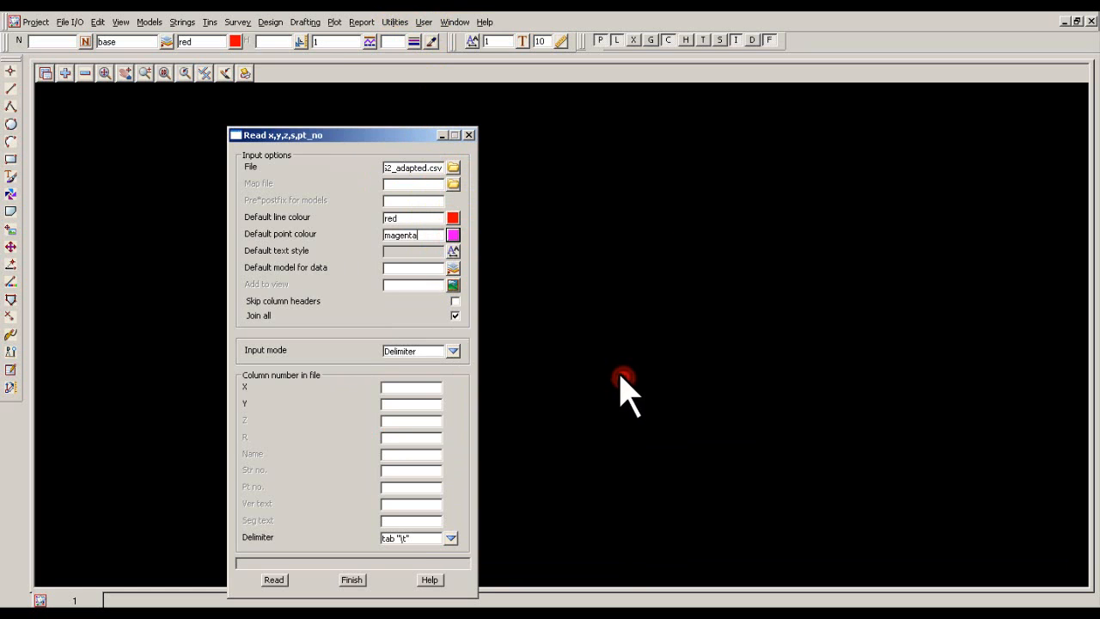
click(455, 251)
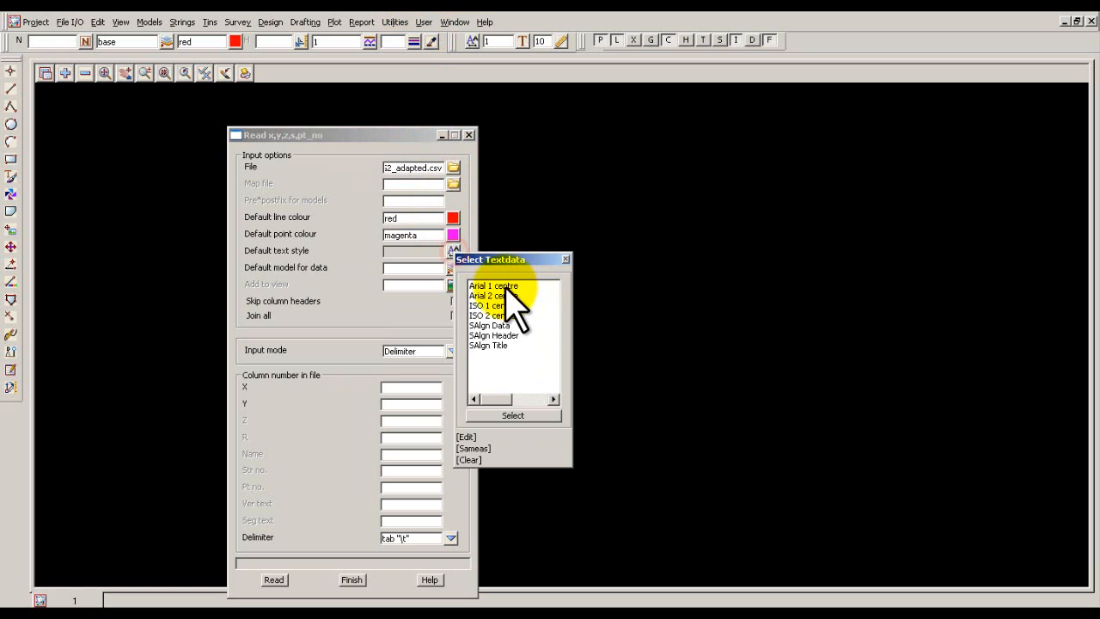
click(500, 286)
click(500, 287)
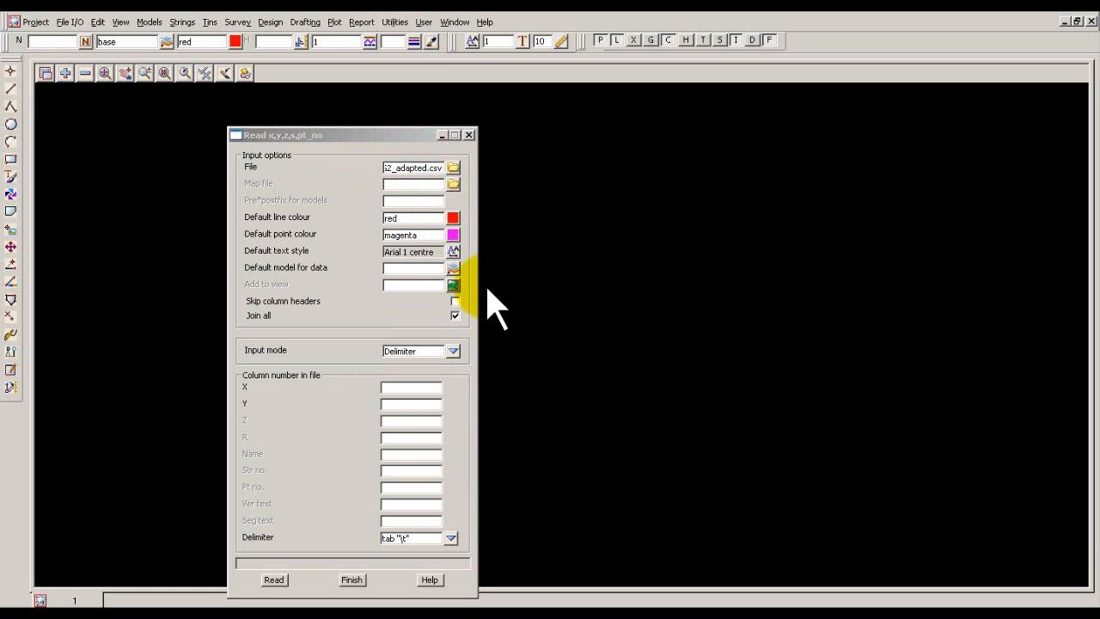
Set the default model for data to stockpile01, add it to view 1, and turn off Join all.
click(394, 267)
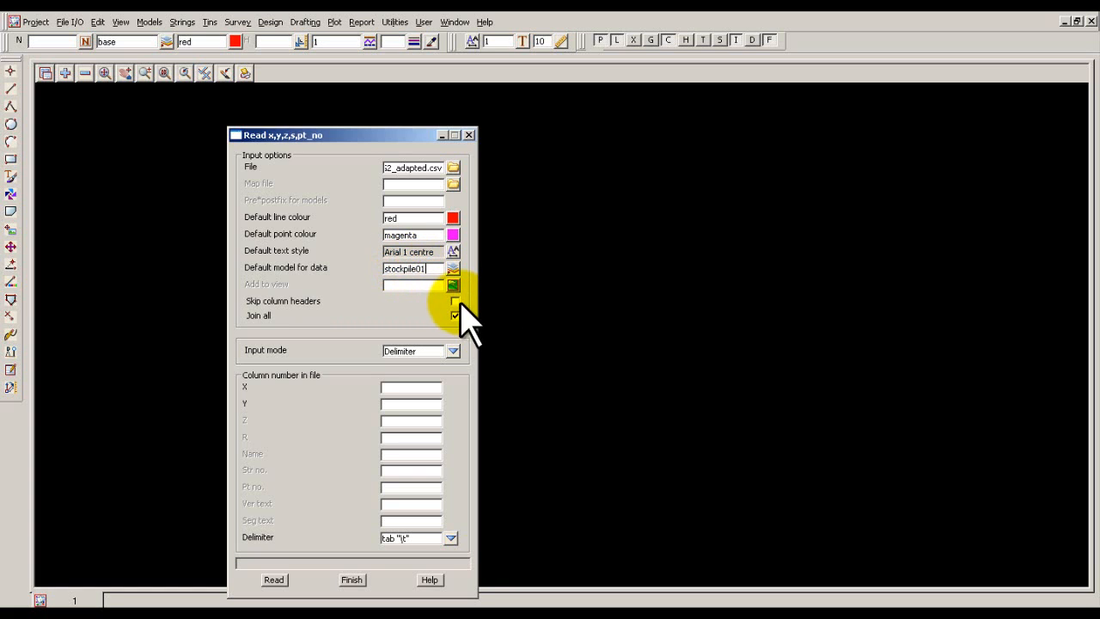
click(452, 286)
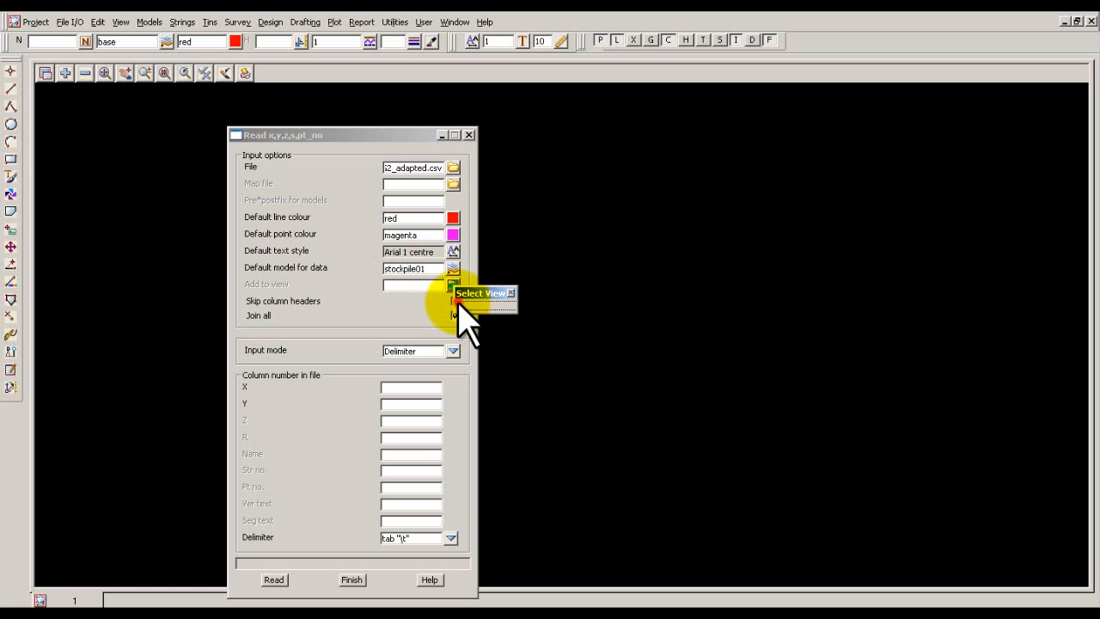
click(458, 306)
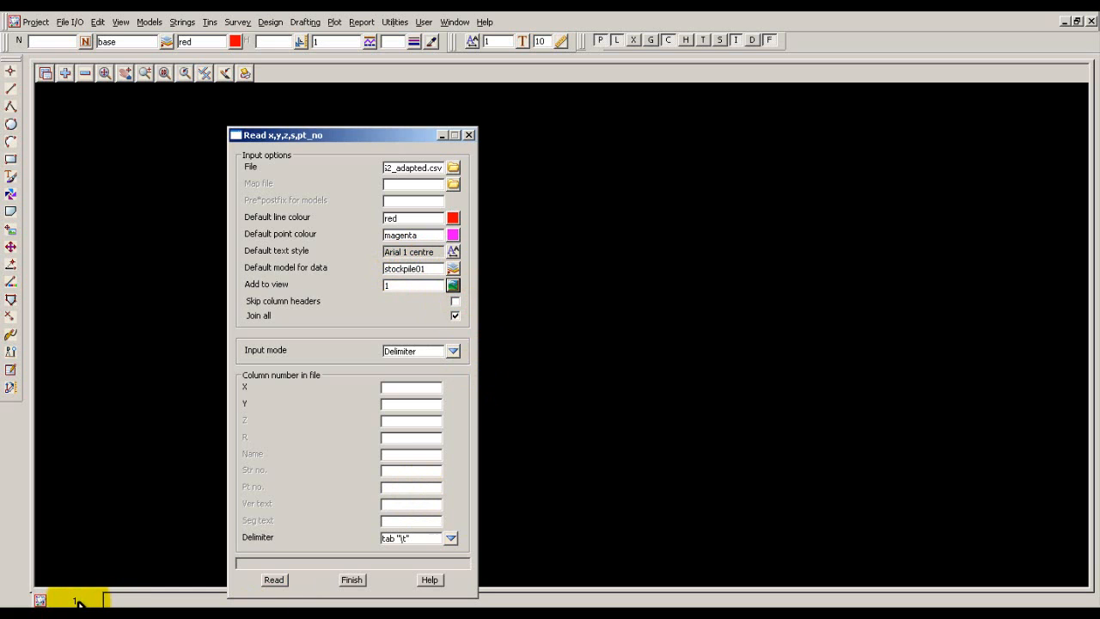
click(455, 315)
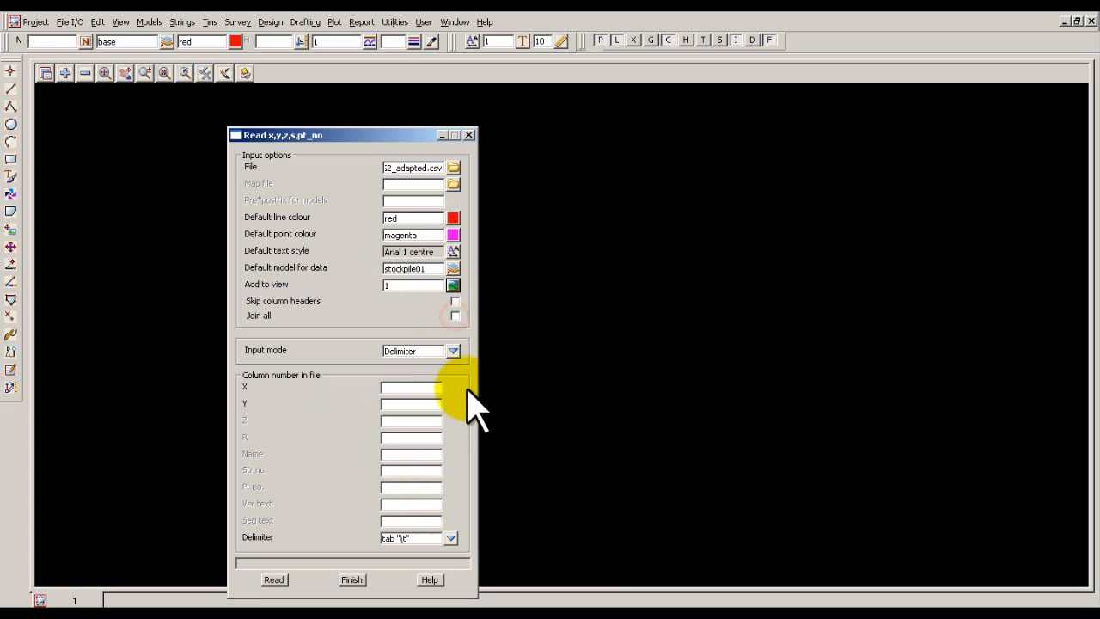
Using Delimiter input mode, assign X to column 3, Y to 2, Z to 4, Name to 5 and Pt no. to 1, separated by comma.
click(453, 351)
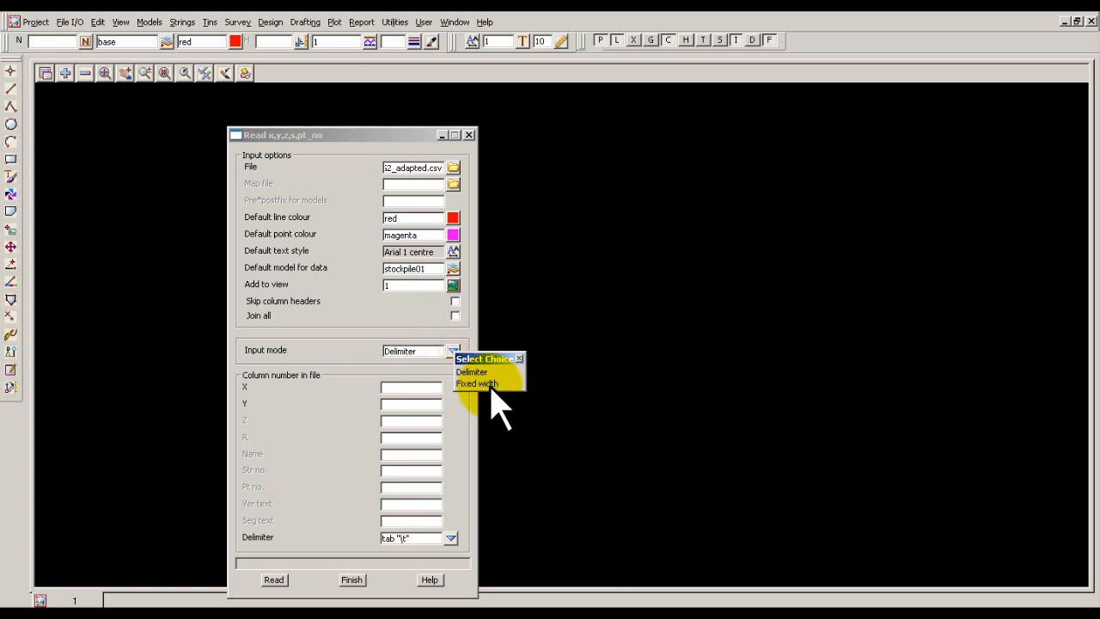
click(484, 372)
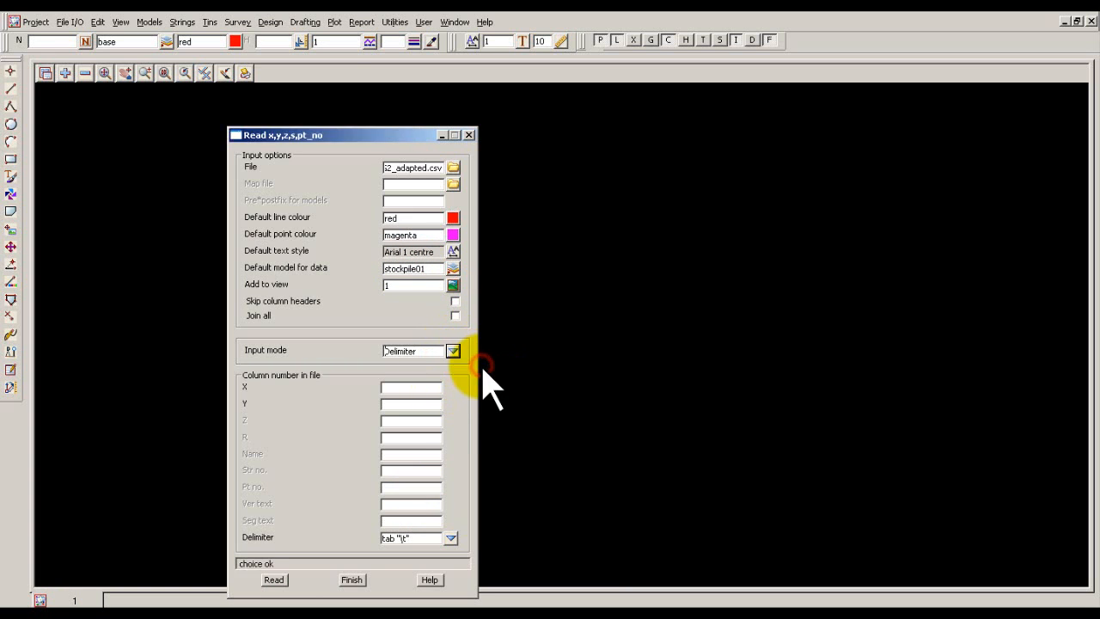
click(389, 387)
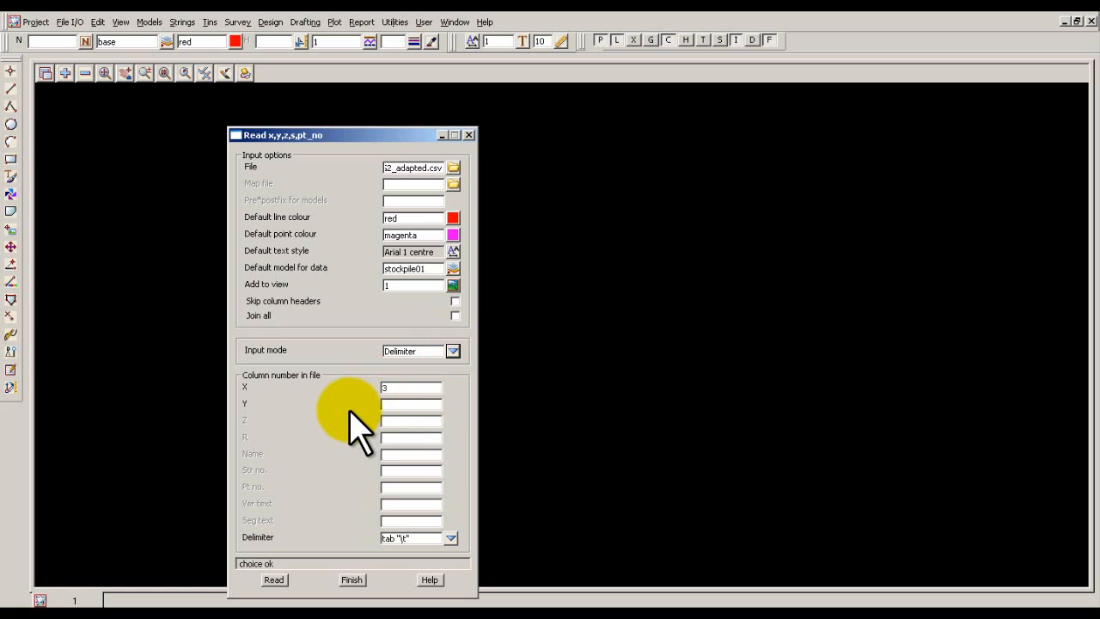
click(391, 403)
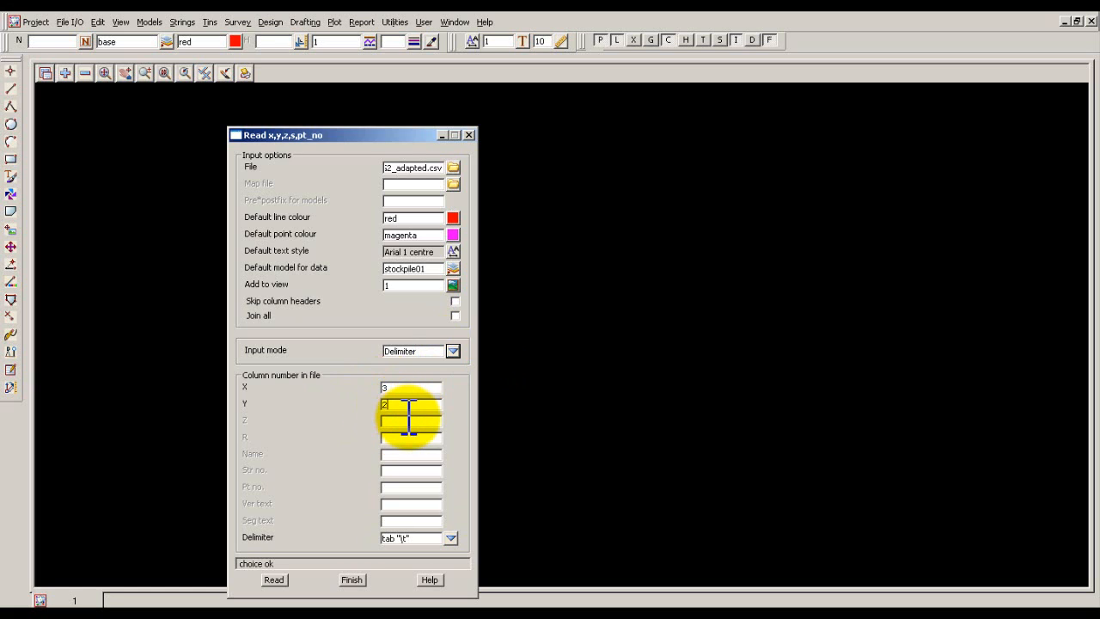
click(414, 420)
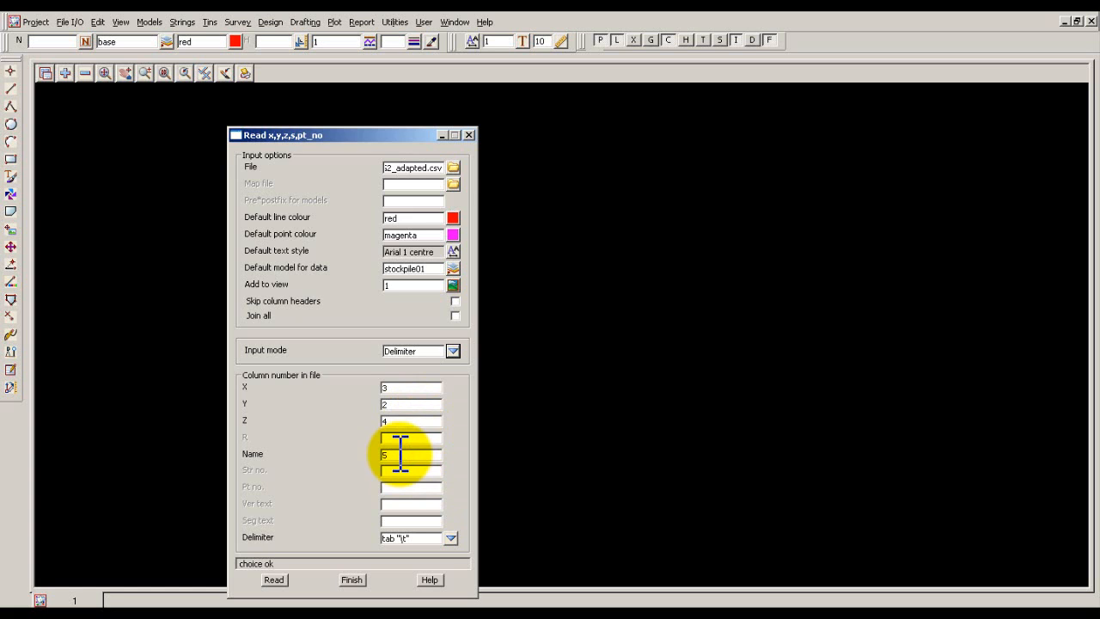
click(389, 488)
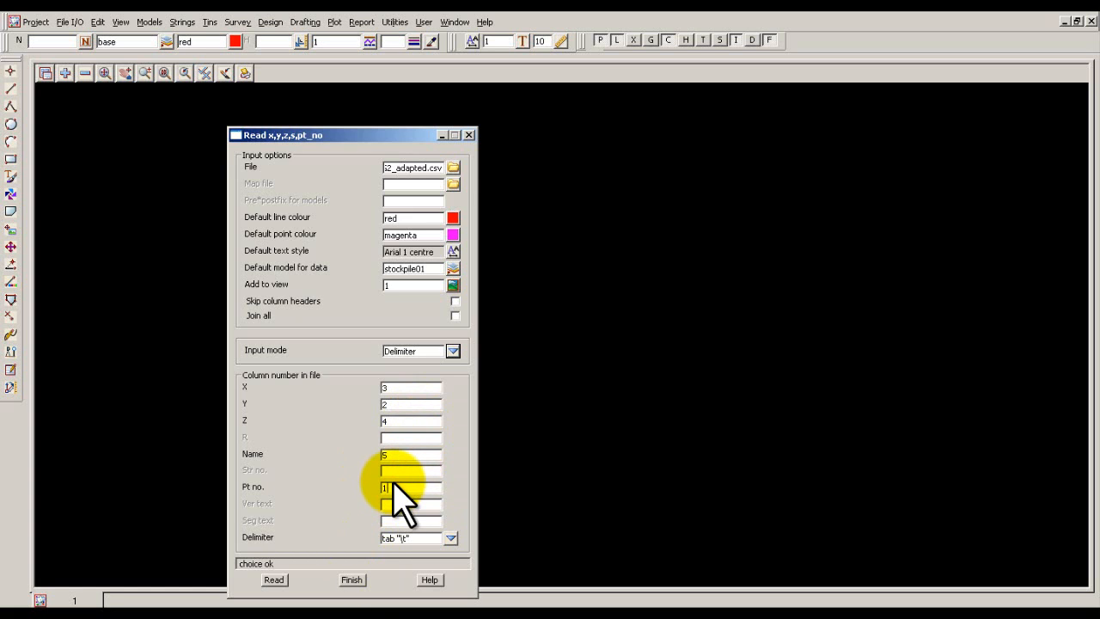
click(450, 538)
click(474, 593)
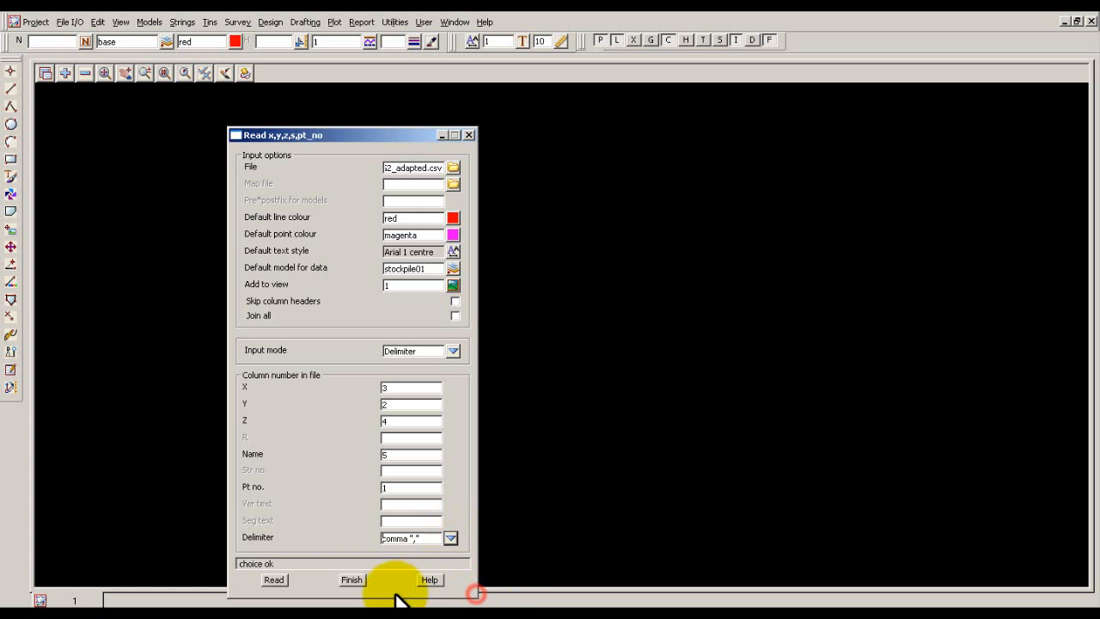
Read the configured CSV data into the stockpile01 model and close the import dialog.
click(274, 580)
click(352, 580)
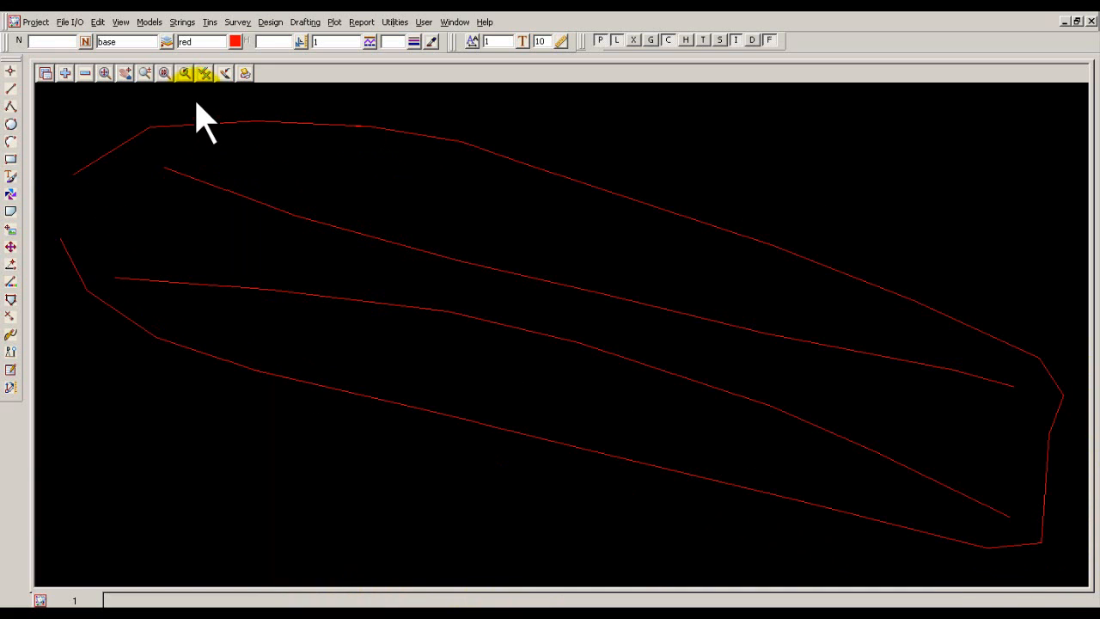
Close the open outer boundary string of the stockpile, then end the Close String command.
click(189, 22)
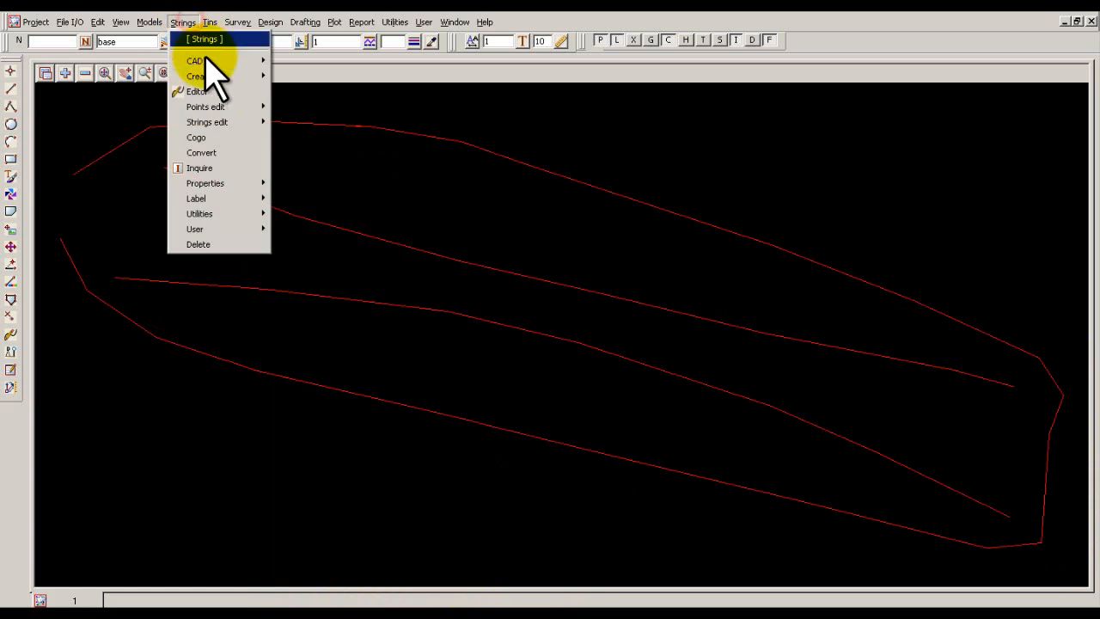
mouse_move(207, 122)
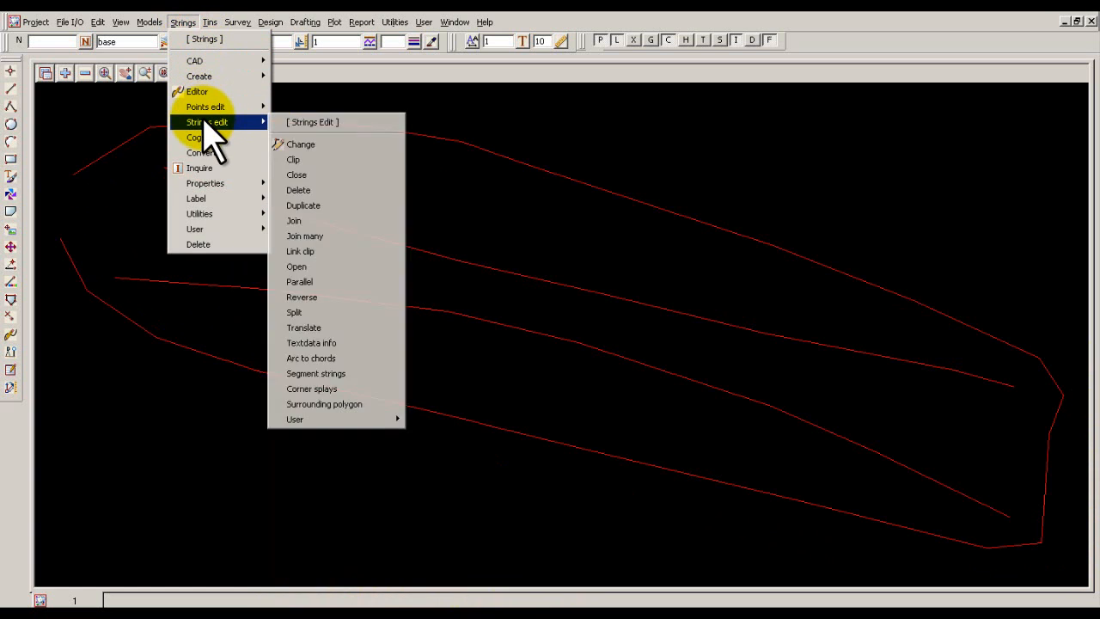
click(297, 175)
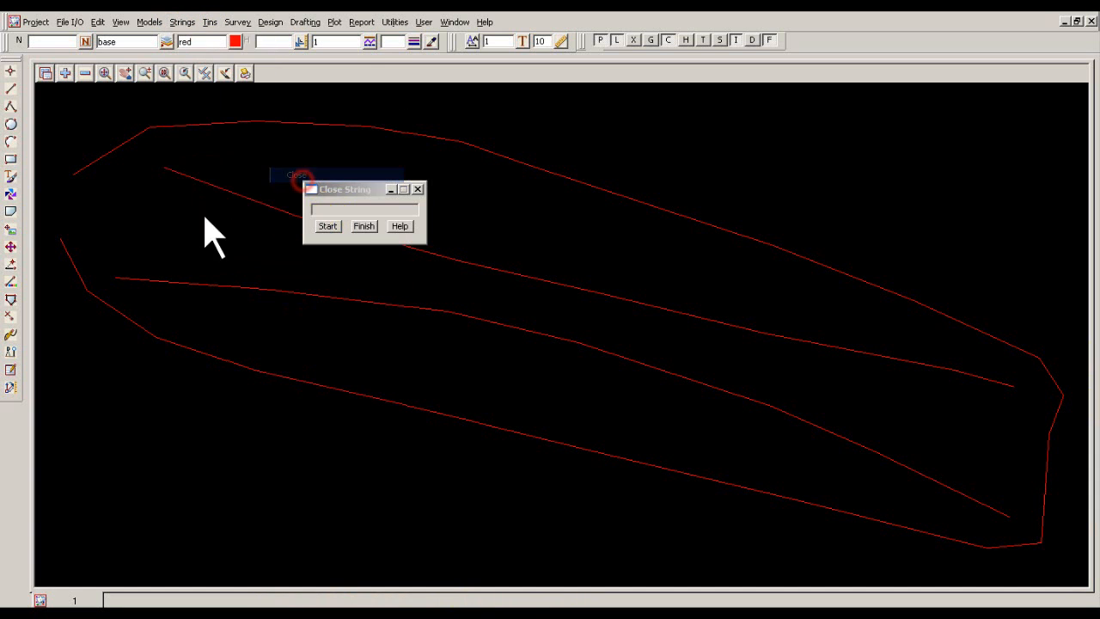
click(103, 158)
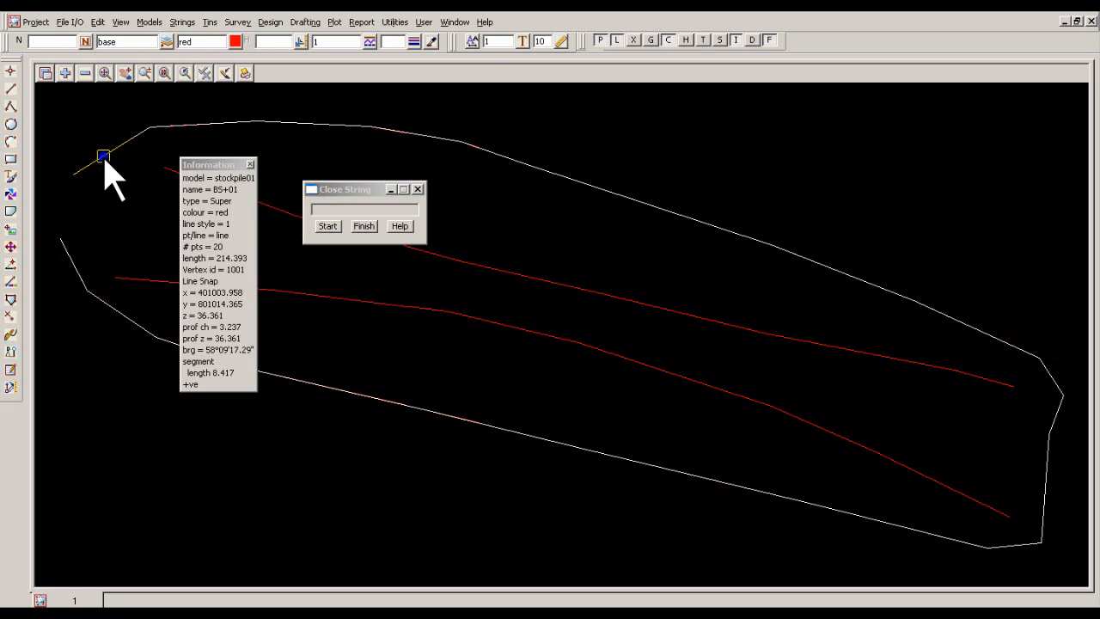
right_click(103, 157)
click(118, 178)
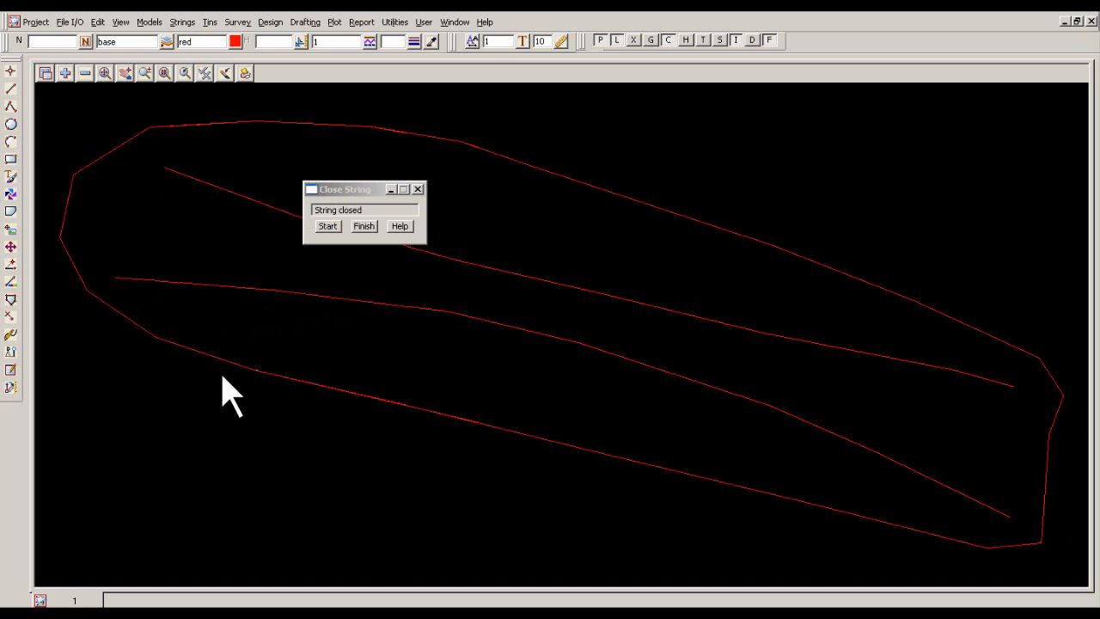
click(364, 226)
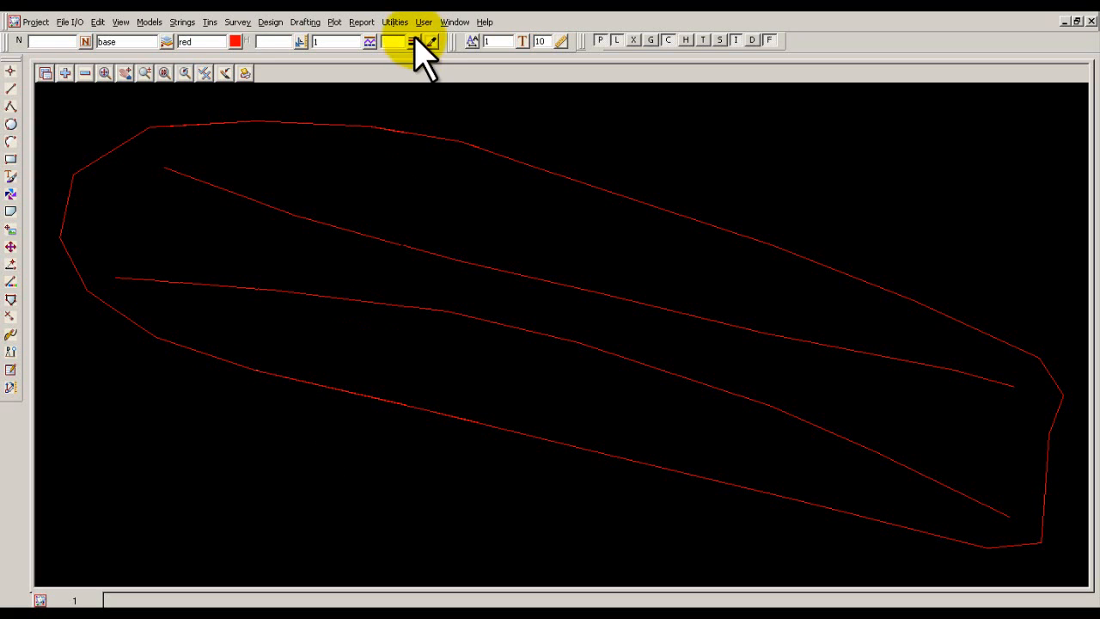
Start a Stockpile volume calculation with view 1 as the data source and enable the surface area calculation.
click(270, 22)
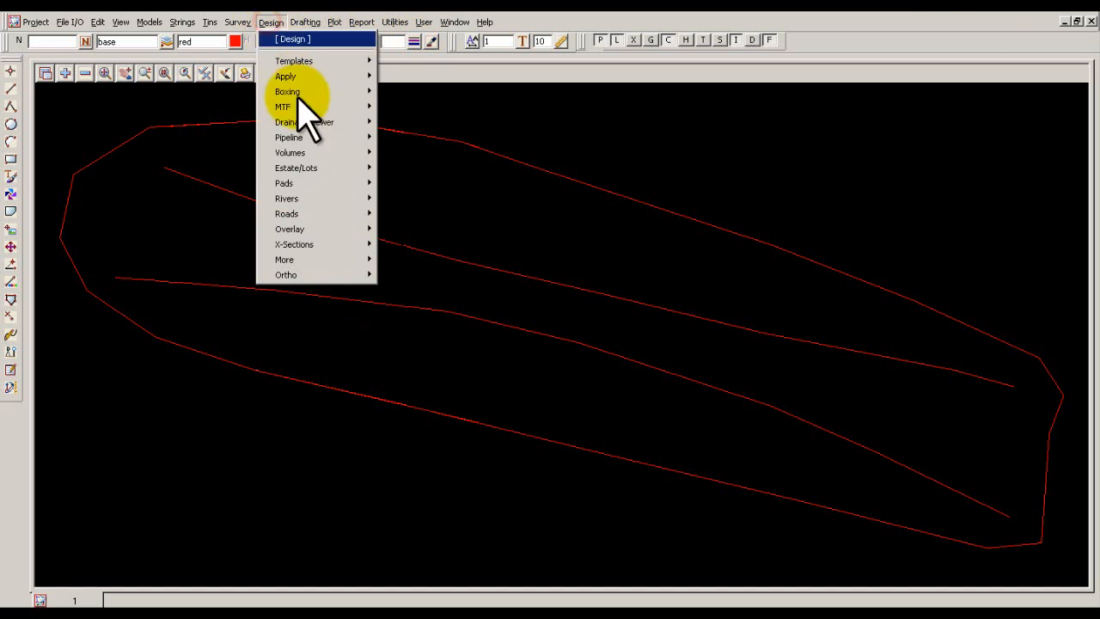
mouse_move(311, 155)
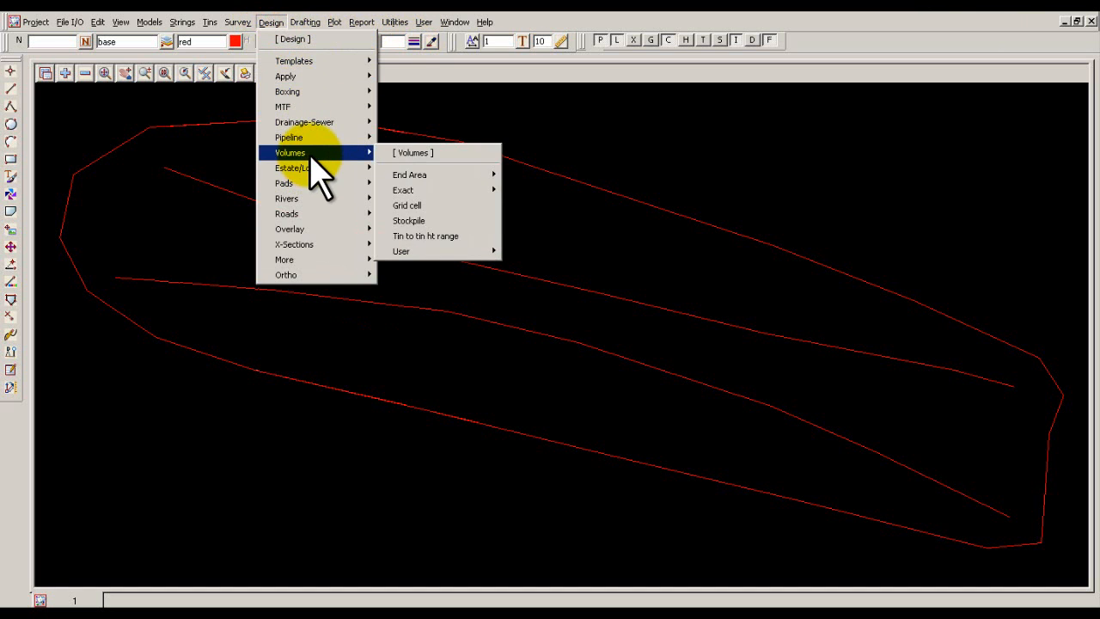
click(430, 221)
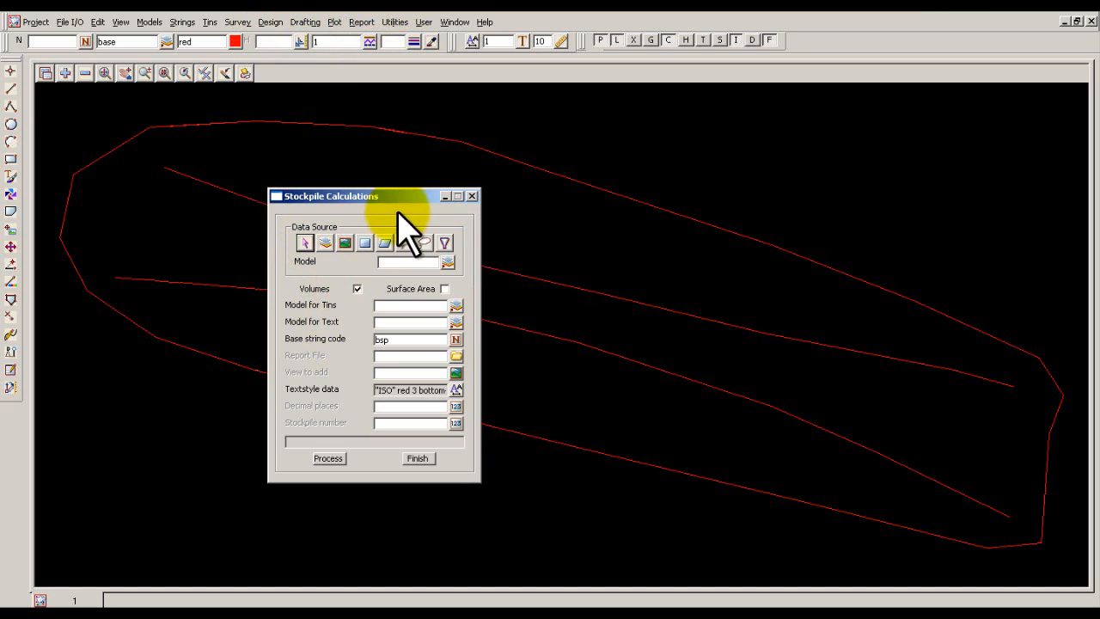
drag(399, 197, 797, 146)
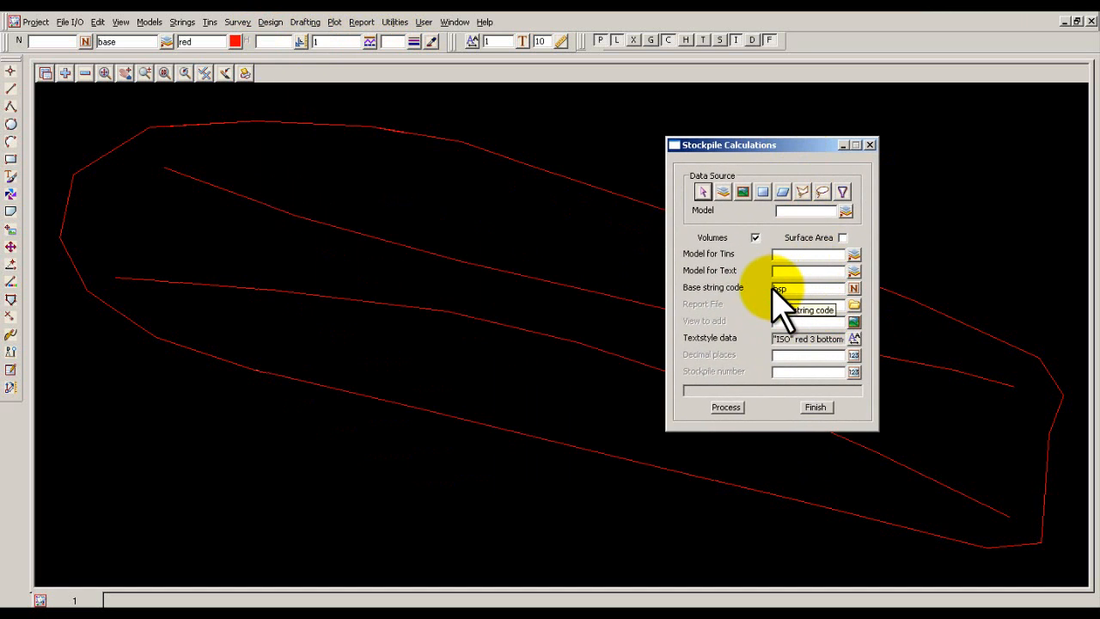
click(744, 192)
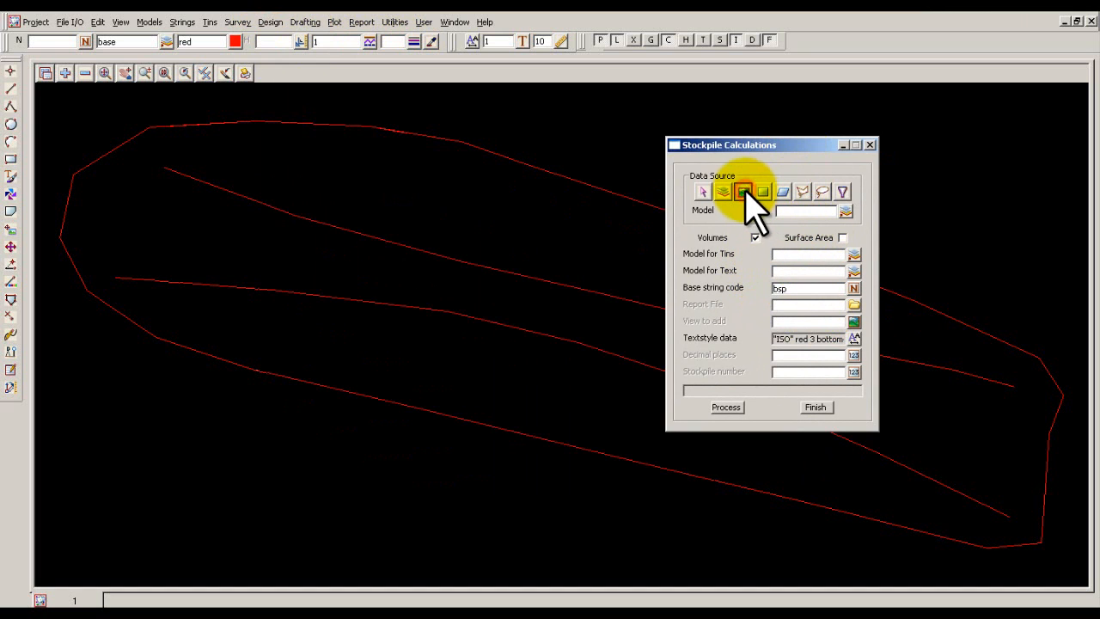
click(848, 211)
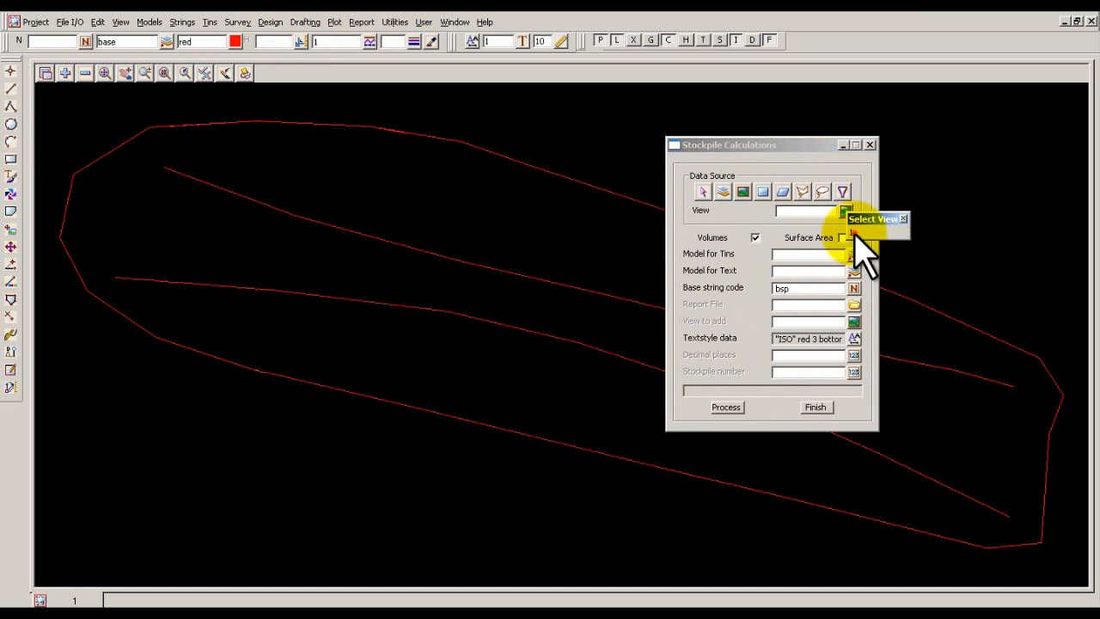
click(853, 232)
click(842, 238)
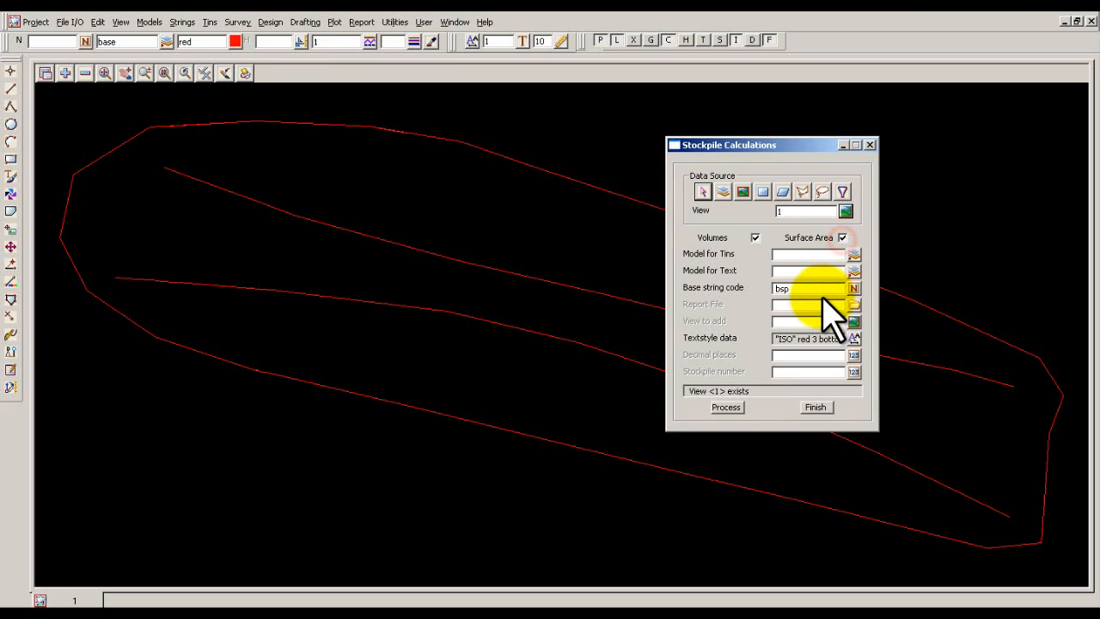
Set the tin model to tins spile, text model to spile text, stockpile number to 1, and take base string code BS+01 from the outer boundary string.
click(801, 255)
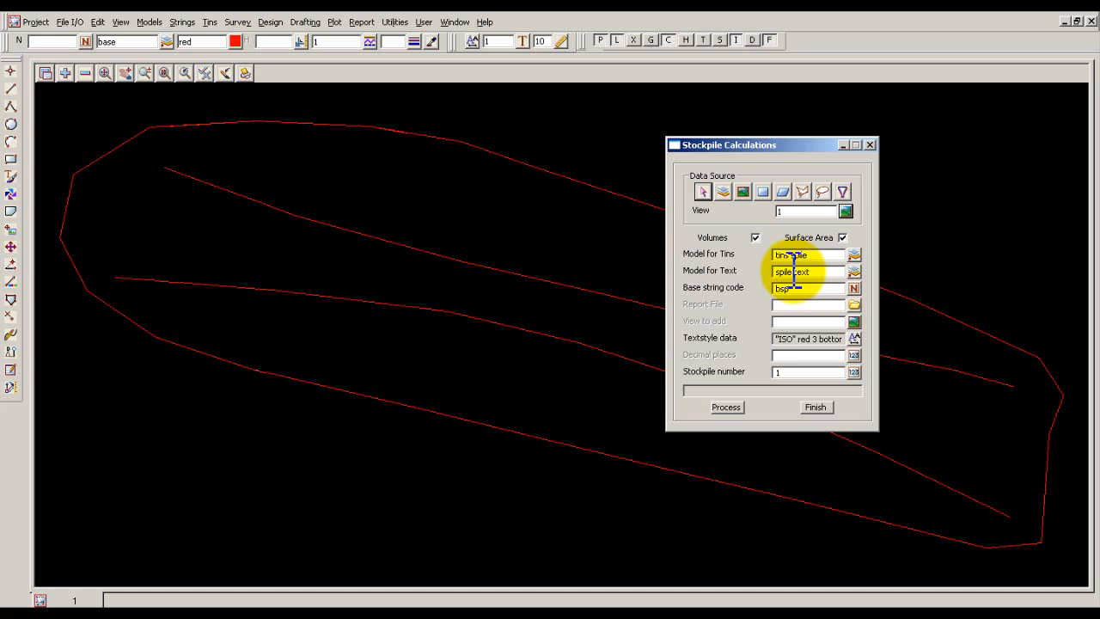
click(854, 289)
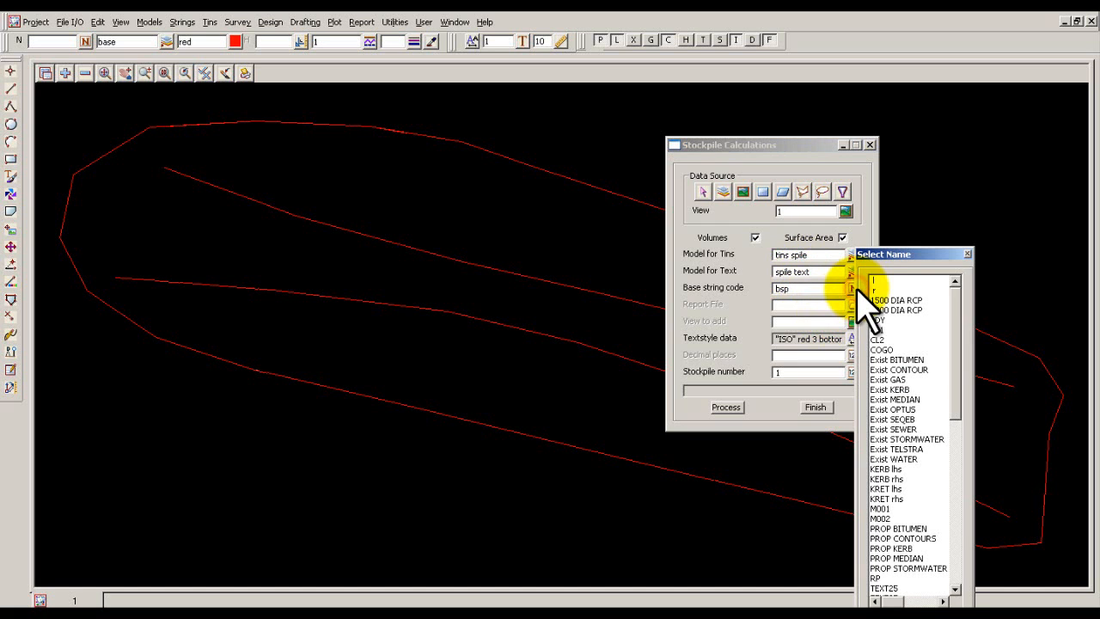
click(911, 614)
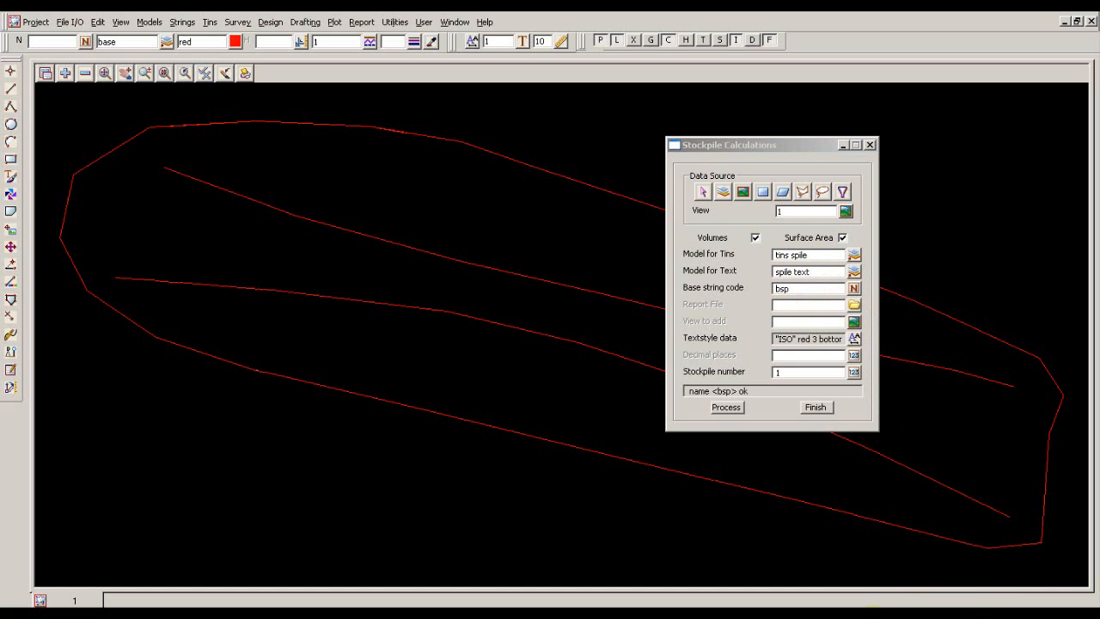
click(504, 155)
right_click(503, 155)
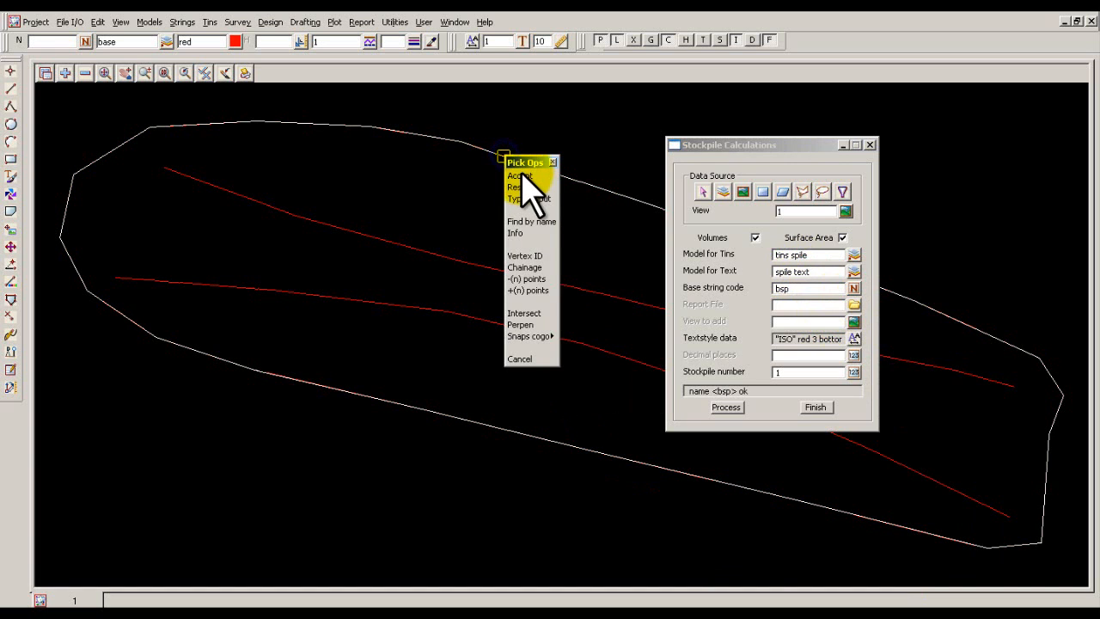
click(523, 176)
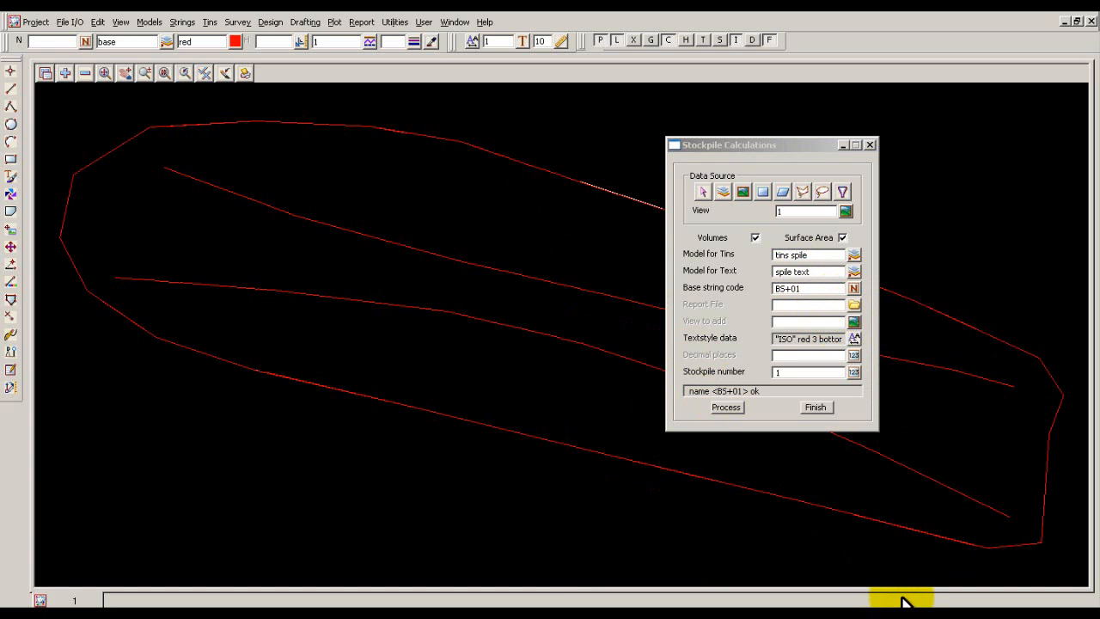
Process the stockpile calculation with report file spile report, results added to view 1 and 0 decimal places, and clear the dialog out of the way.
click(813, 305)
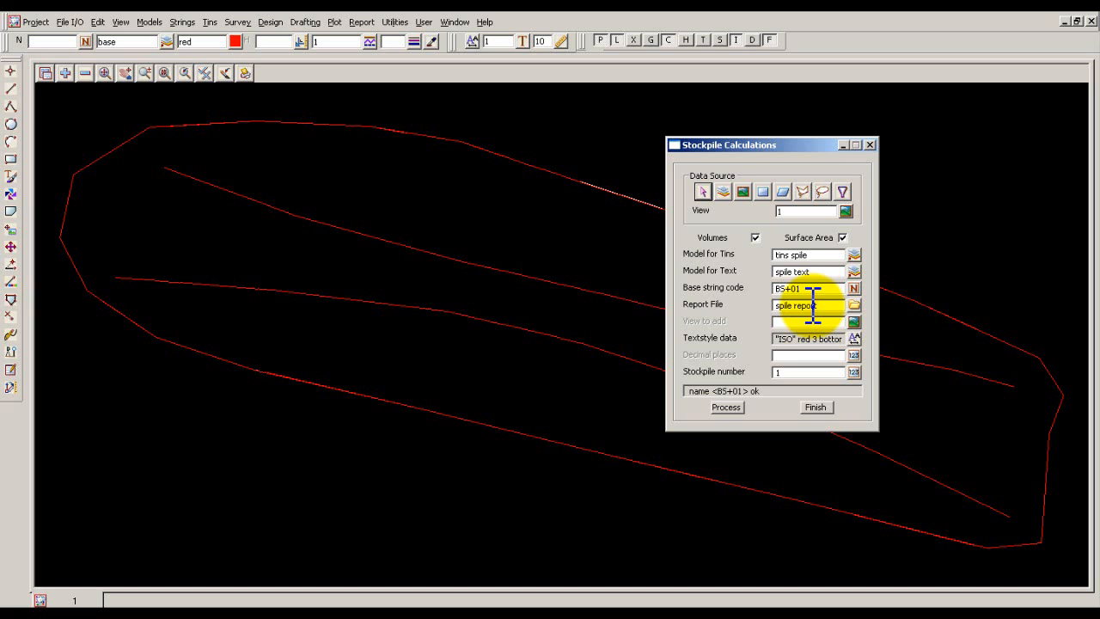
click(855, 321)
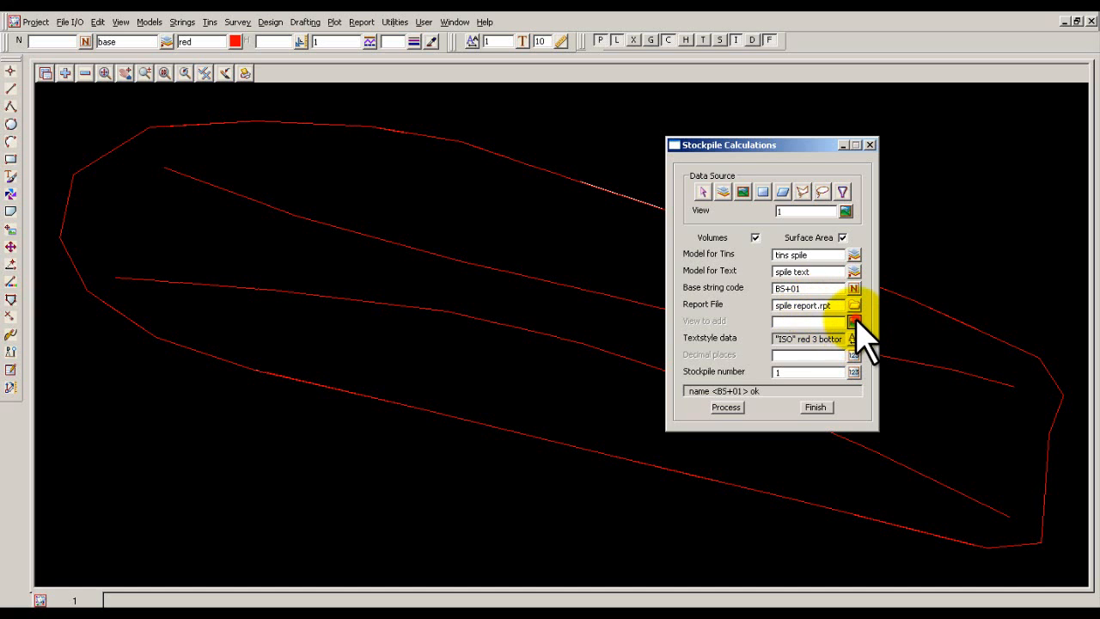
click(864, 343)
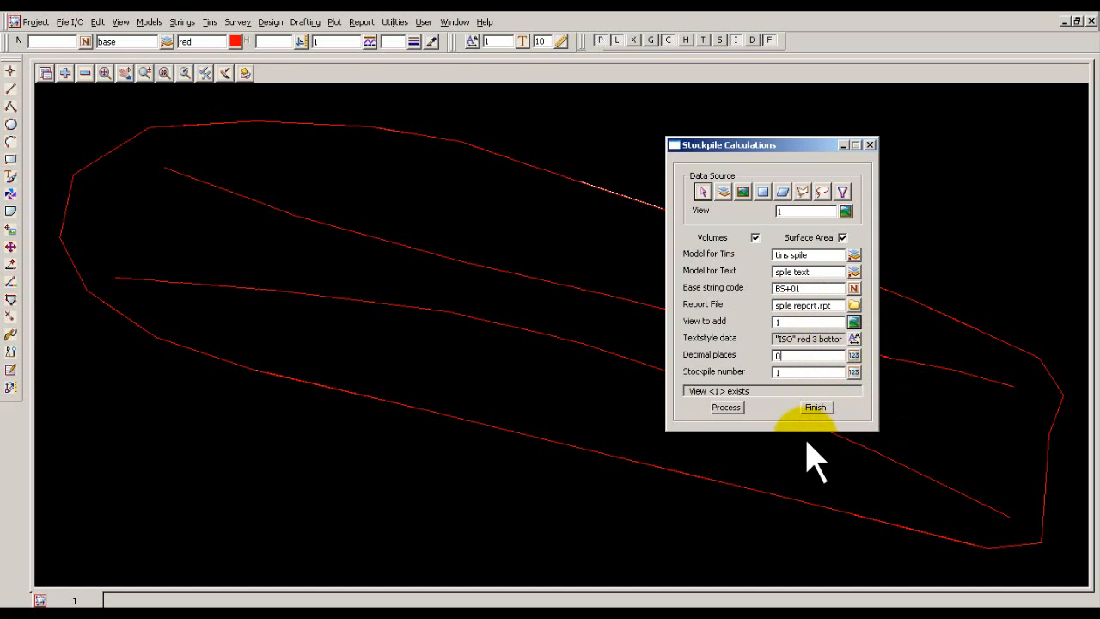
click(736, 409)
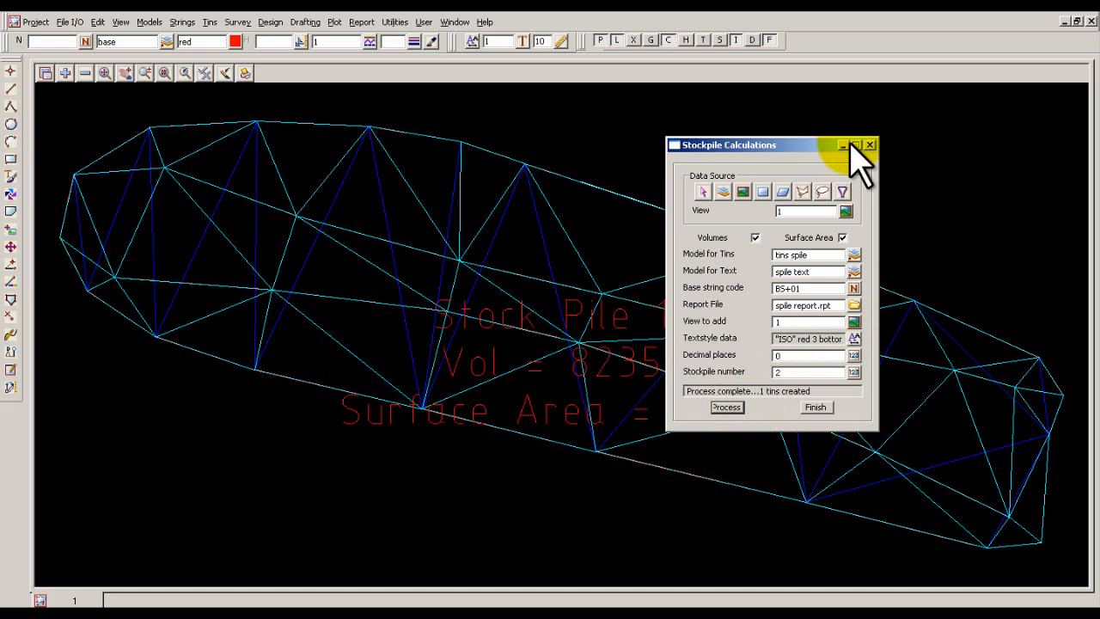
drag(806, 145, 982, 103)
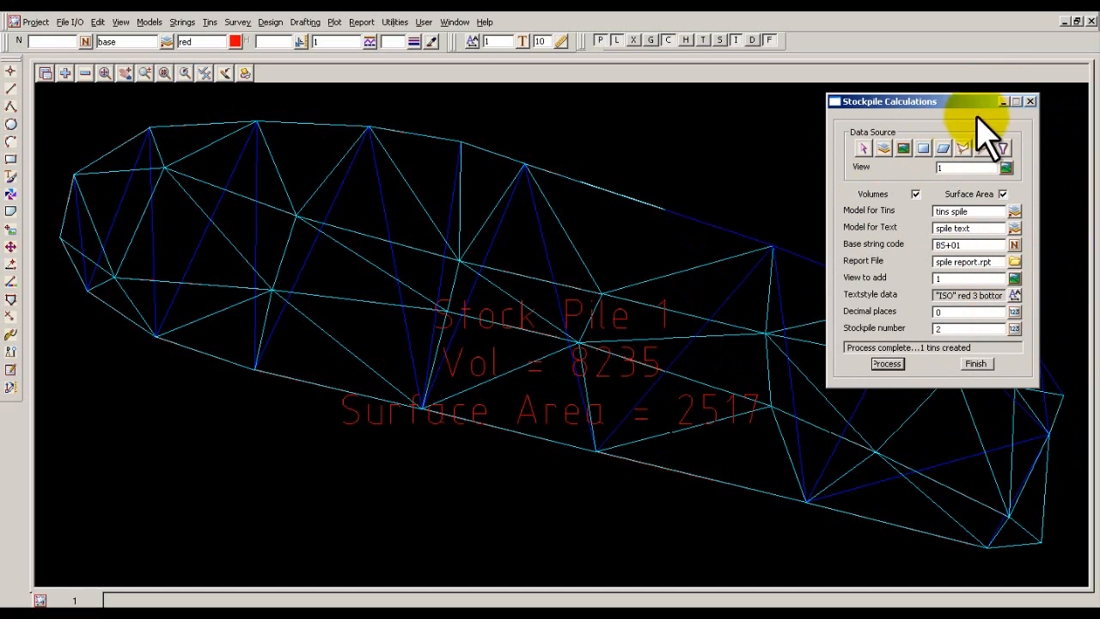
click(1004, 102)
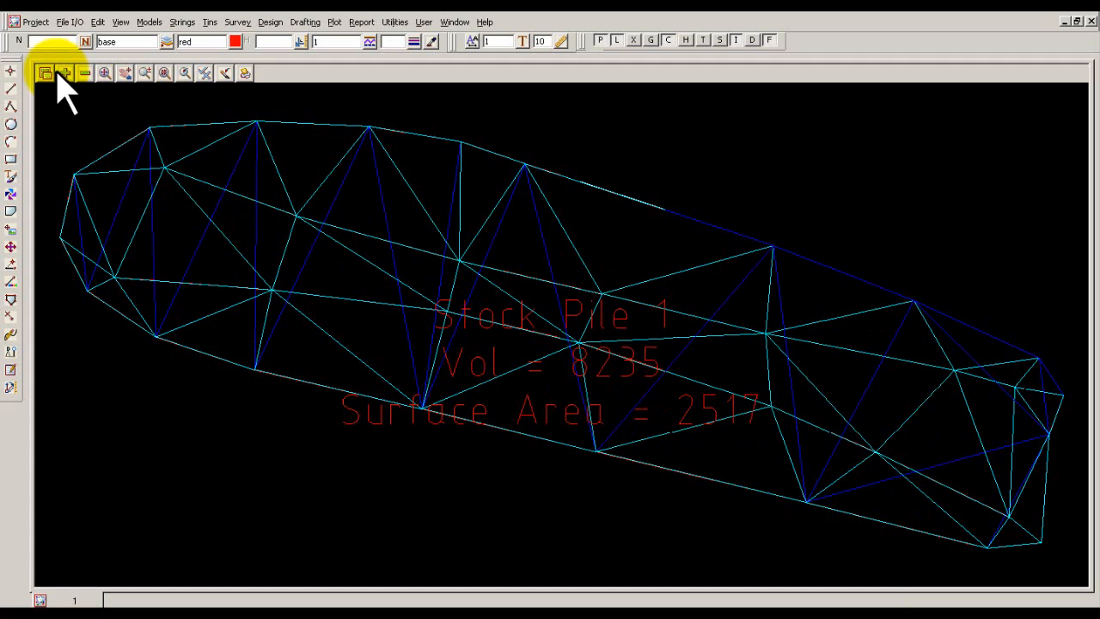
Check which models are displayed in view 1 and look through the project's tins.
click(85, 74)
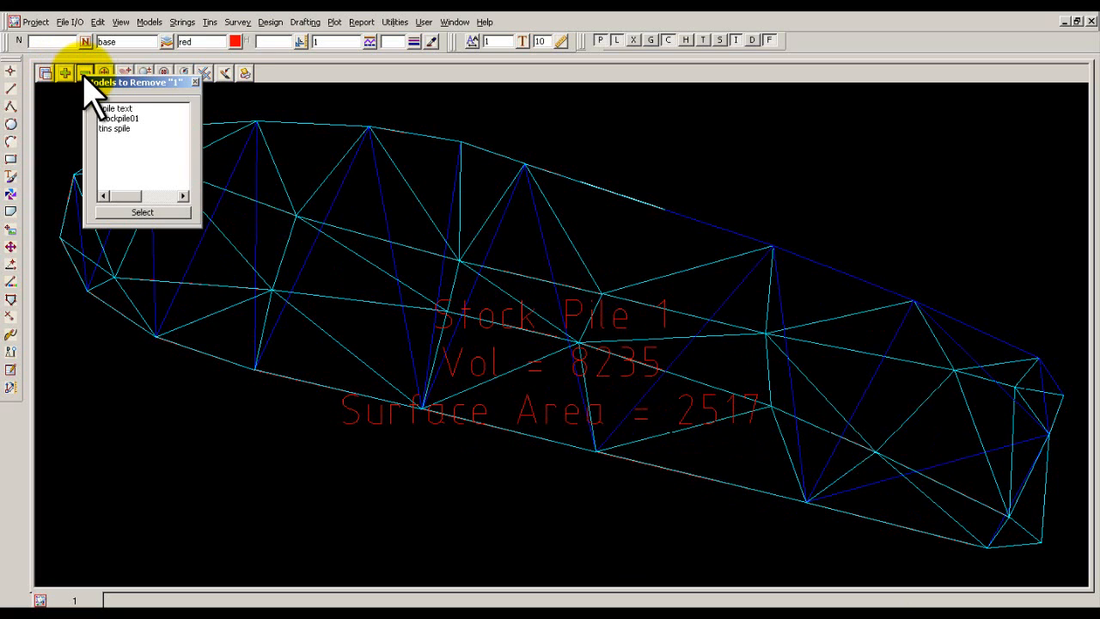
click(198, 80)
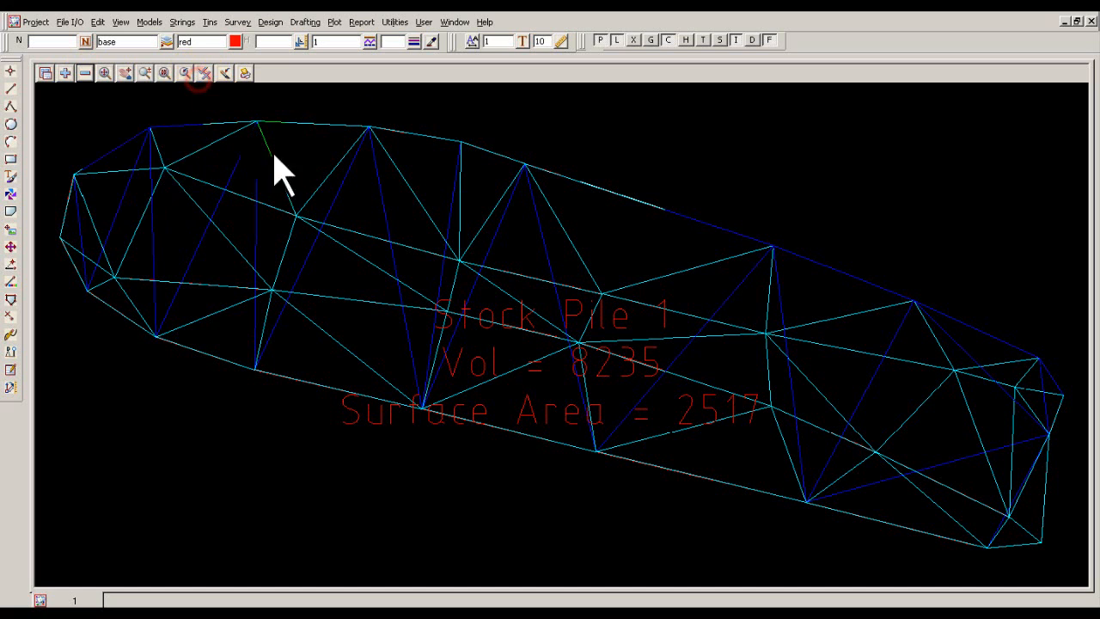
click(211, 23)
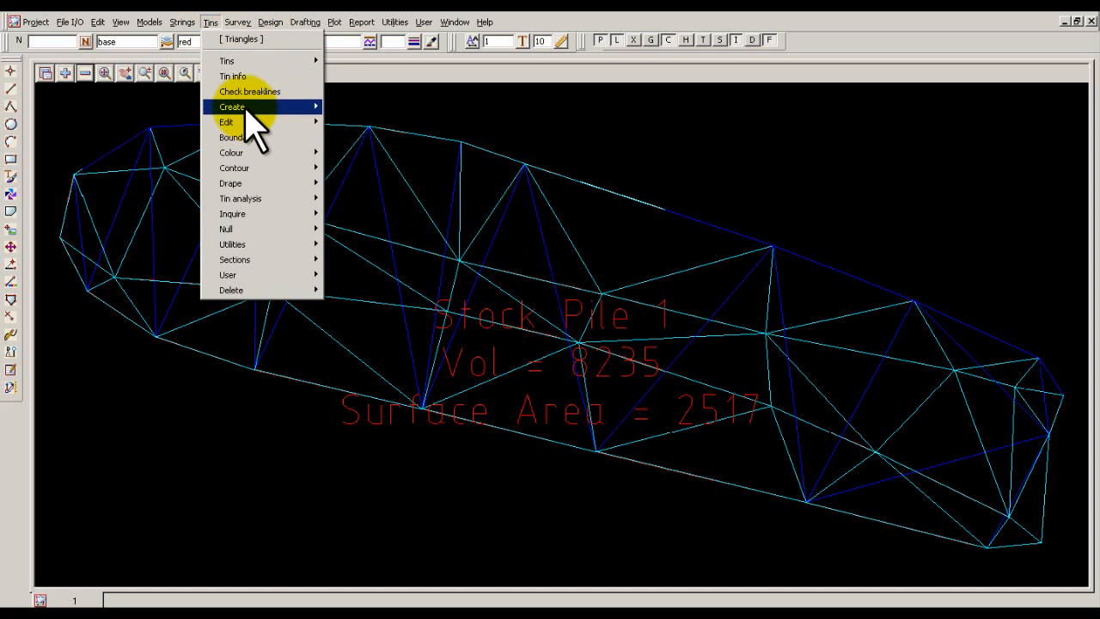
mouse_move(246, 109)
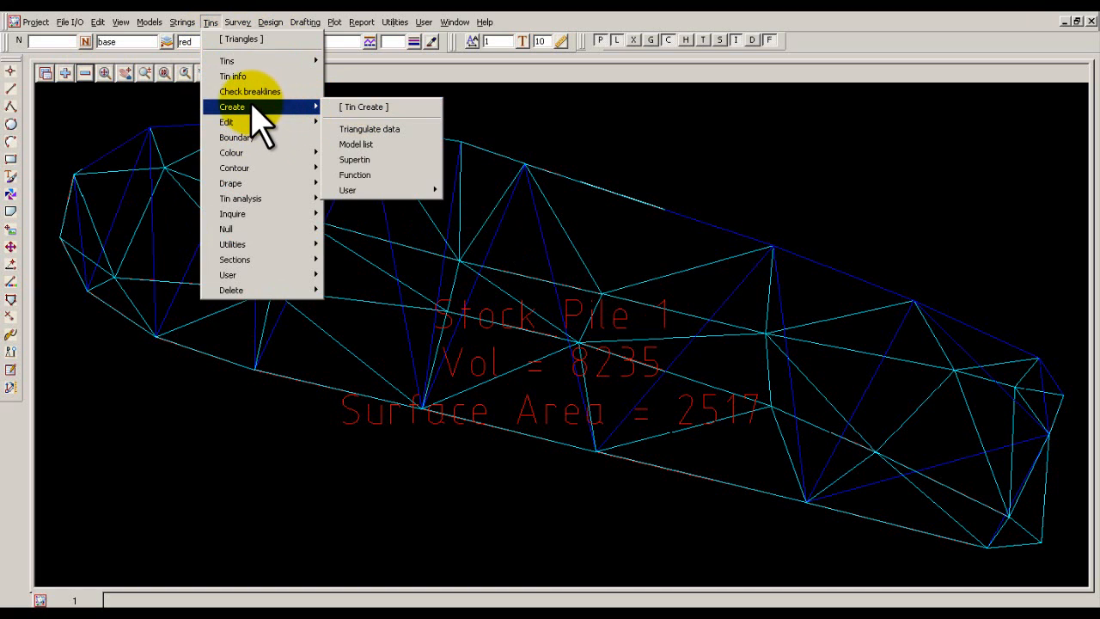
mouse_move(241, 65)
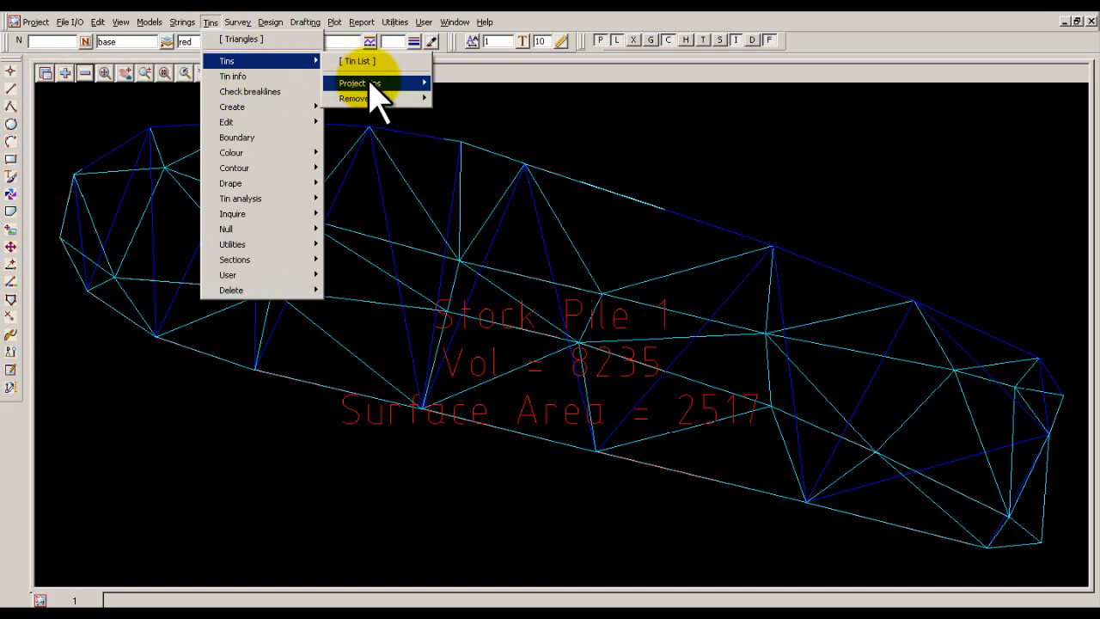
mouse_move(370, 83)
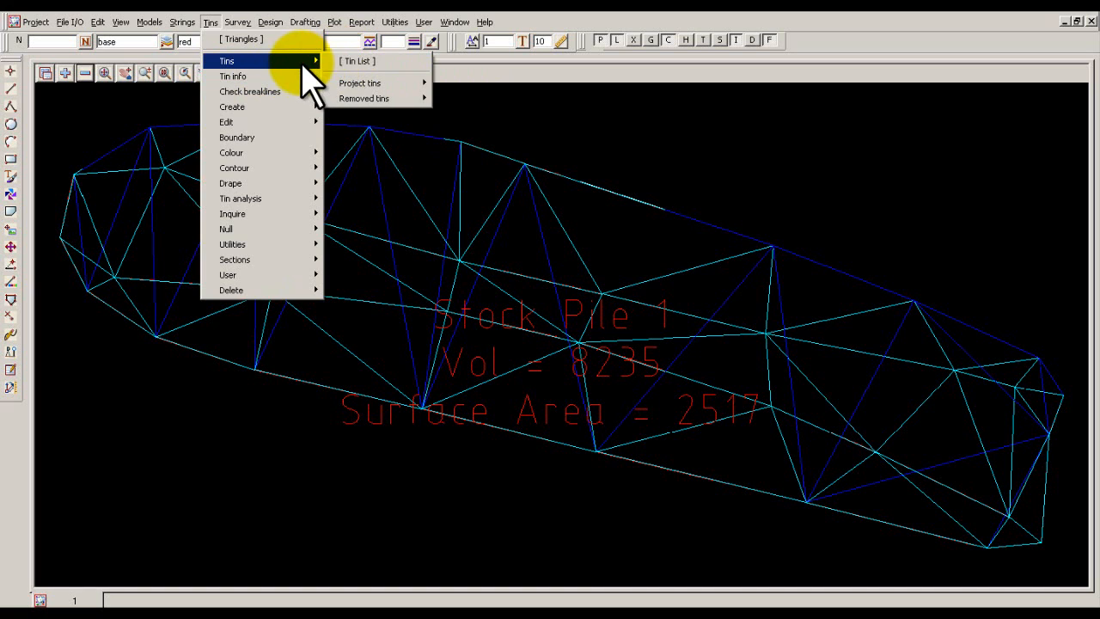
click(583, 131)
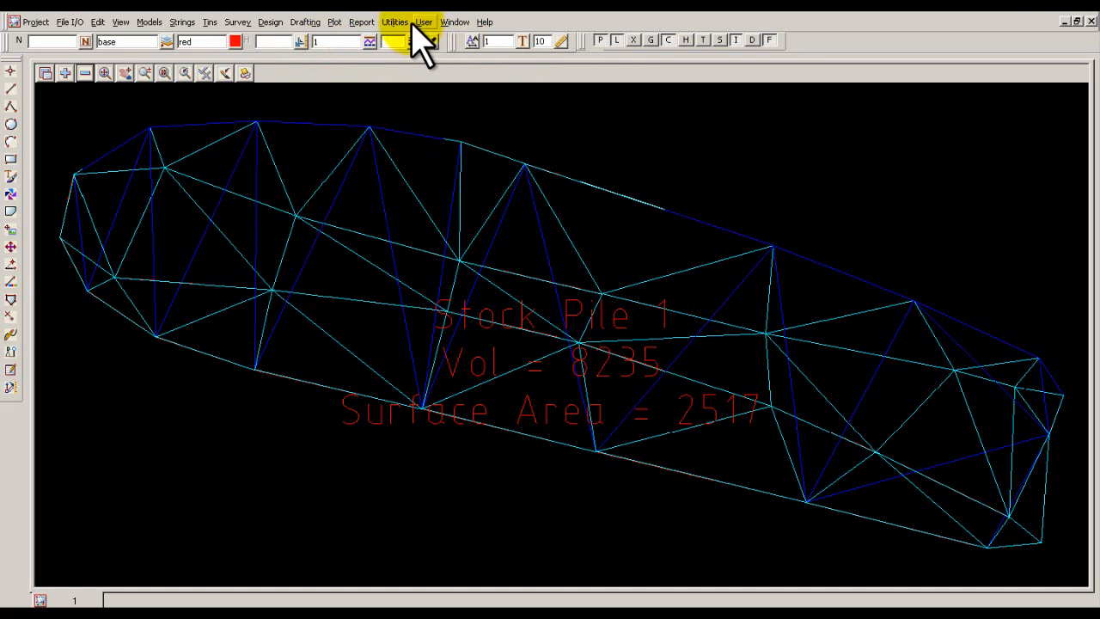
Open the report file spile report.rpt to read the stockpile calculation results.
click(356, 22)
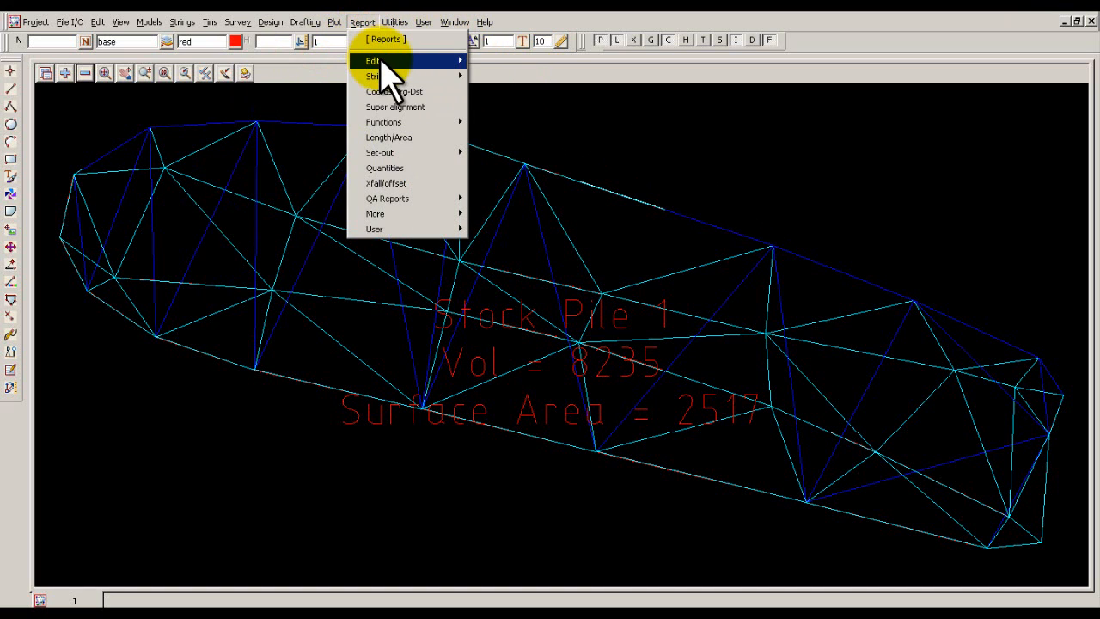
mouse_move(375, 76)
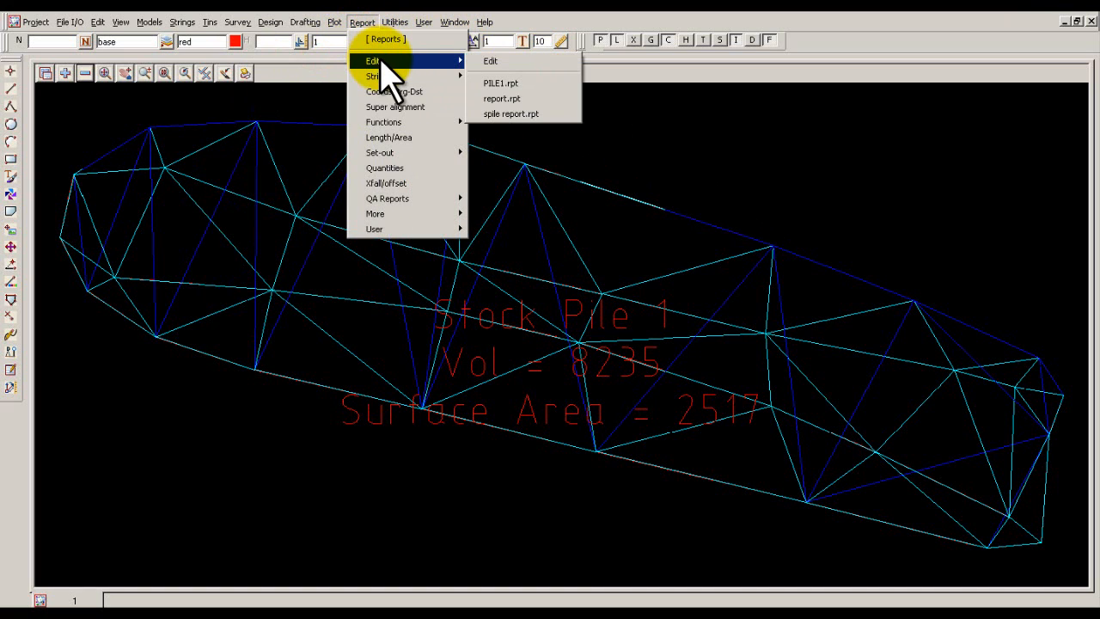
click(515, 113)
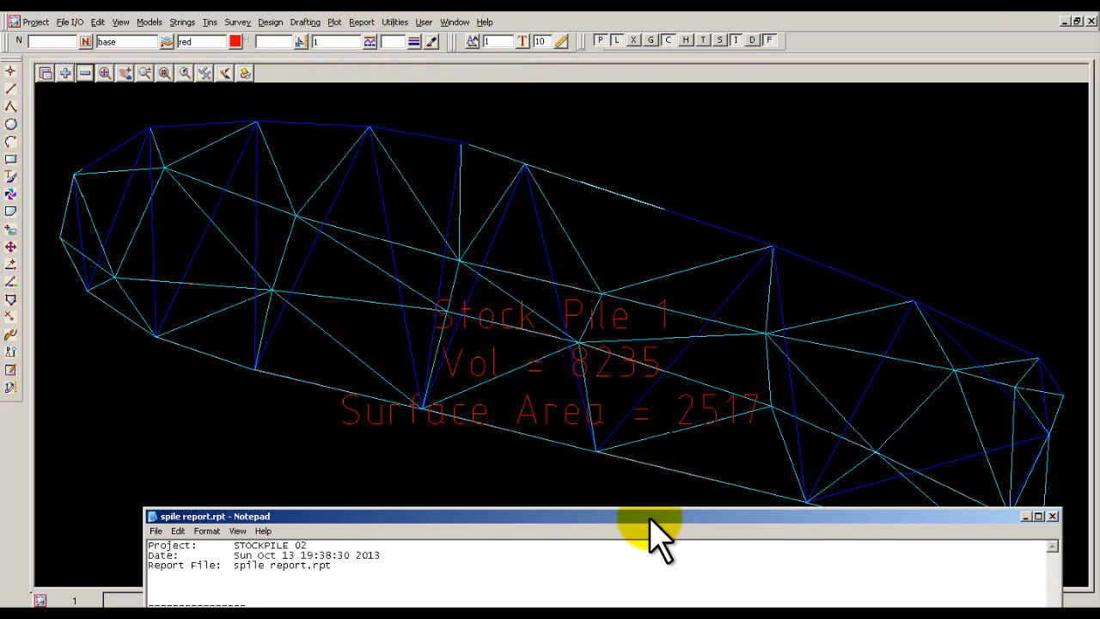
Read the stockpile results in the full spile report and close the report.
drag(657, 523, 659, 170)
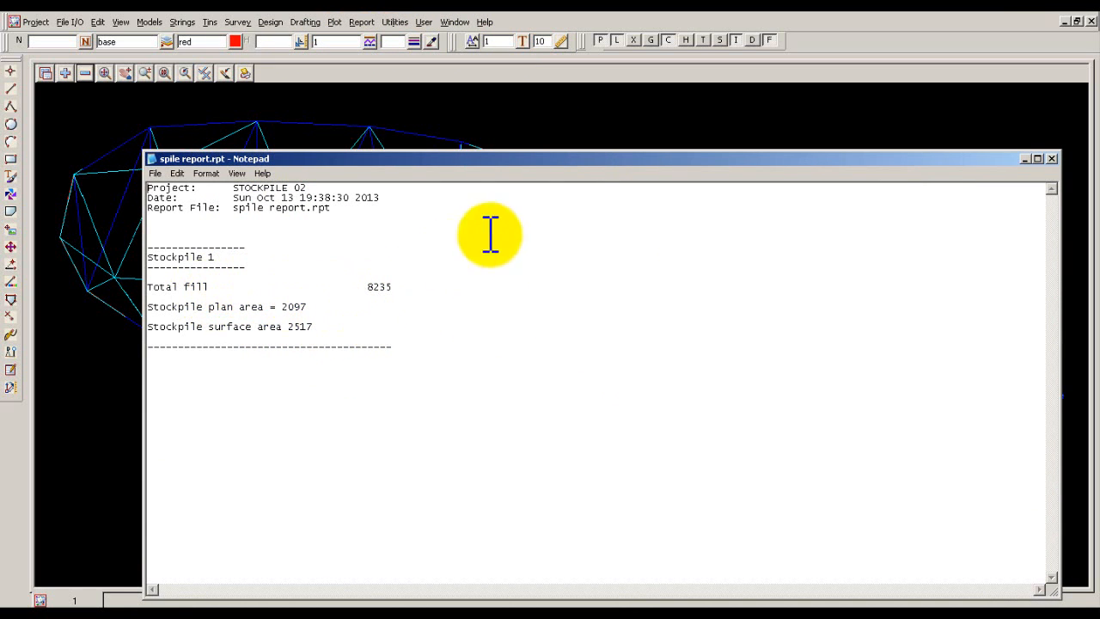
click(1054, 160)
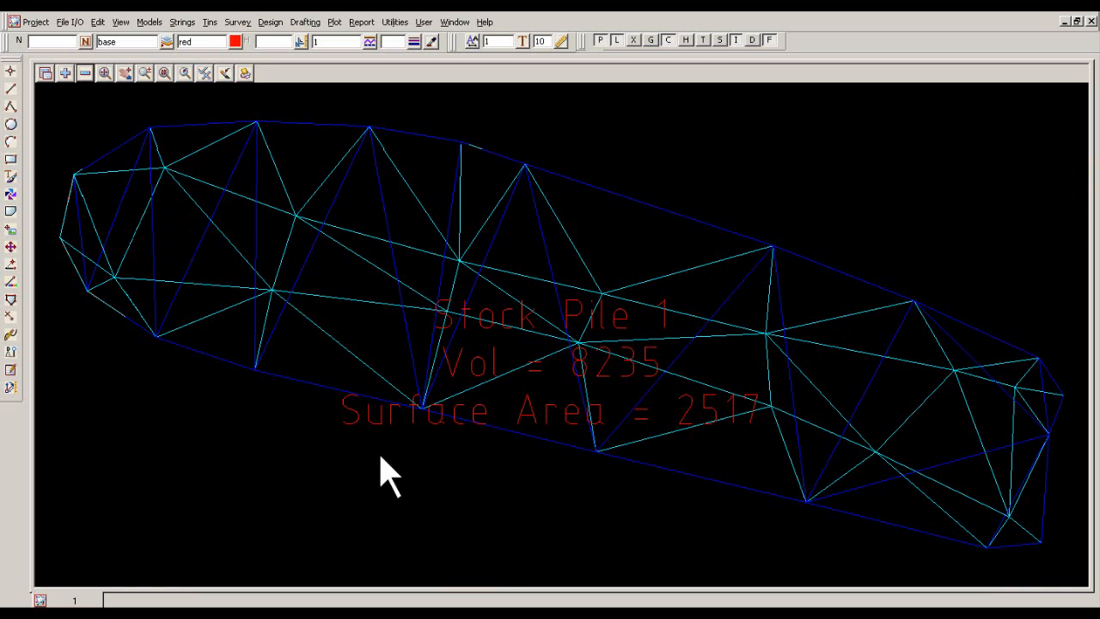
Remove the models tins spile and spile text from view 1, leaving only the stockpile strings displayed.
click(86, 75)
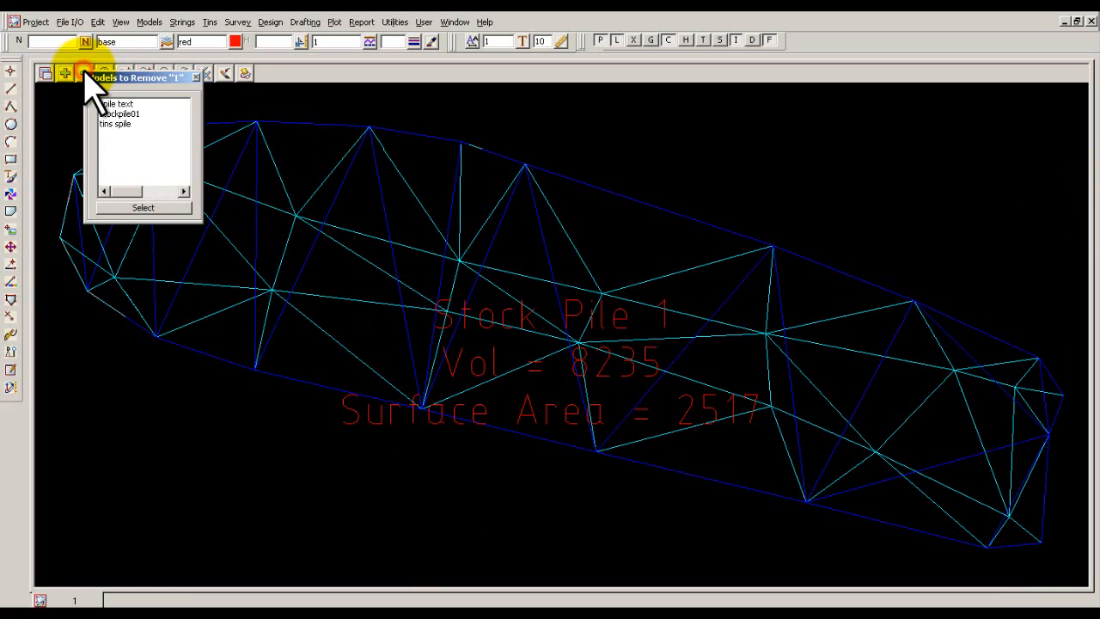
click(112, 124)
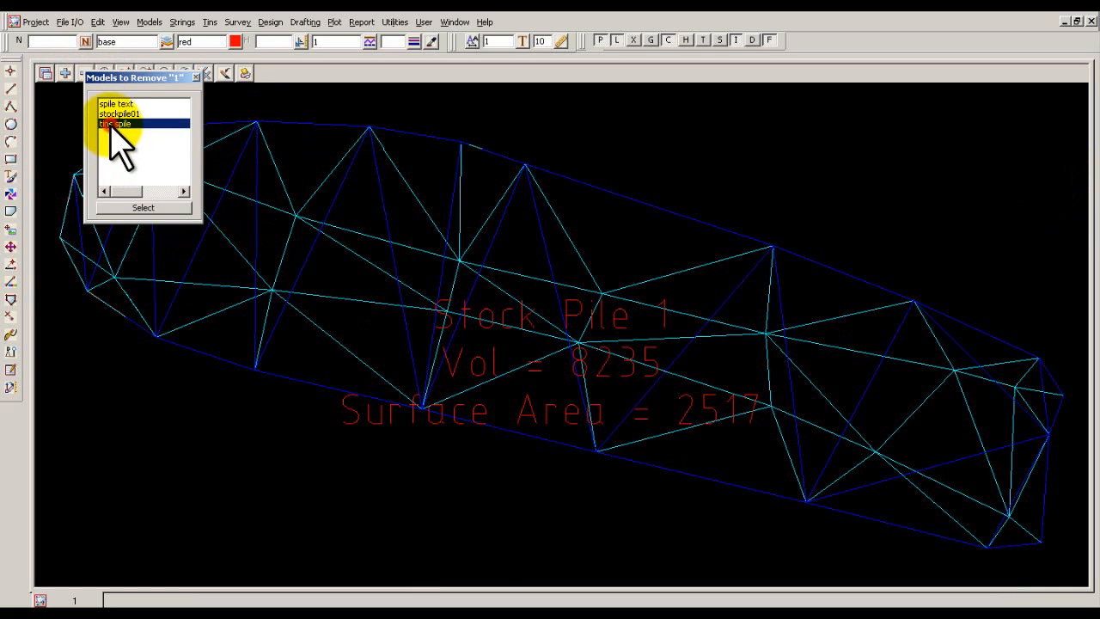
double_click(112, 124)
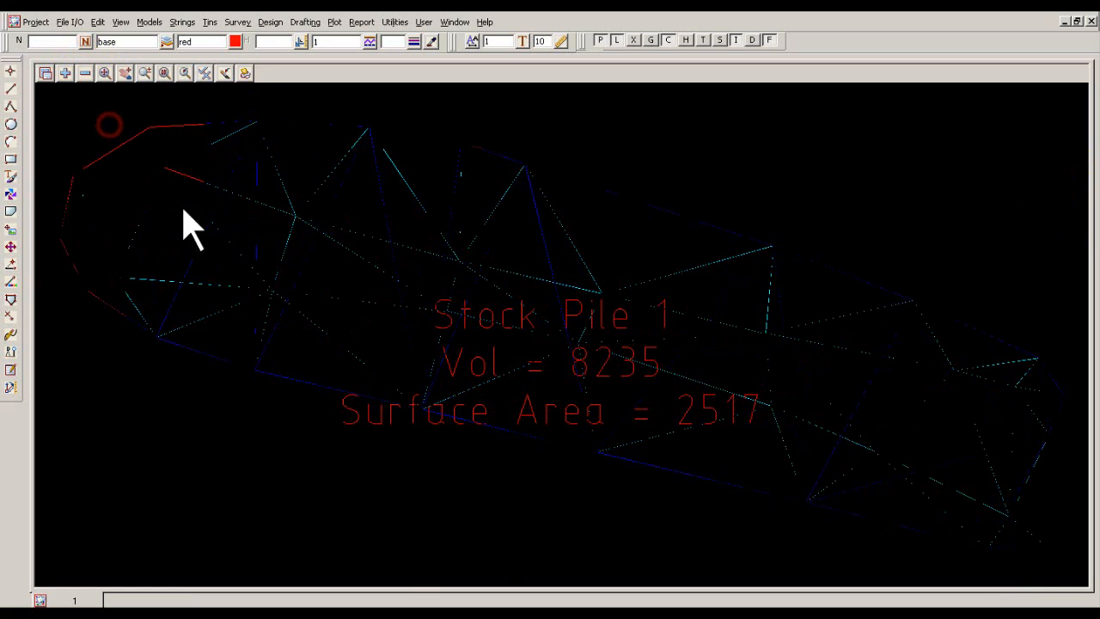
click(224, 74)
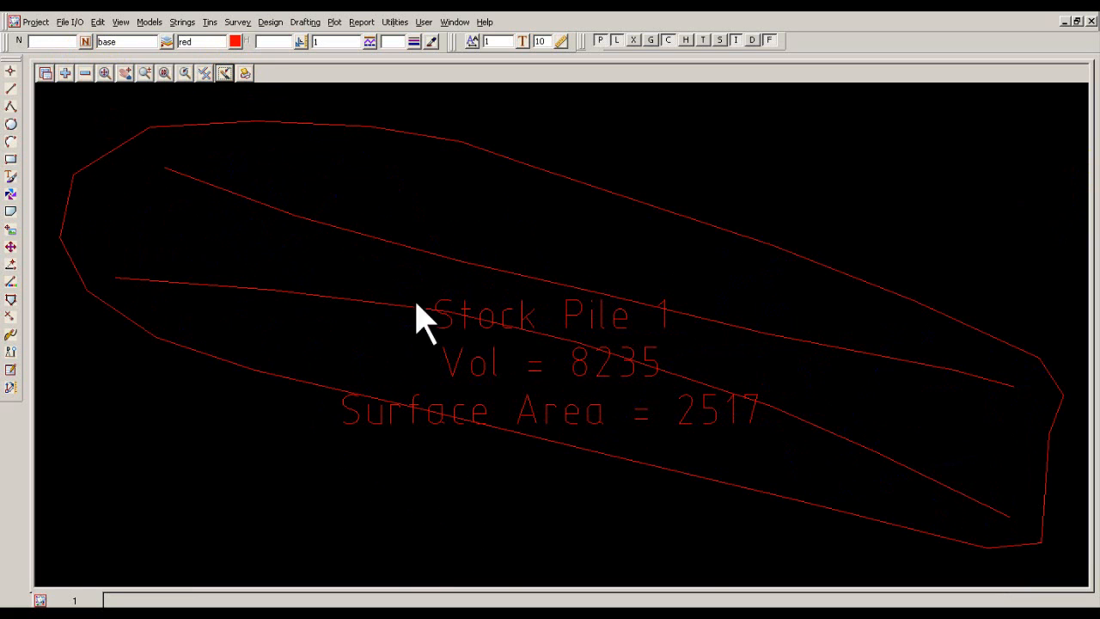
click(85, 74)
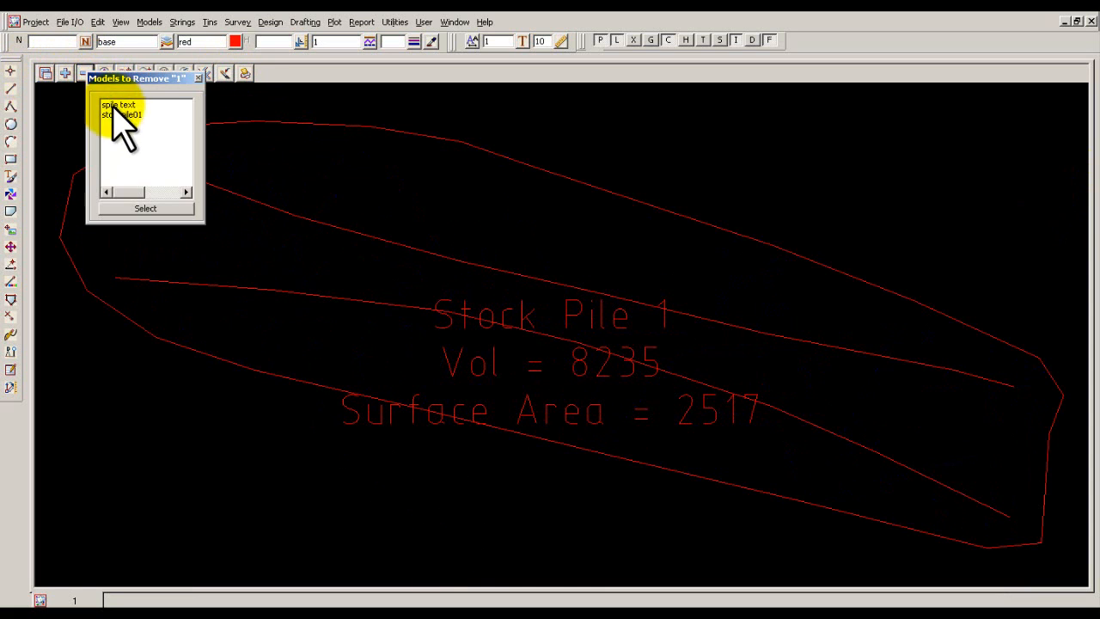
click(114, 105)
click(314, 424)
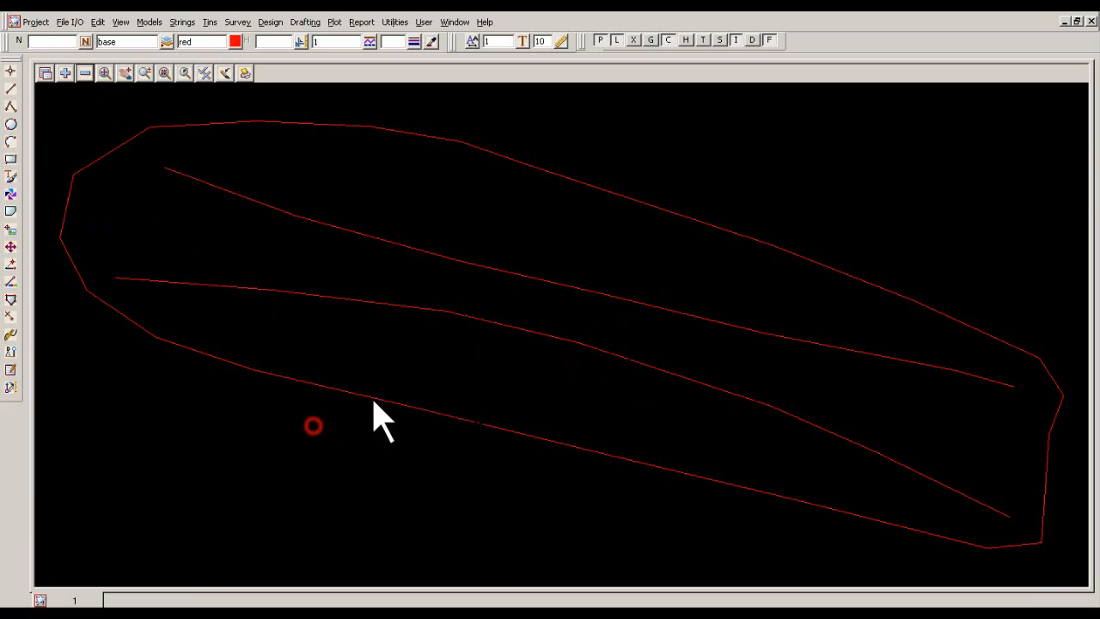
Display the Z values and string names of model stockpile01 in view 1.
scroll(514, 481, up, 1)
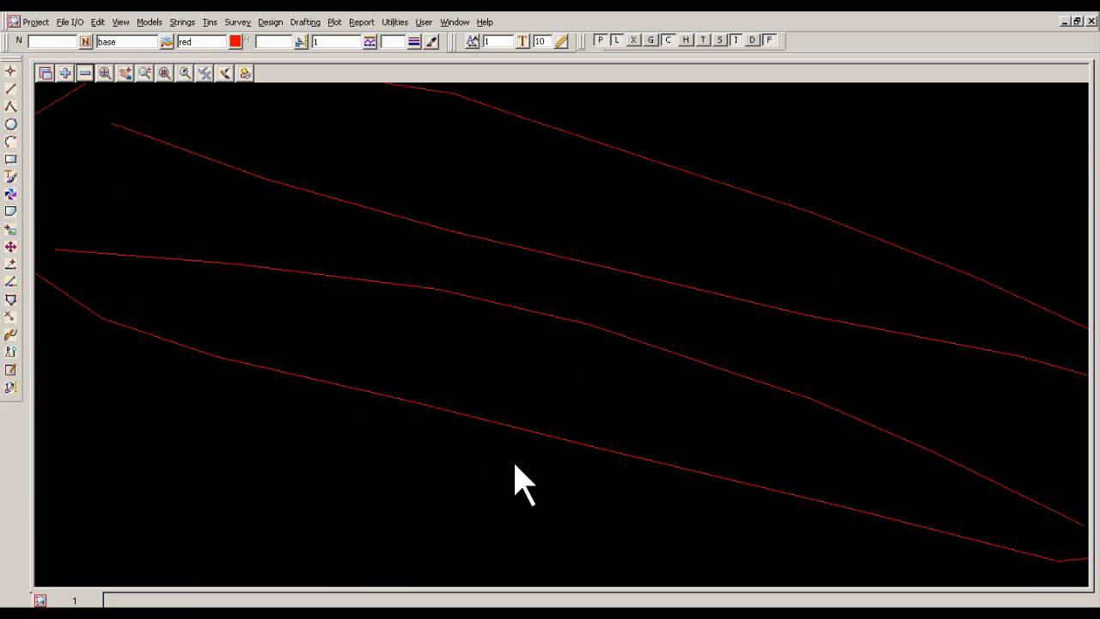
scroll(514, 482, down, 1)
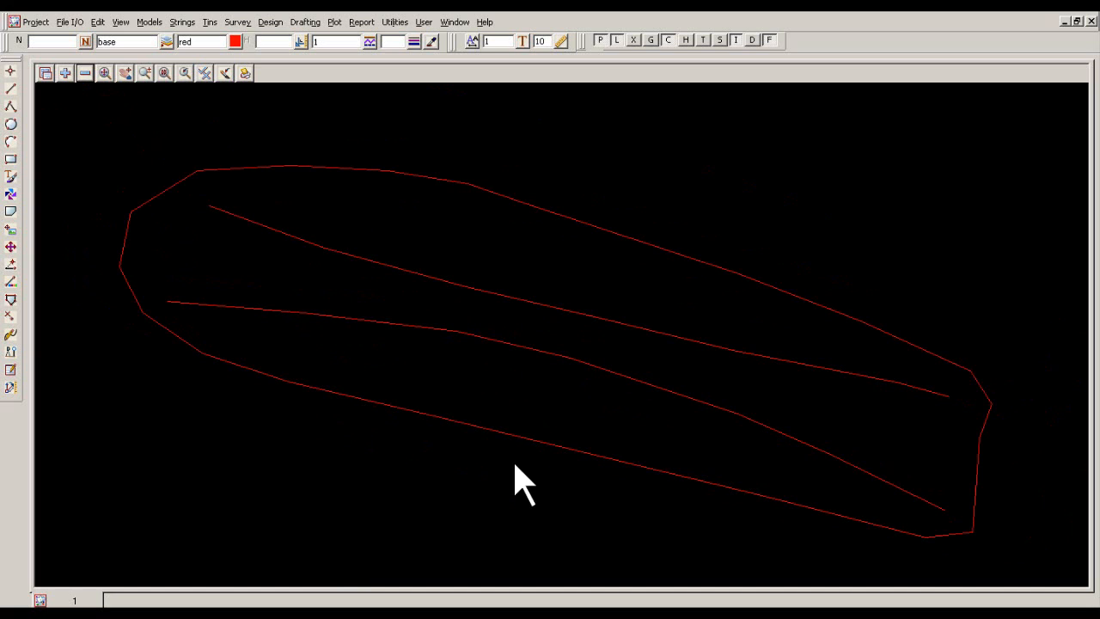
click(205, 72)
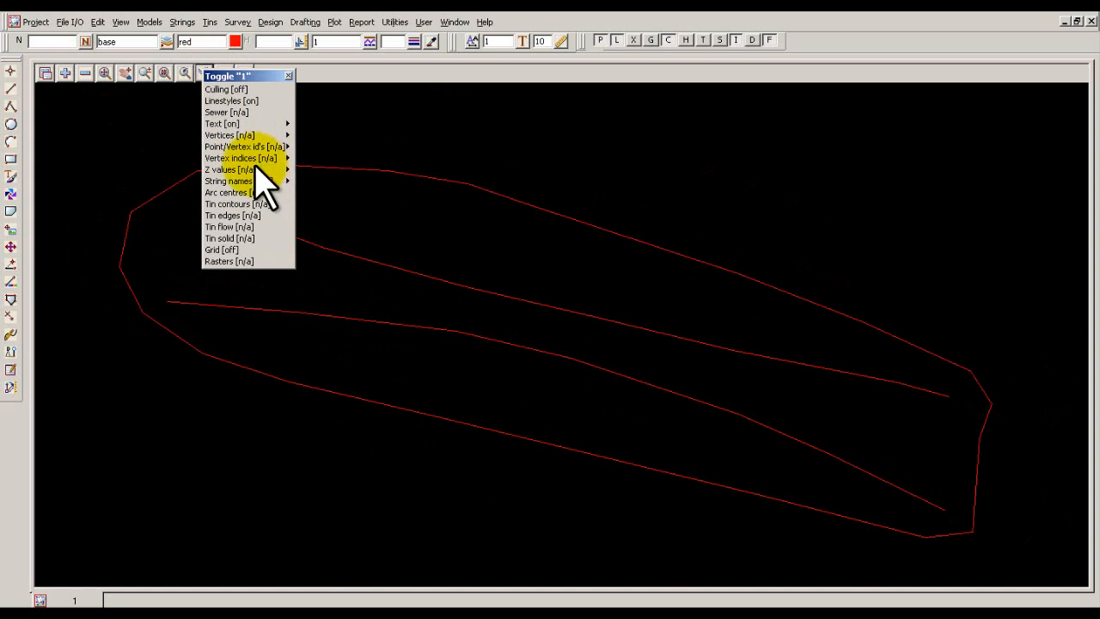
click(282, 171)
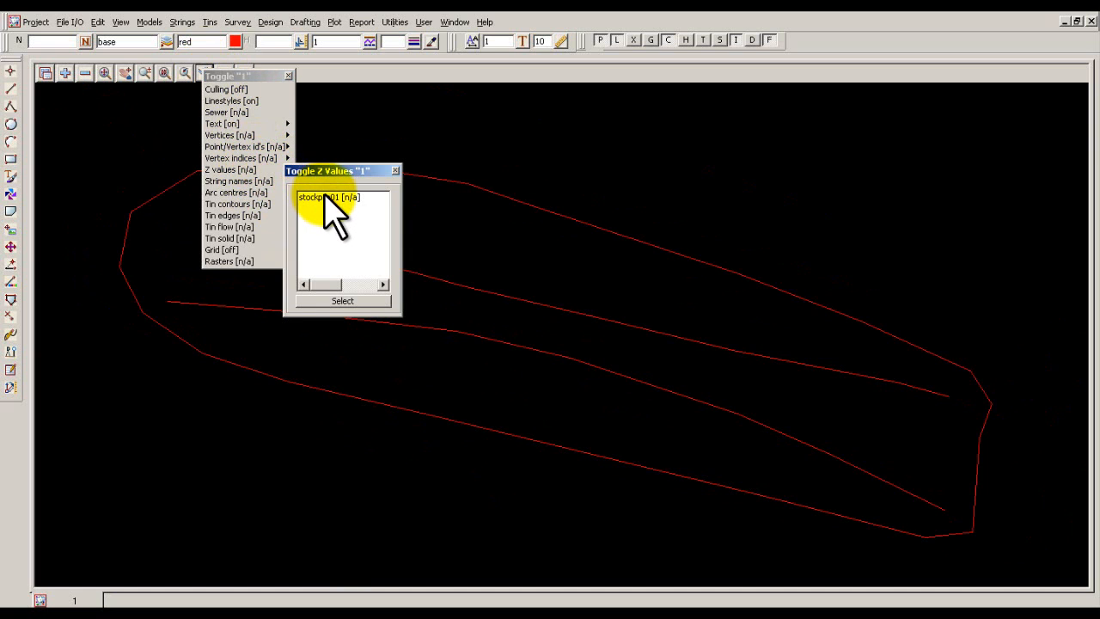
double_click(326, 198)
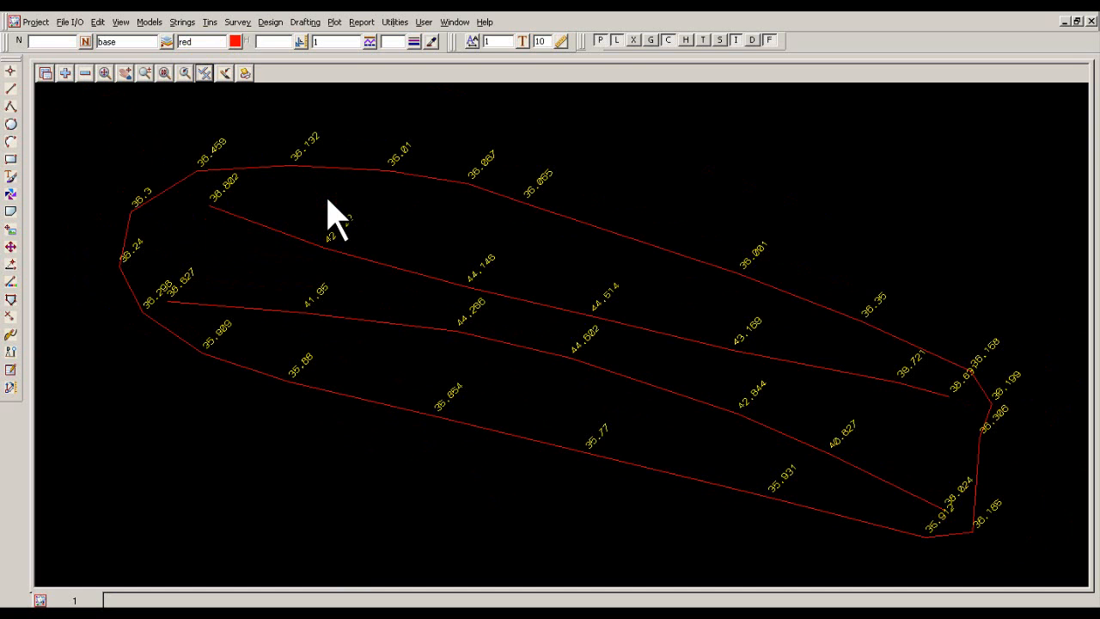
click(204, 73)
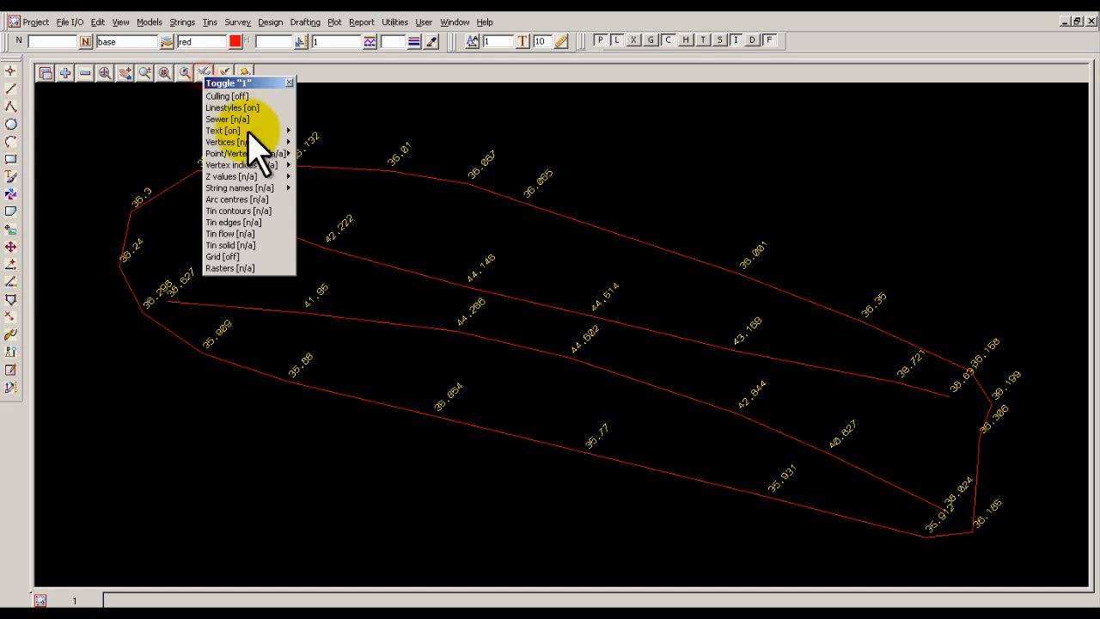
click(277, 188)
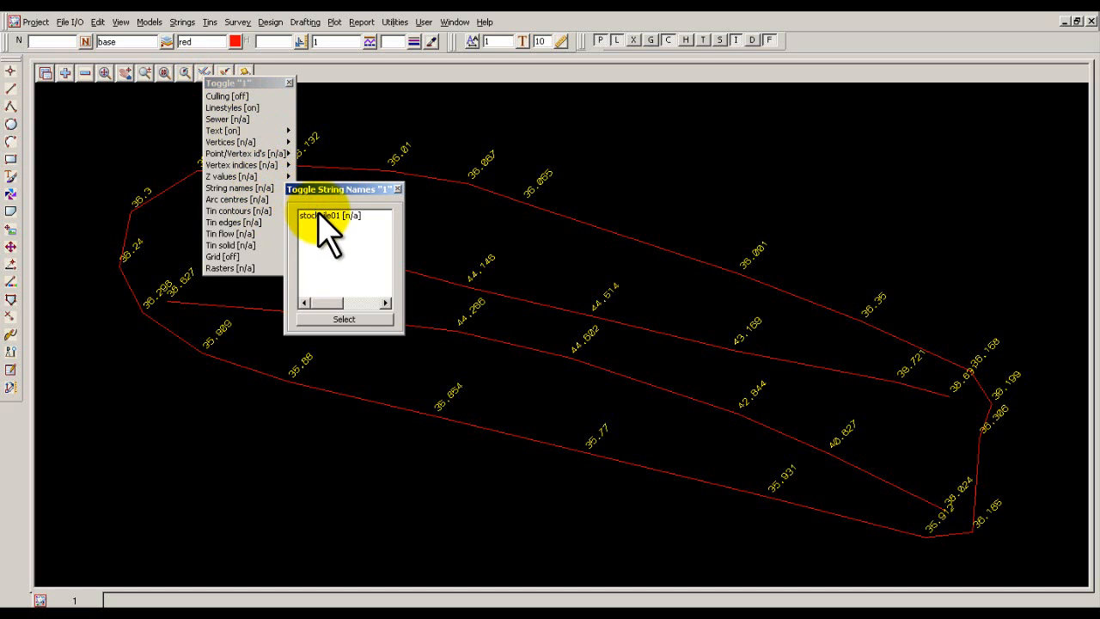
double_click(321, 215)
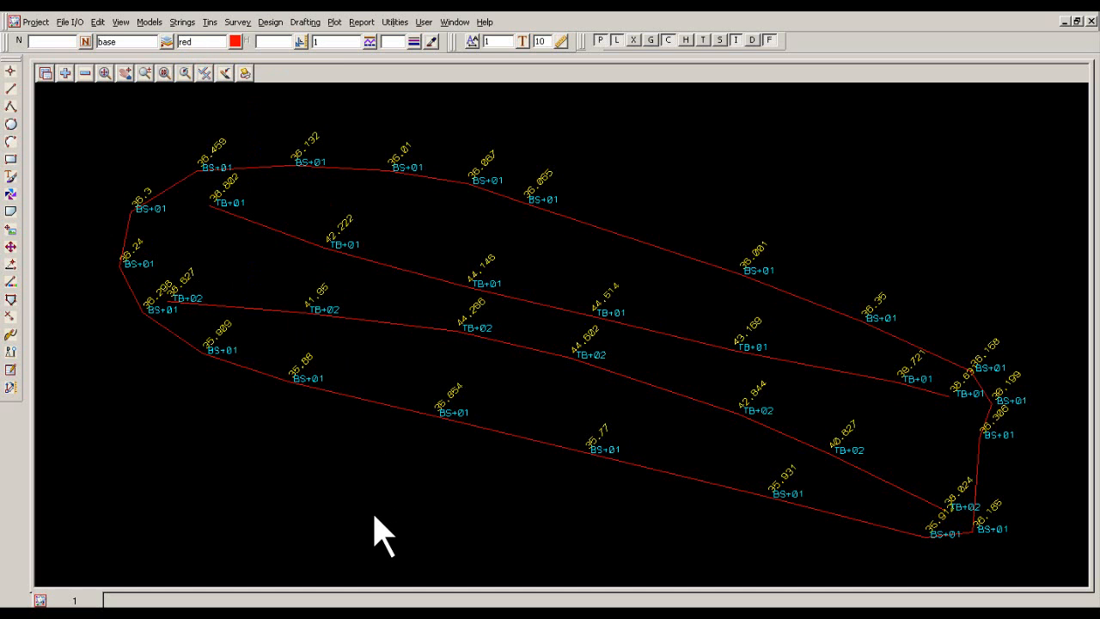
Use Change String to move the stockpile's upper inner string TB+01 into a new model named spile top.
scroll(375, 518, up, 1)
scroll(377, 514, down, 2)
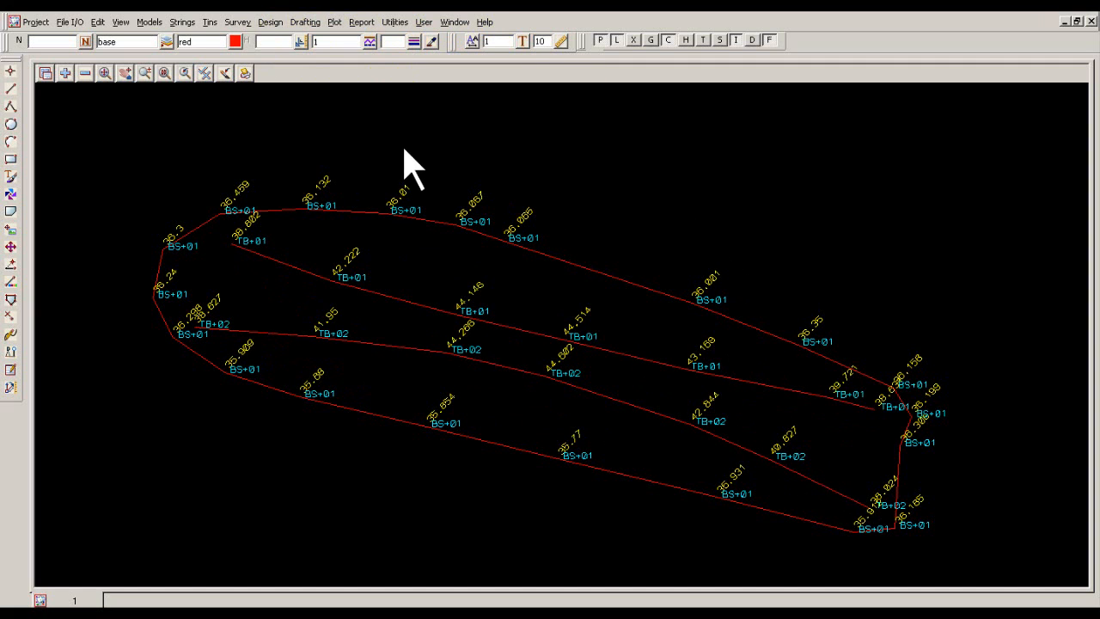
click(183, 22)
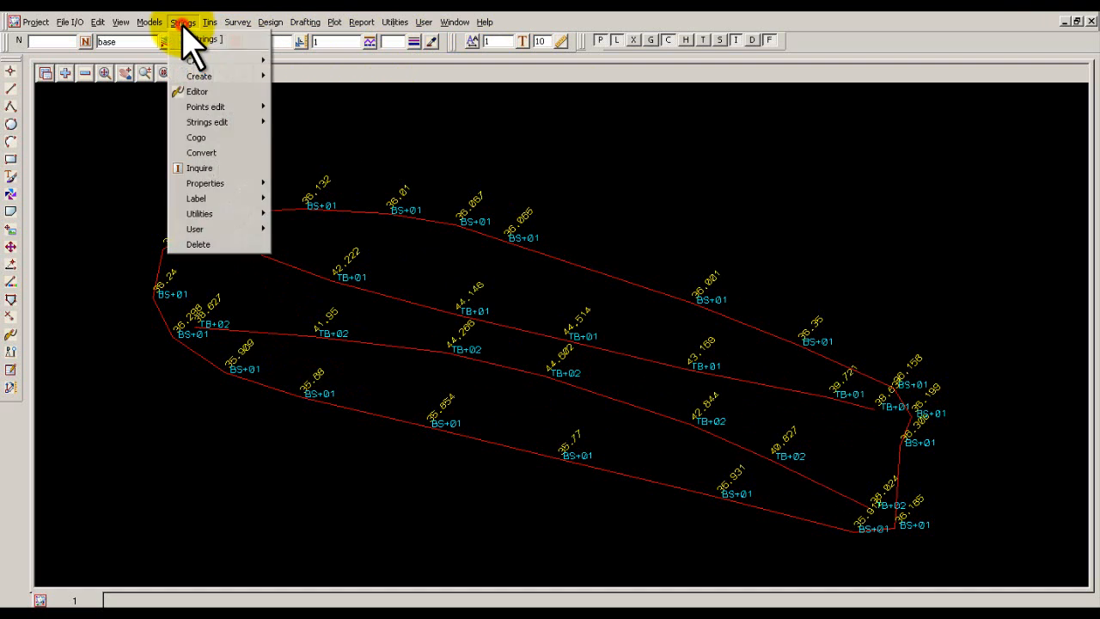
click(219, 122)
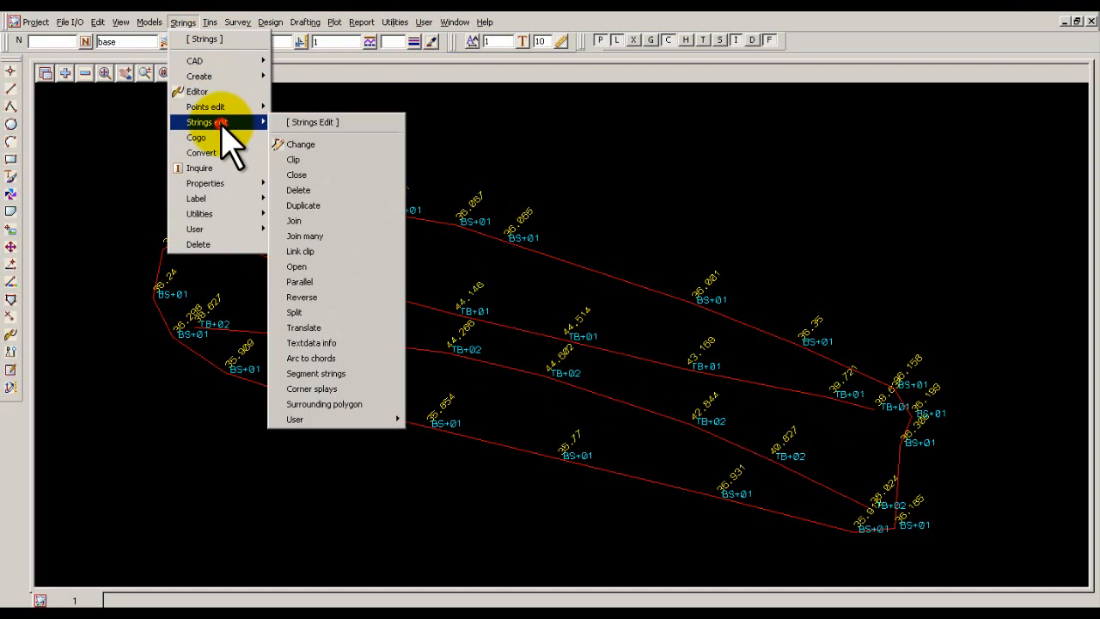
click(303, 155)
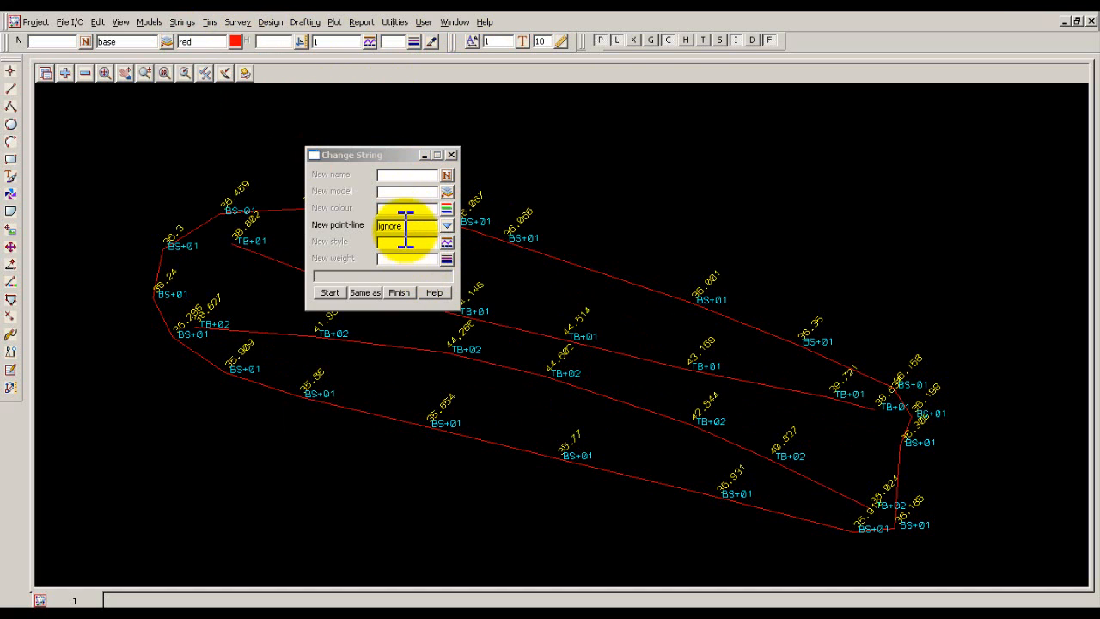
click(403, 193)
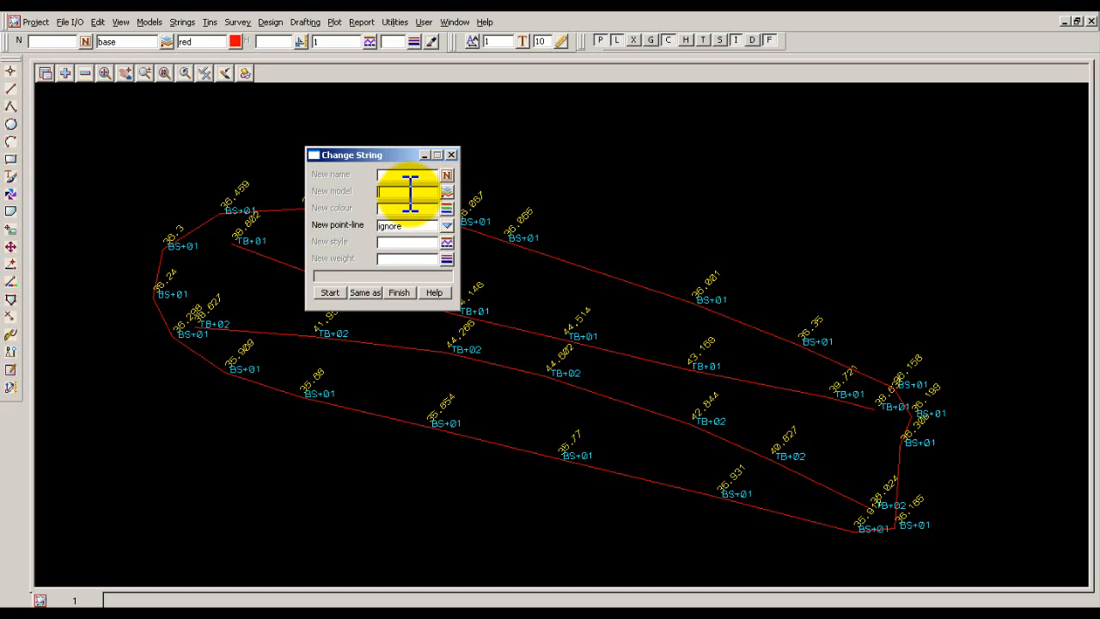
click(330, 293)
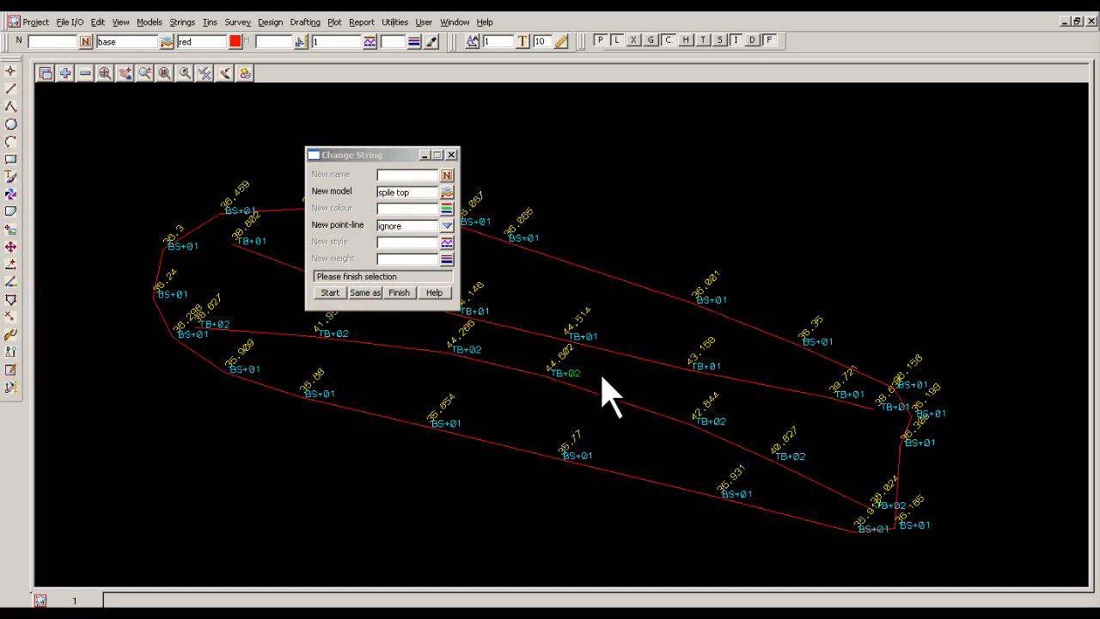
click(642, 356)
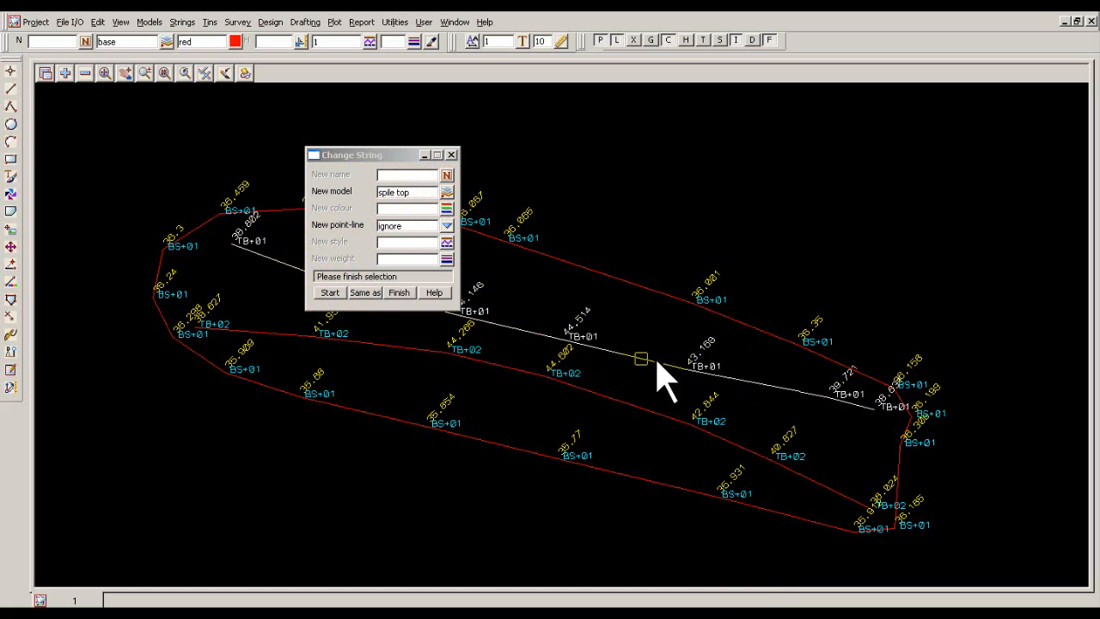
right_click(658, 364)
click(672, 380)
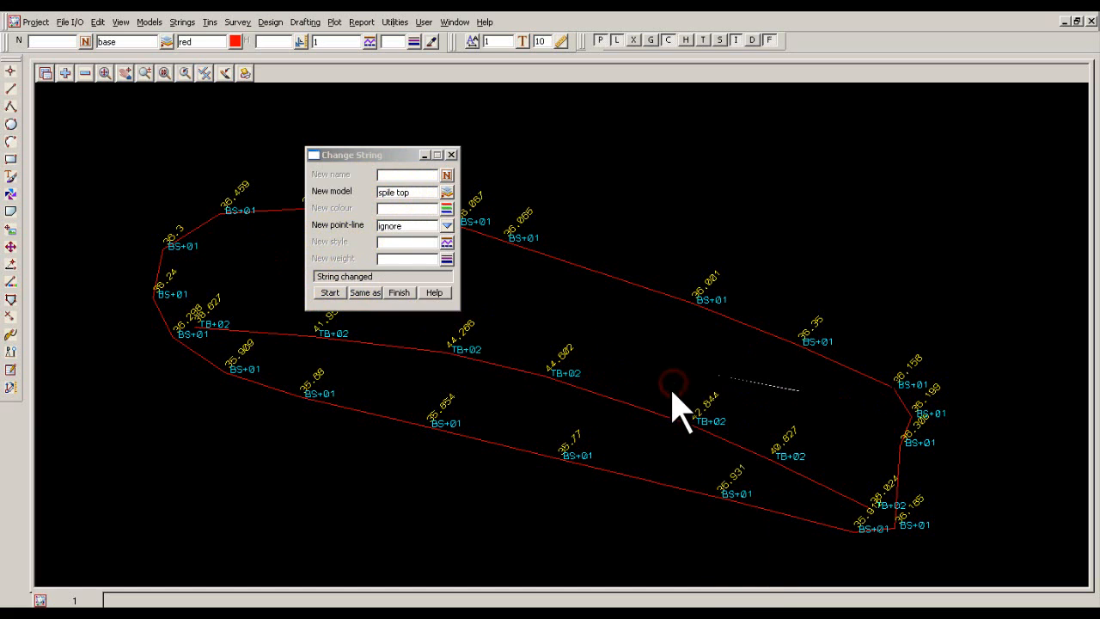
Move the inner string TB+02 into model spile top, minimise the Change String dialog and redraw the view.
click(653, 412)
right_click(659, 417)
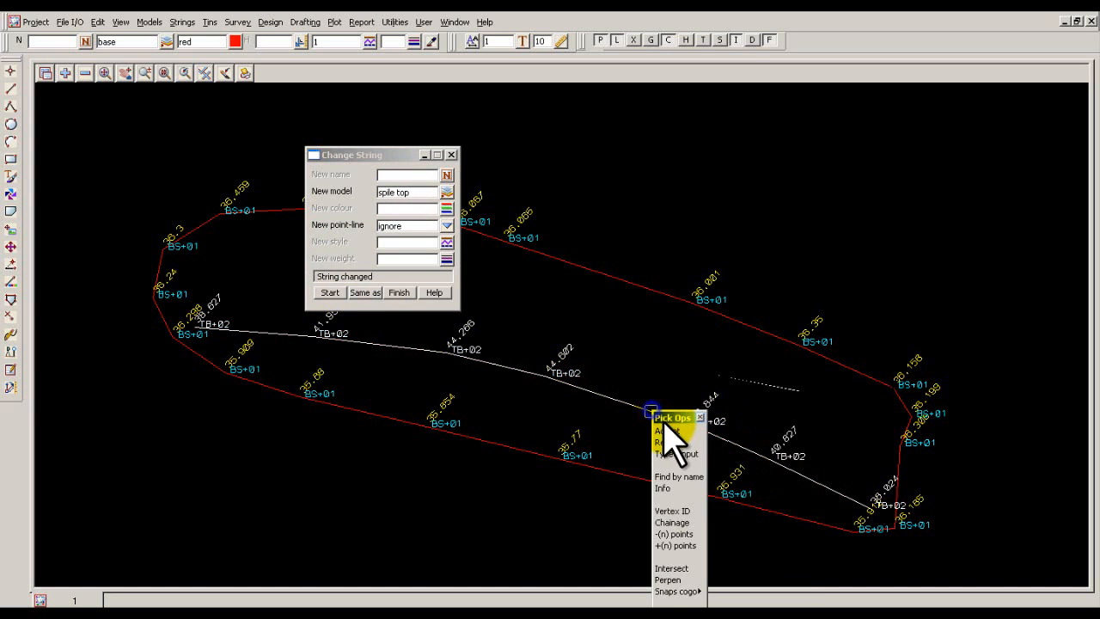
click(669, 432)
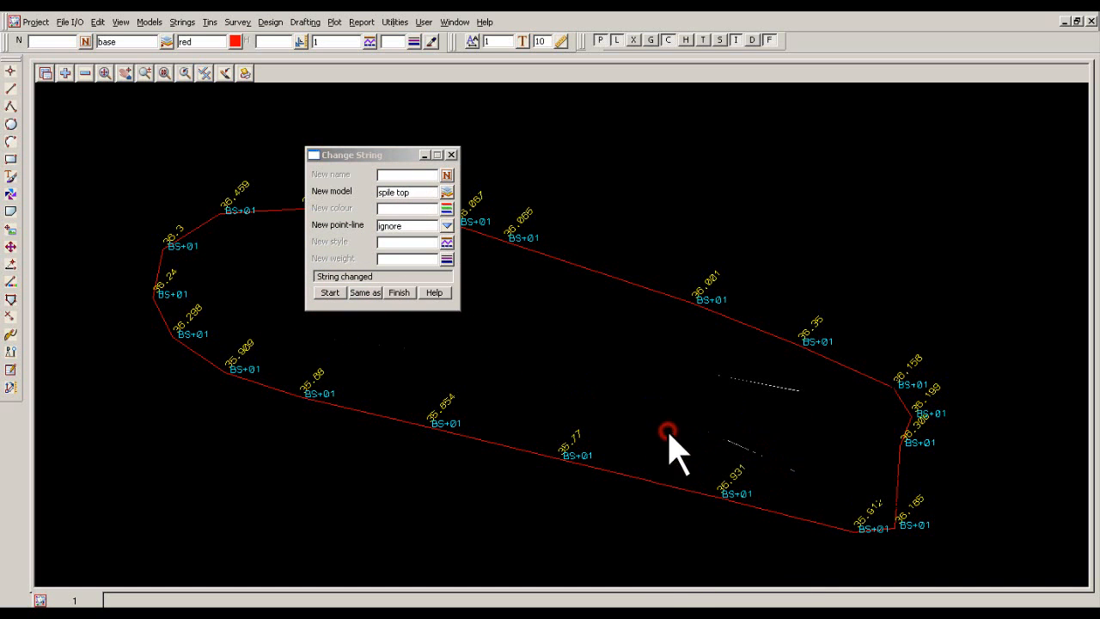
click(423, 153)
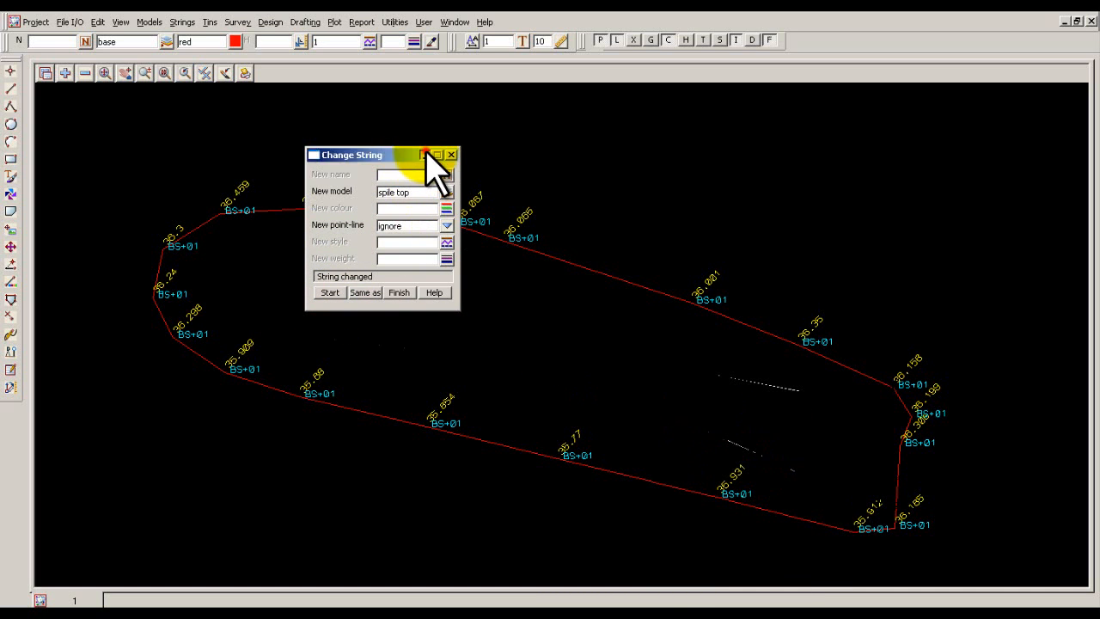
click(226, 73)
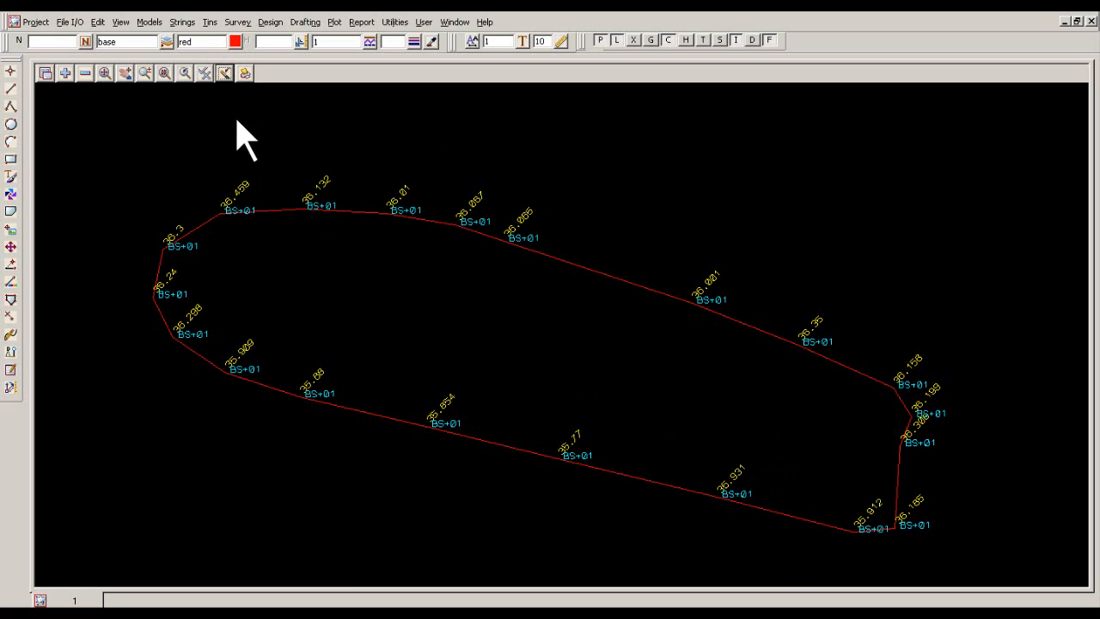
click(220, 71)
Triangulate the data in view 1 into a new green tin named spile base, stored in model tin spile base.
click(212, 23)
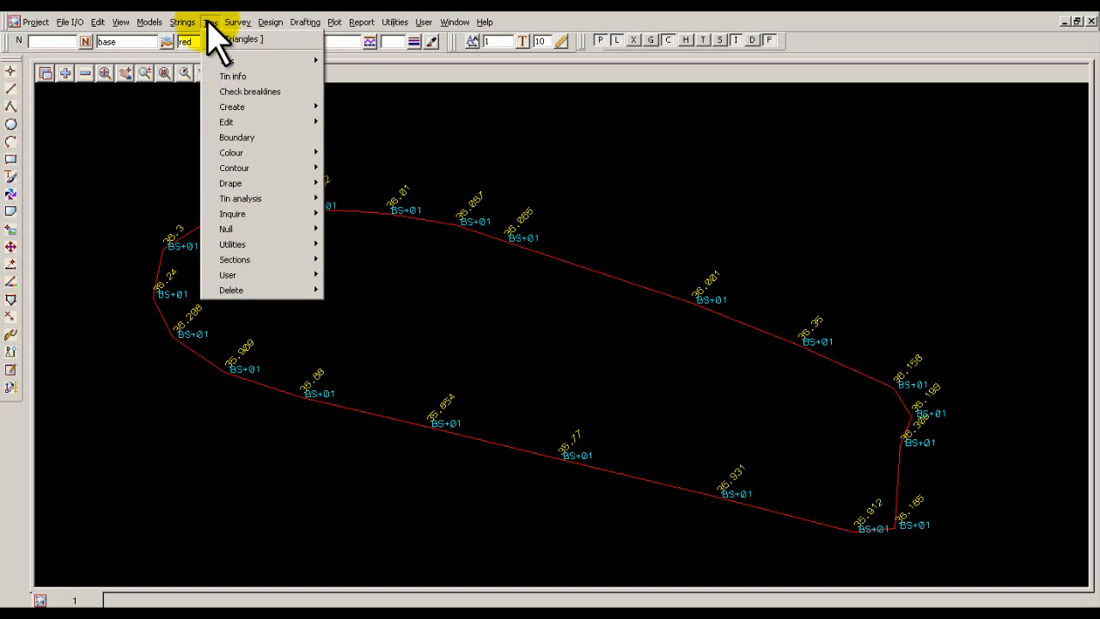
mouse_move(226, 109)
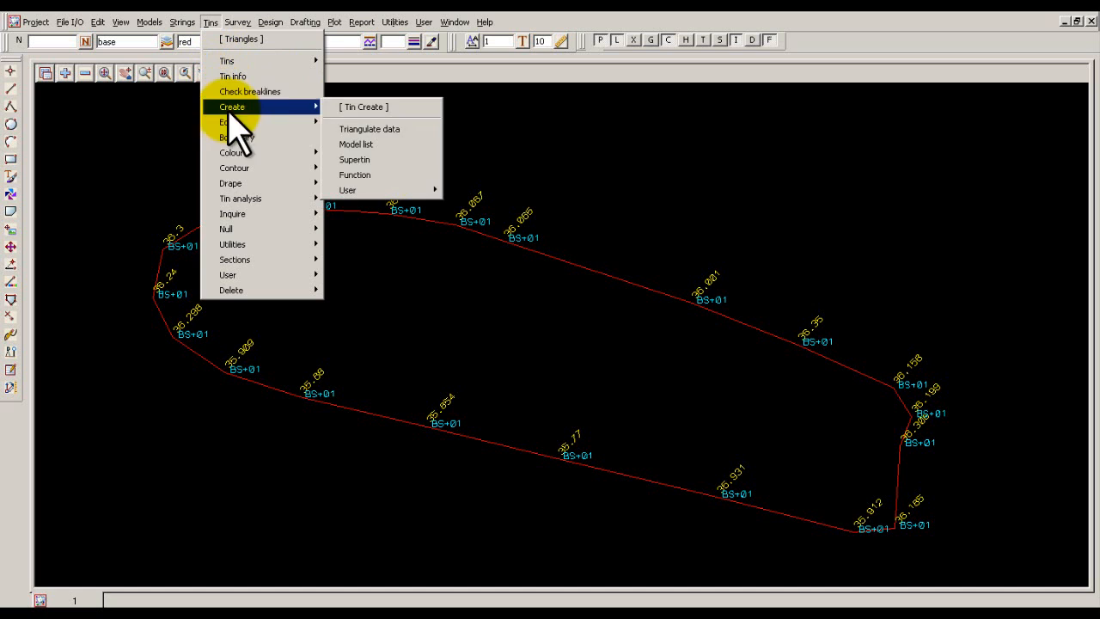
click(387, 131)
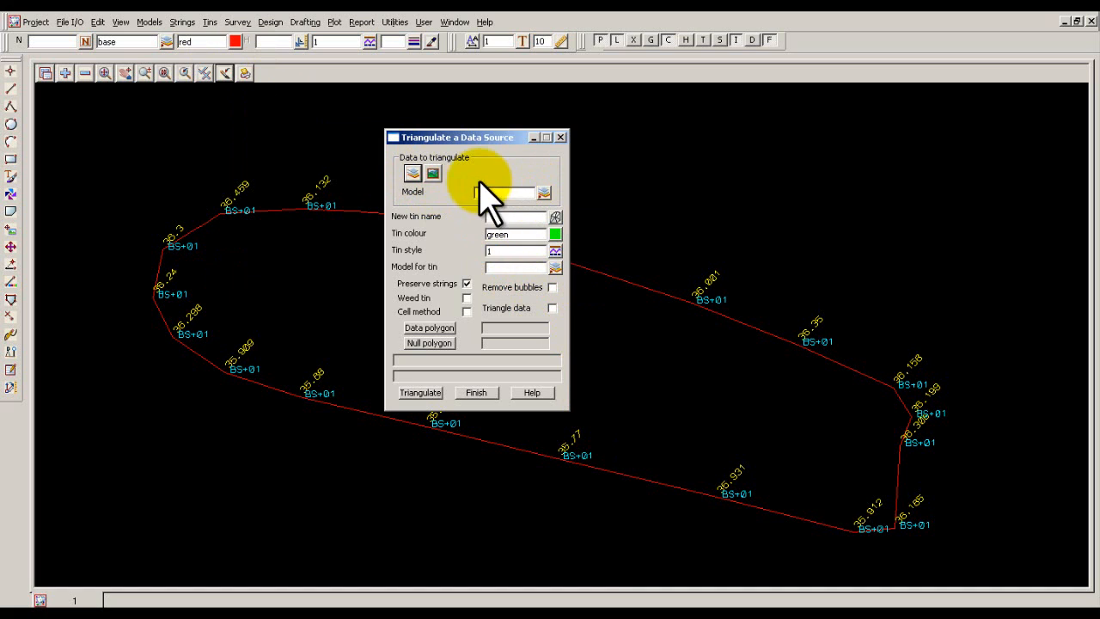
click(434, 172)
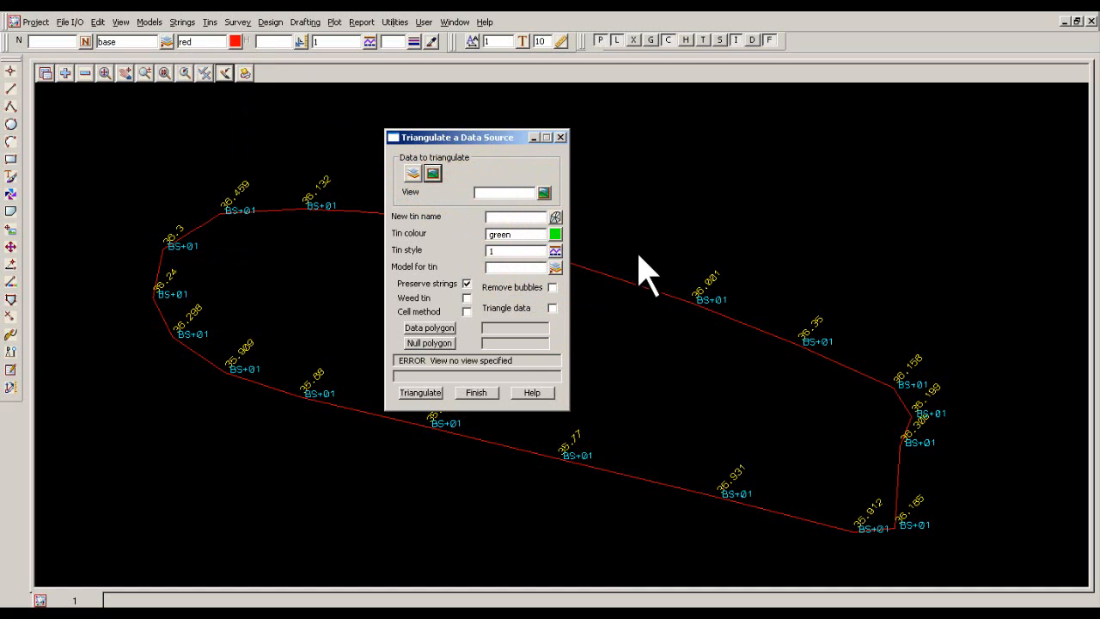
click(544, 193)
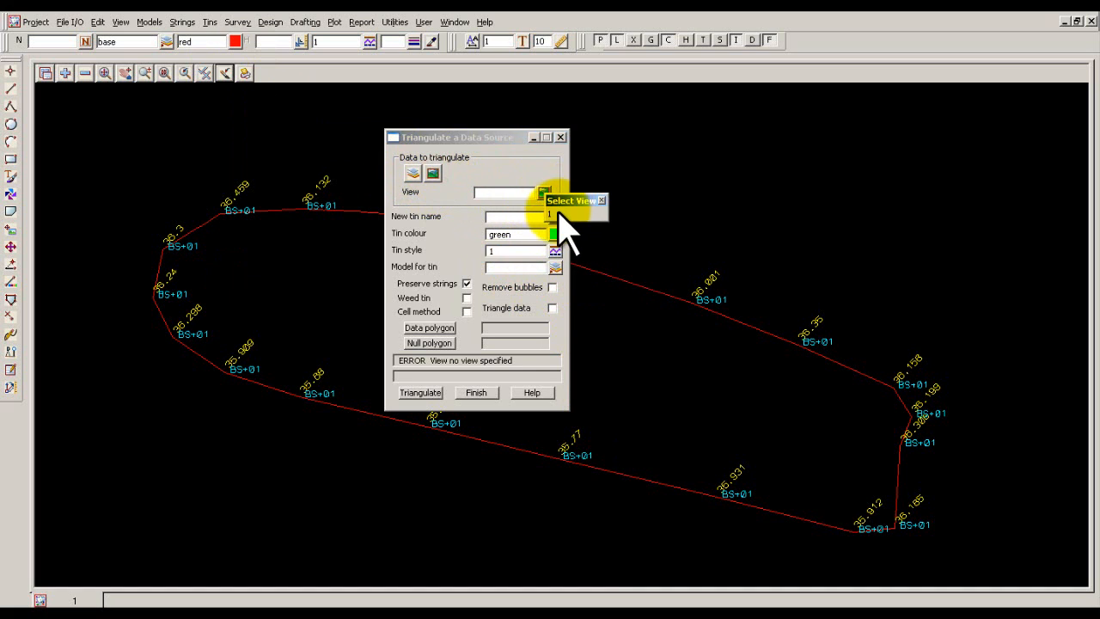
click(558, 201)
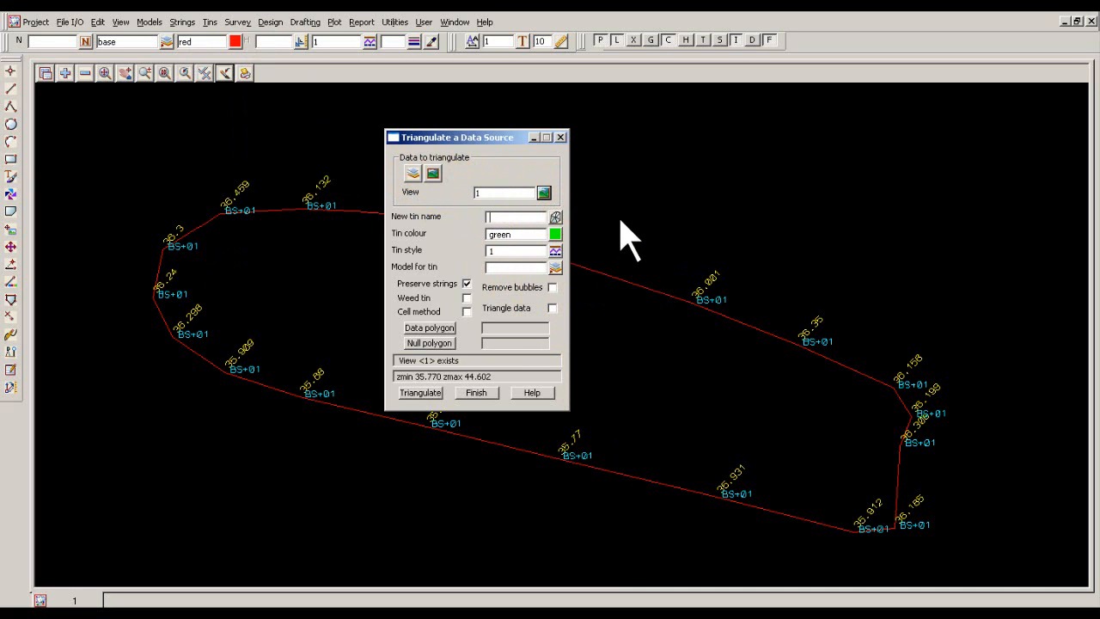
click(534, 218)
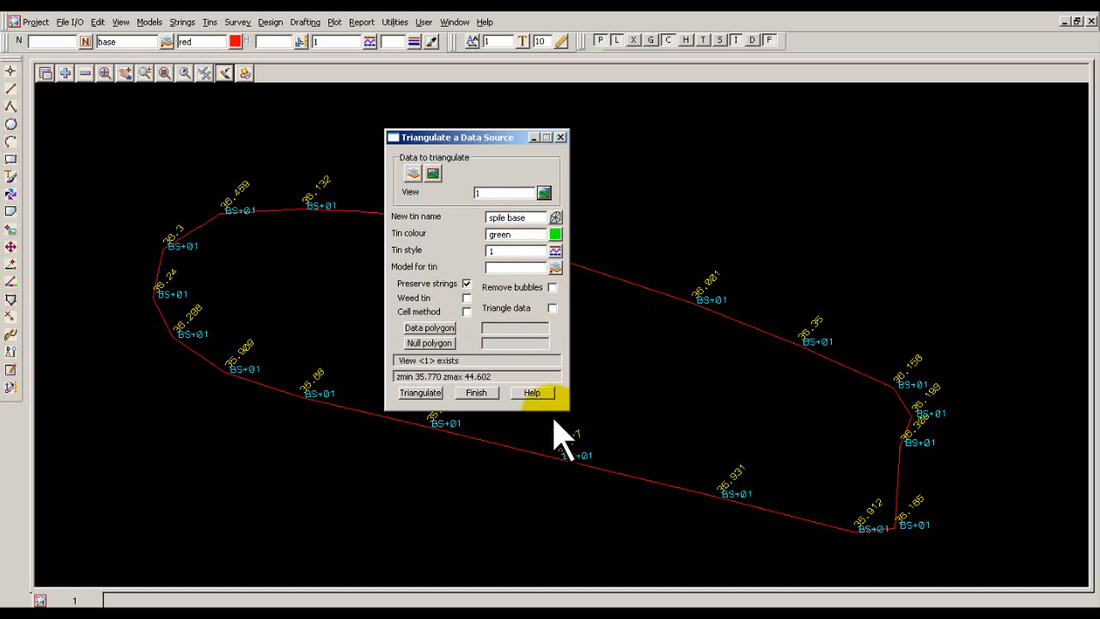
click(436, 392)
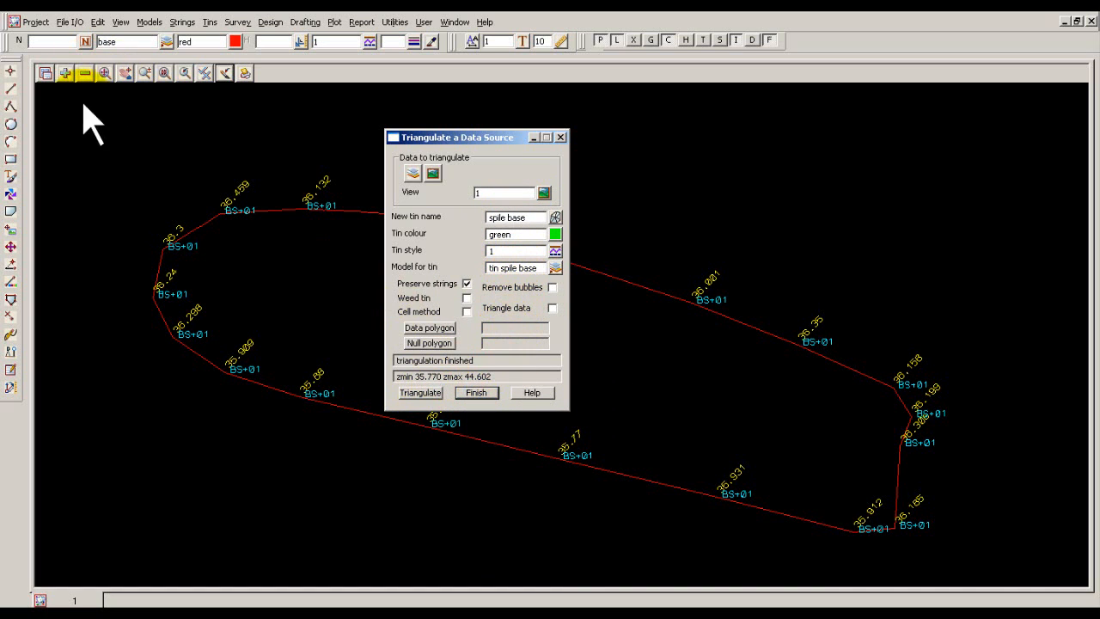
Add model tin spile base to view 1 and minimise the Triangulate a Data Source dialog.
click(64, 72)
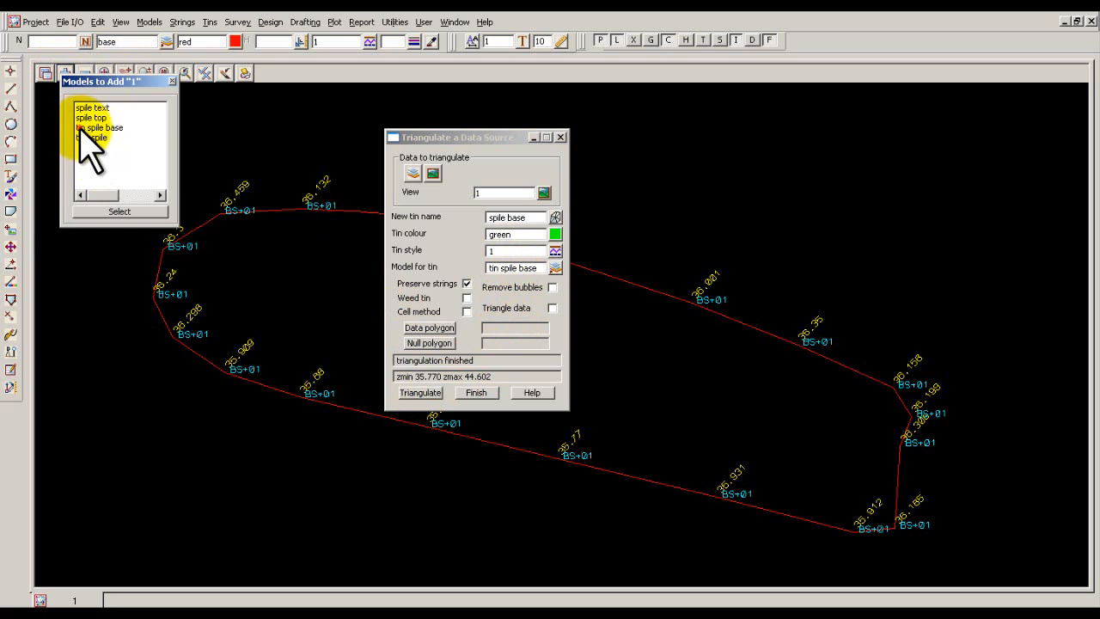
click(81, 128)
click(81, 128)
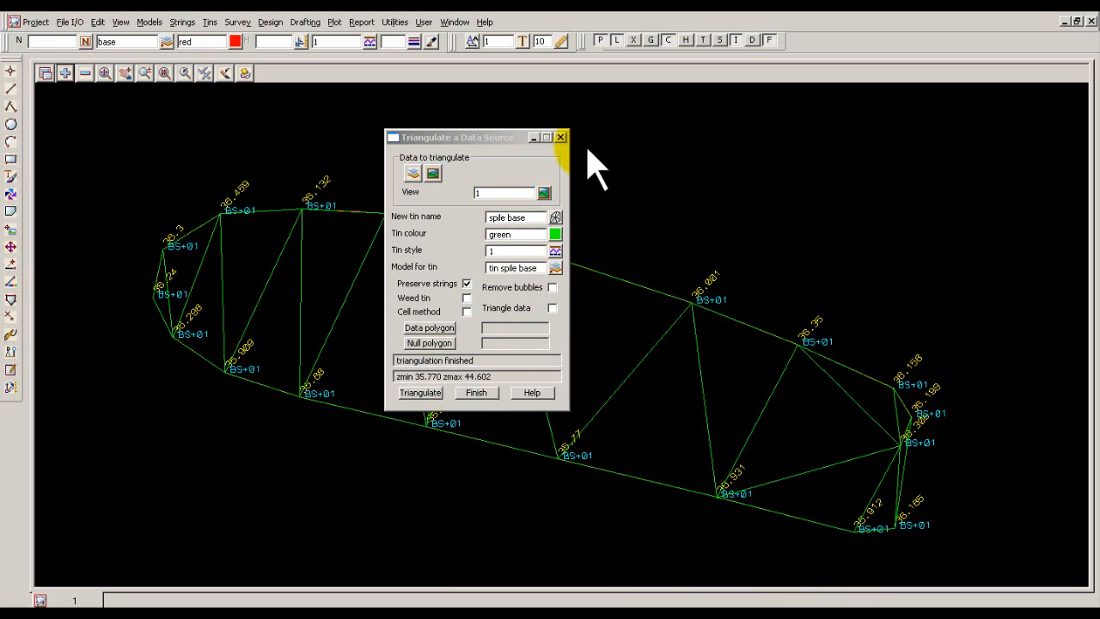
click(533, 137)
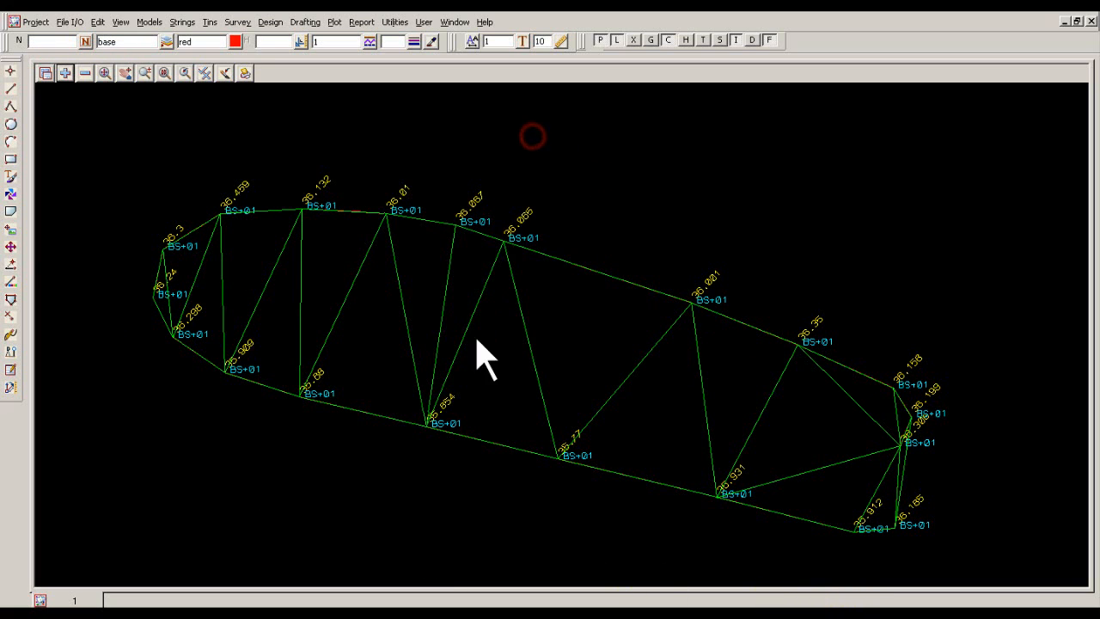
click(209, 23)
click(249, 228)
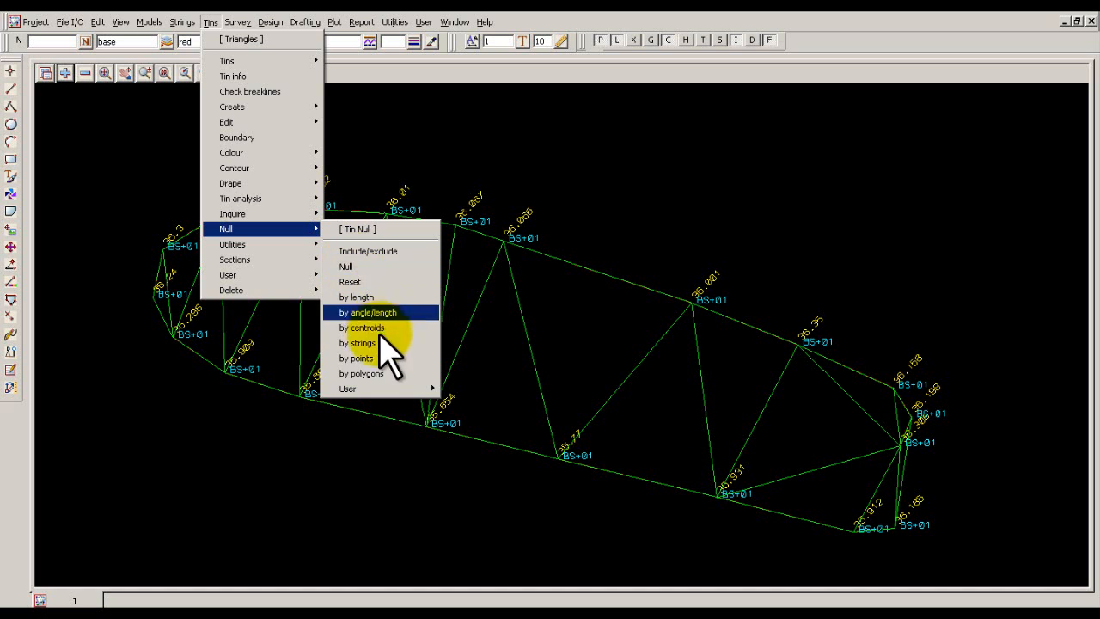
click(376, 266)
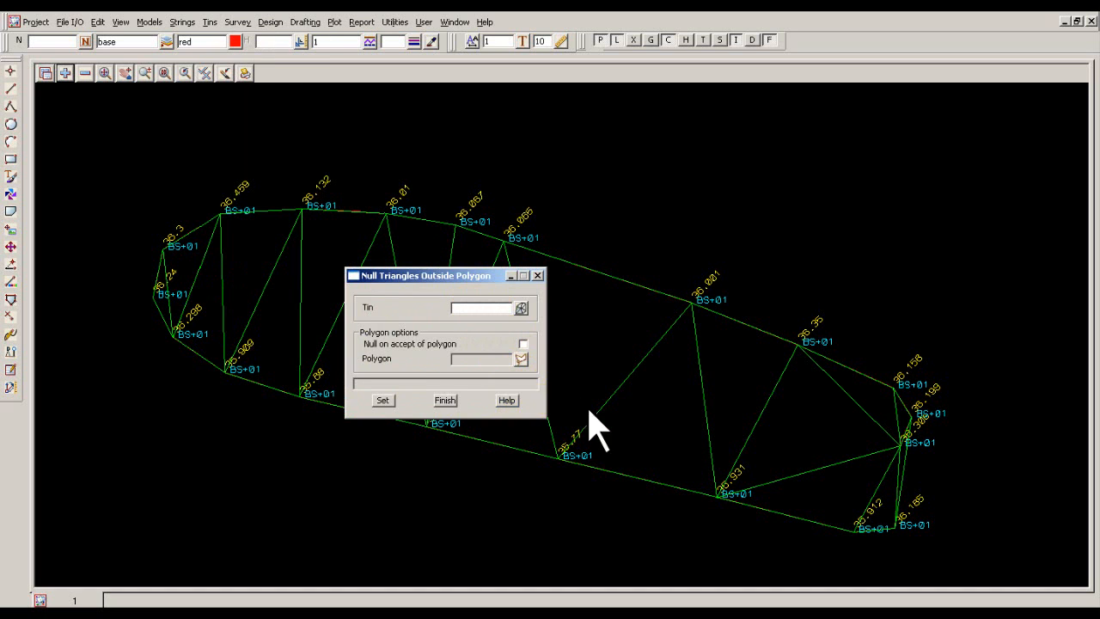
click(445, 401)
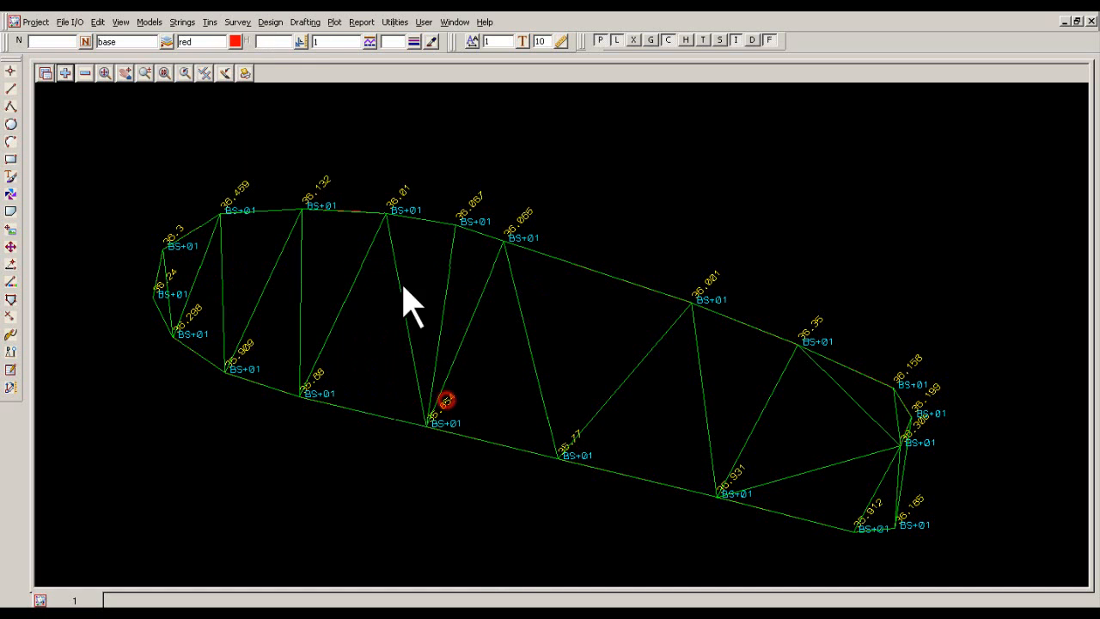
Null the triangles of tin spile base outside the base string's eastern edge by a line, with nulling on accept of string enabled.
click(212, 23)
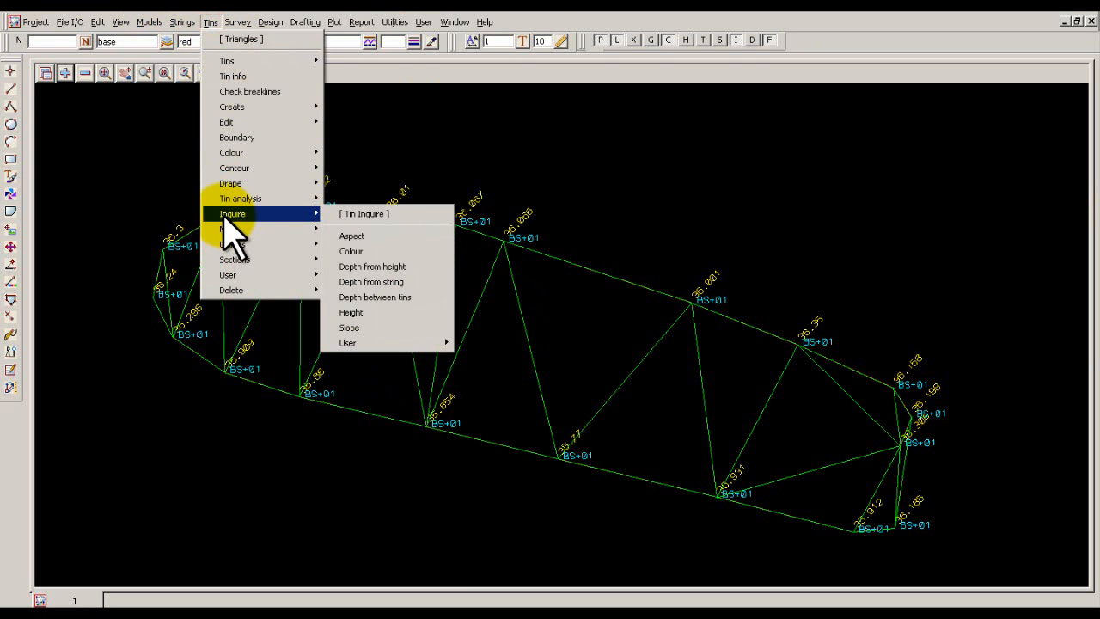
mouse_move(237, 233)
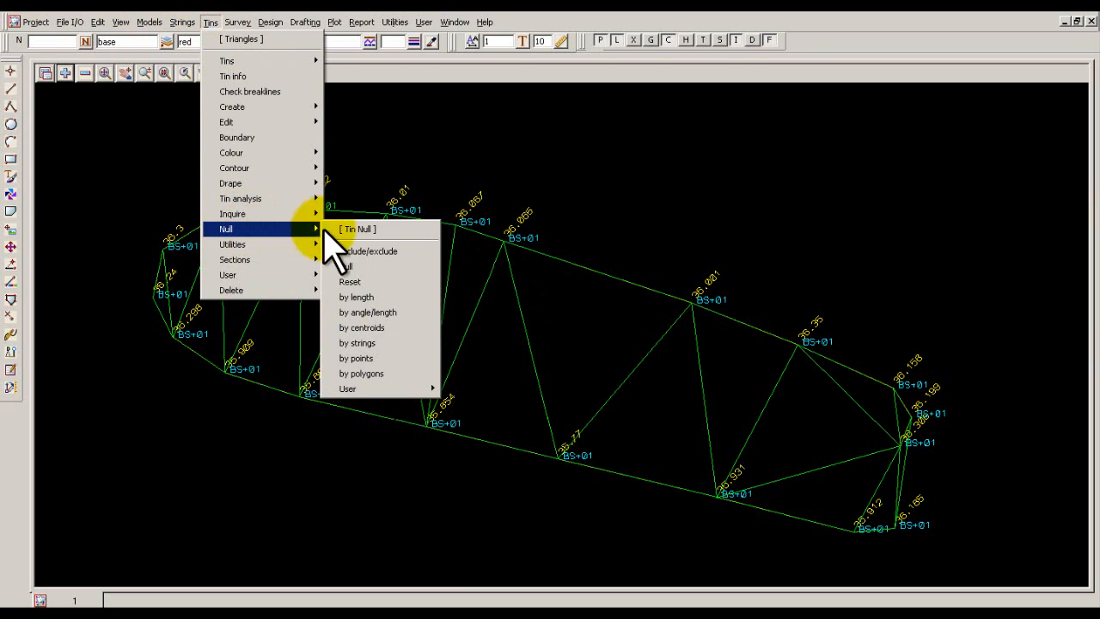
click(359, 344)
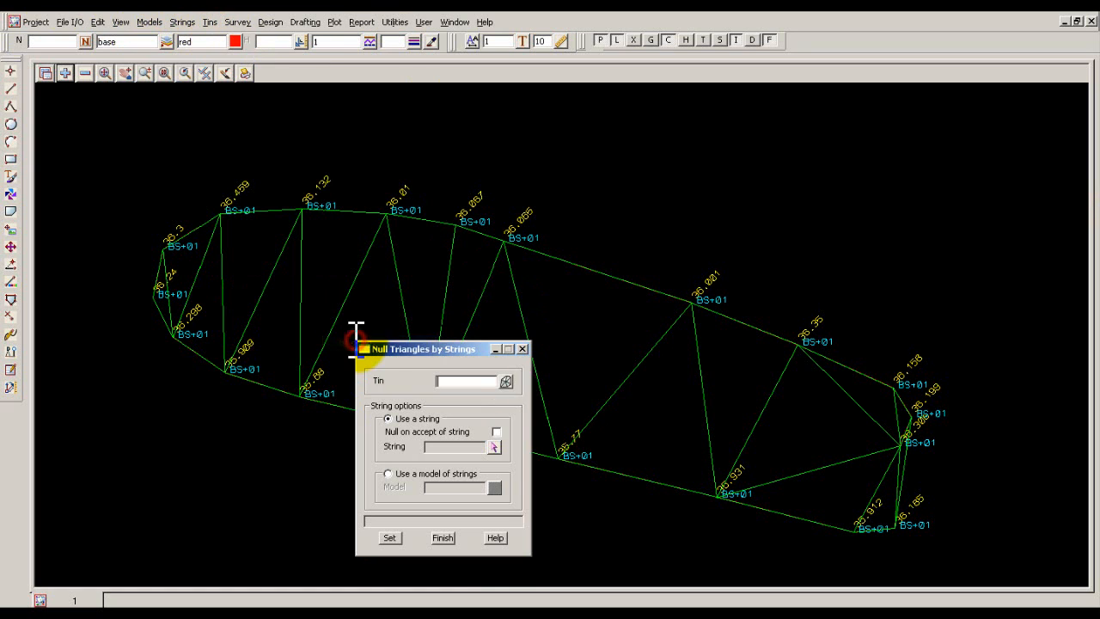
click(507, 379)
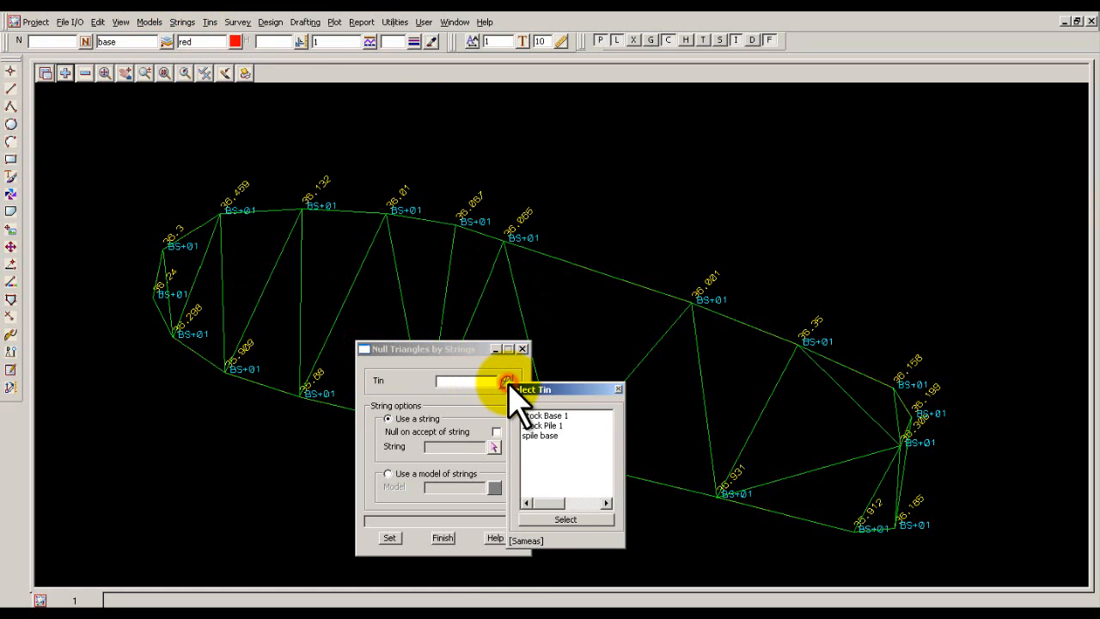
double_click(541, 435)
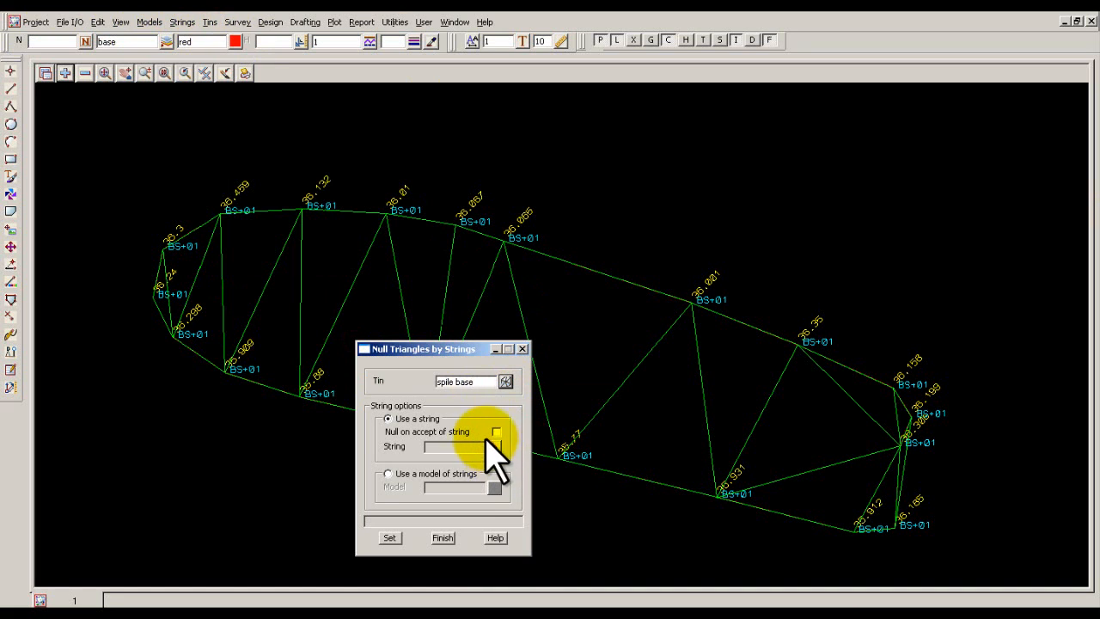
click(496, 431)
click(496, 445)
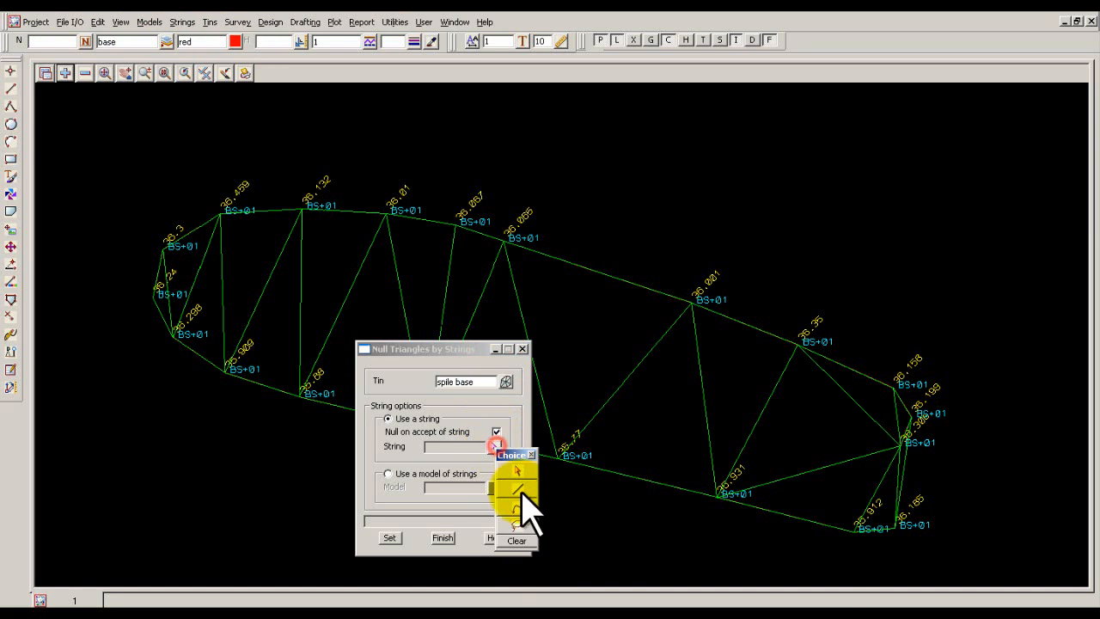
click(519, 490)
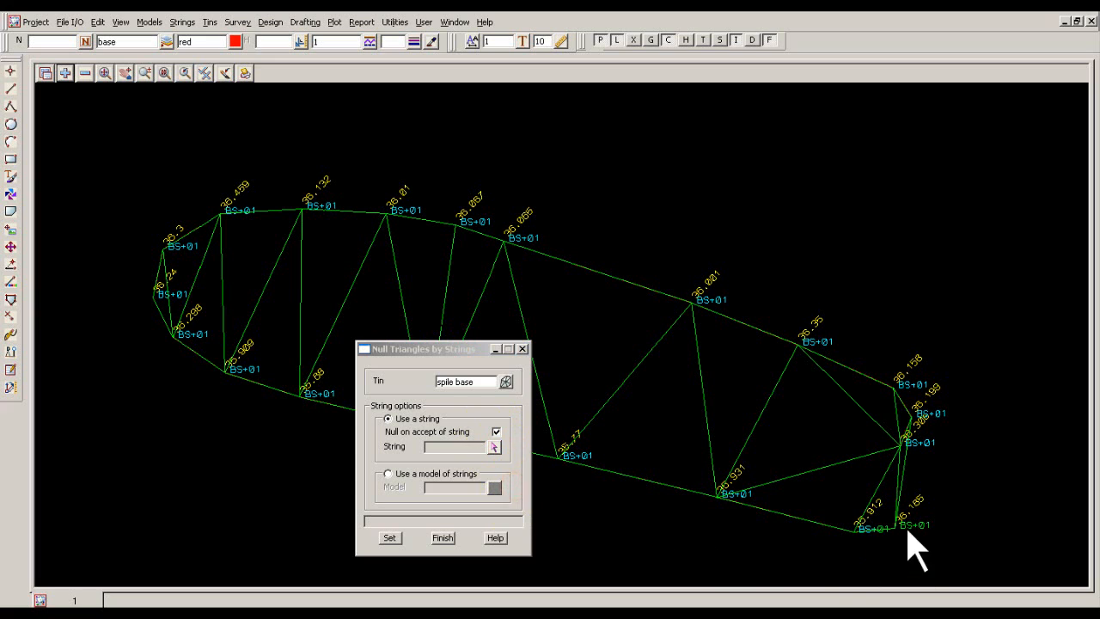
click(903, 448)
middle_click(921, 458)
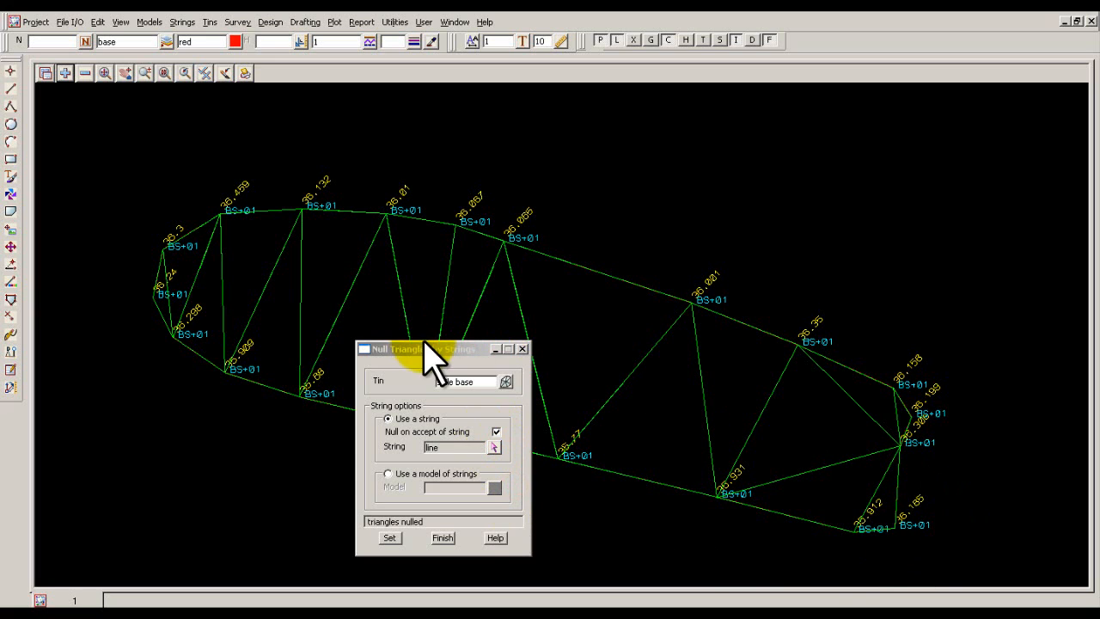
drag(433, 350, 831, 112)
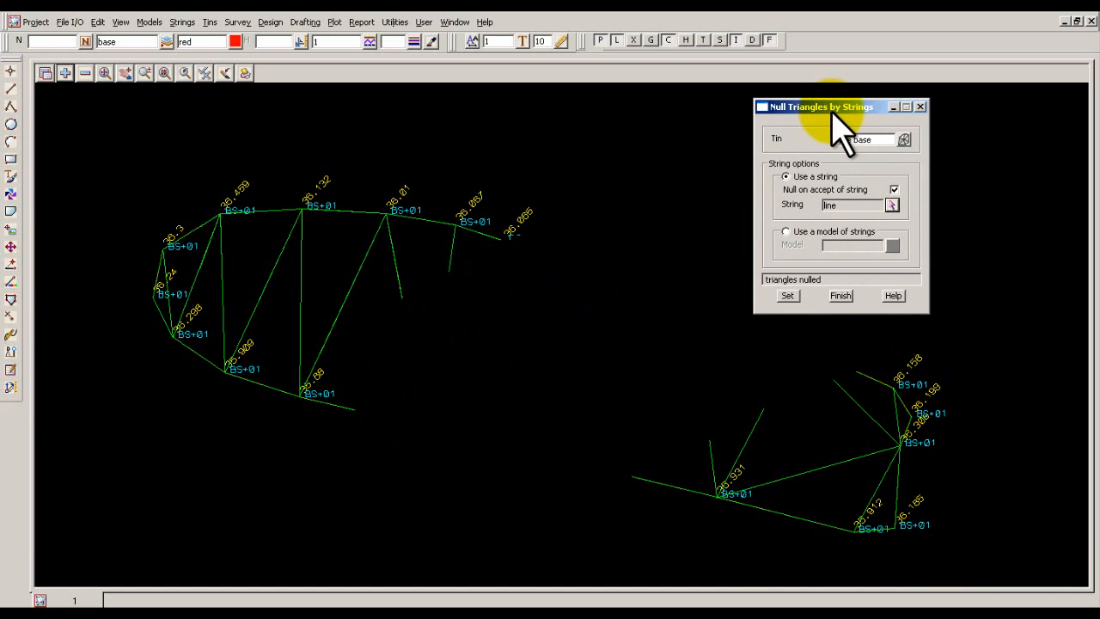
click(841, 295)
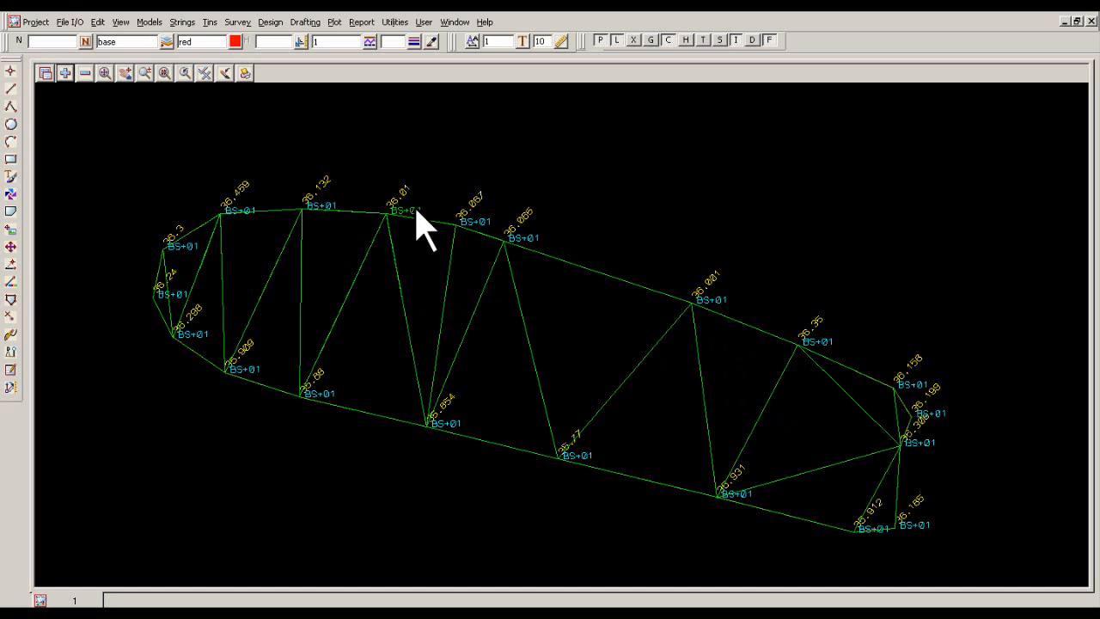
Remove model tin spile base from view 1 and redraw the view.
click(81, 74)
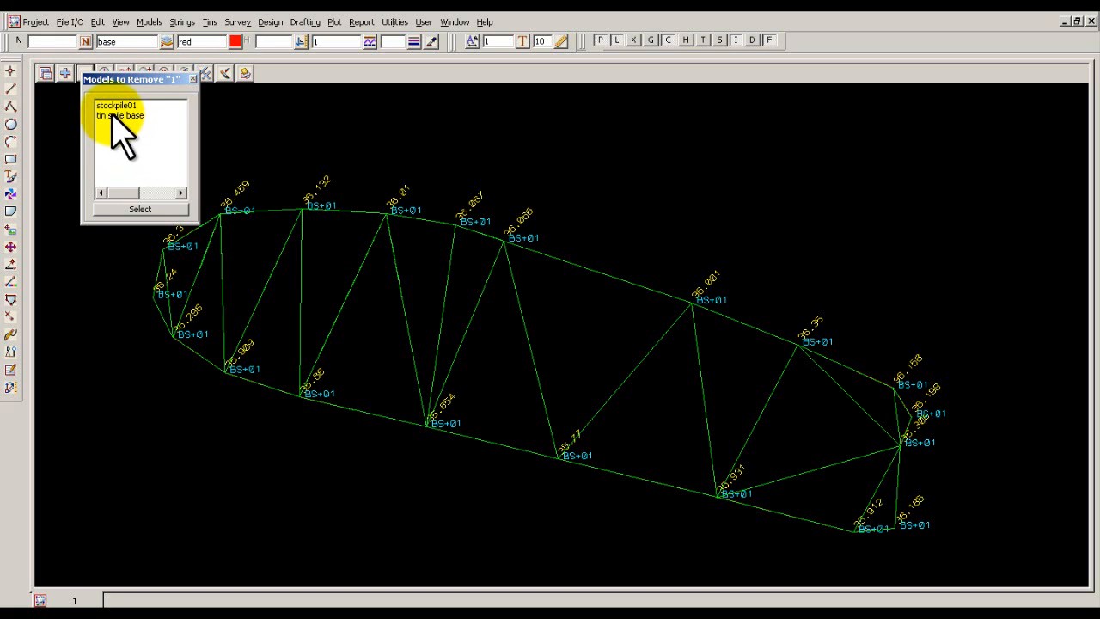
click(113, 116)
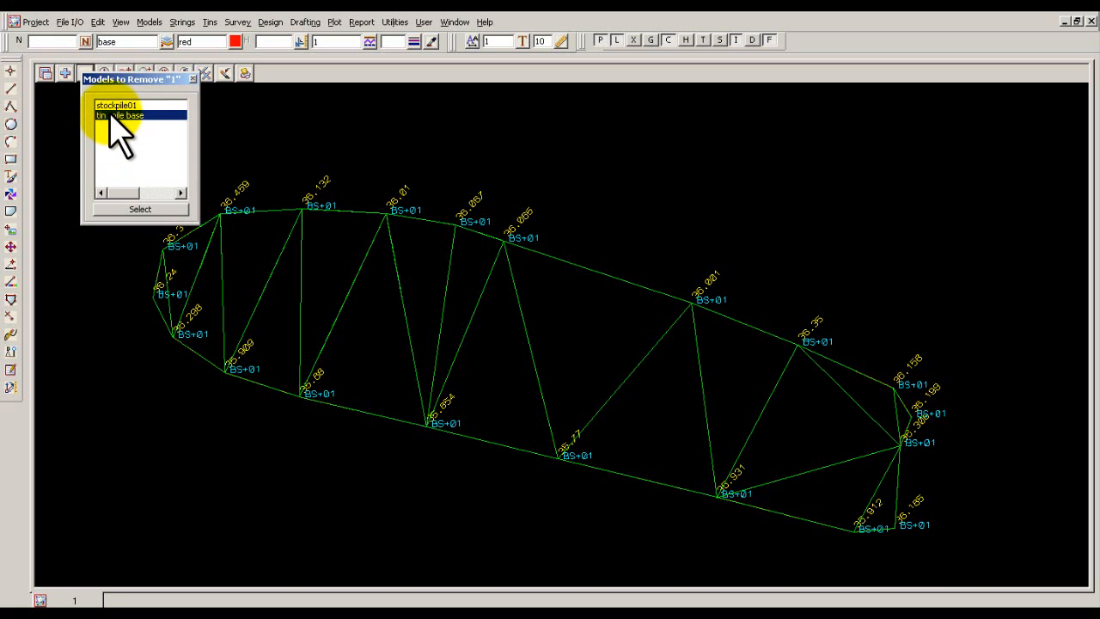
click(620, 179)
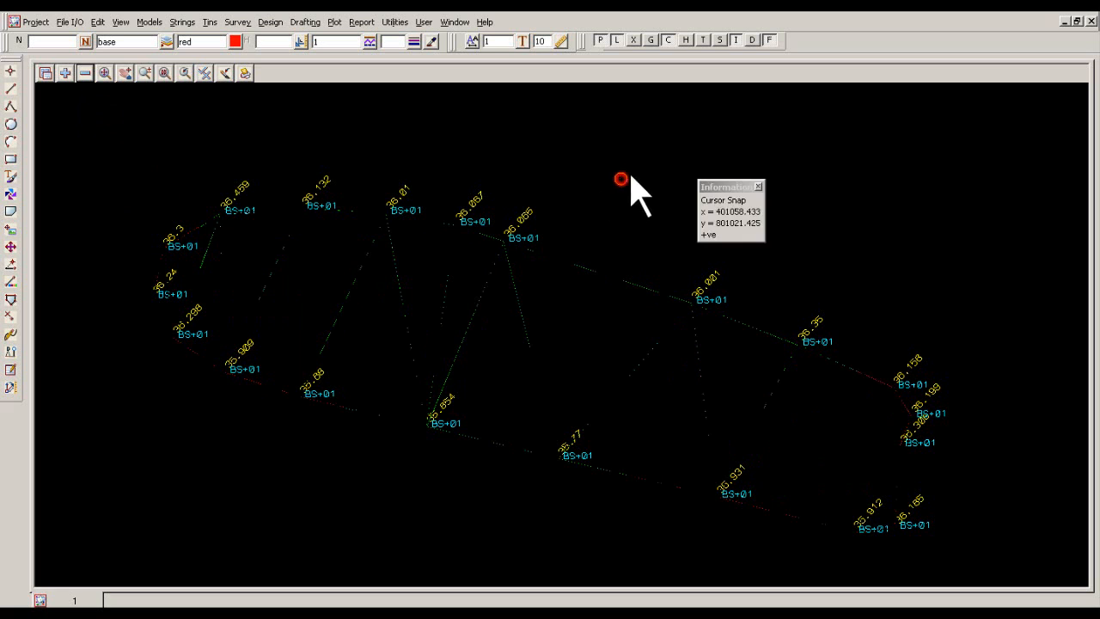
click(223, 72)
Add model spile top to view 1 so it is displayed with the base string.
click(64, 73)
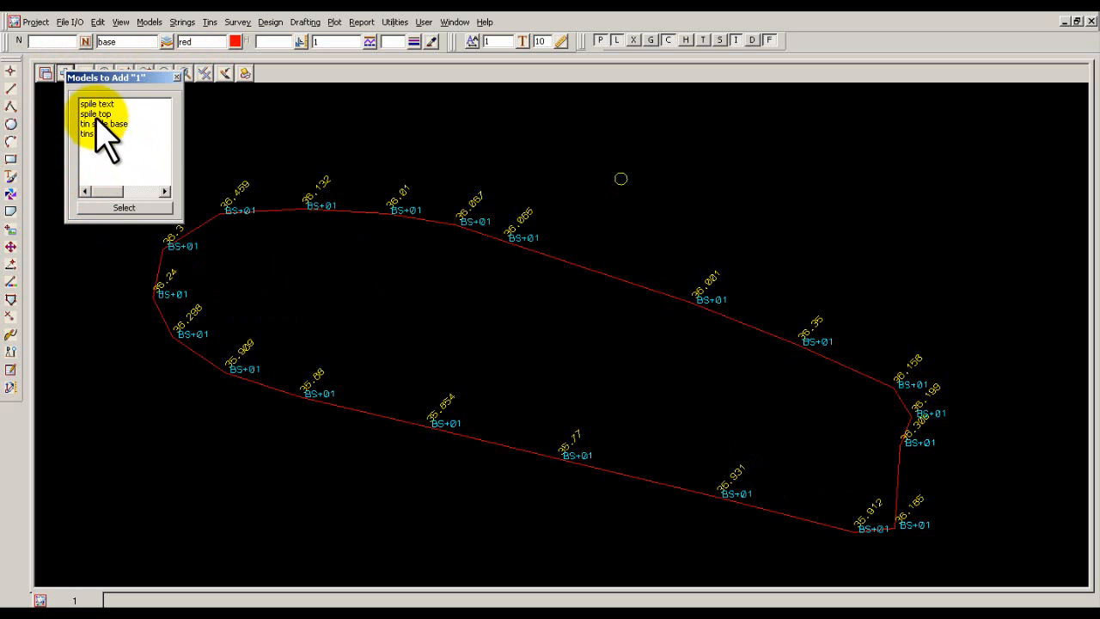
click(93, 114)
click(124, 207)
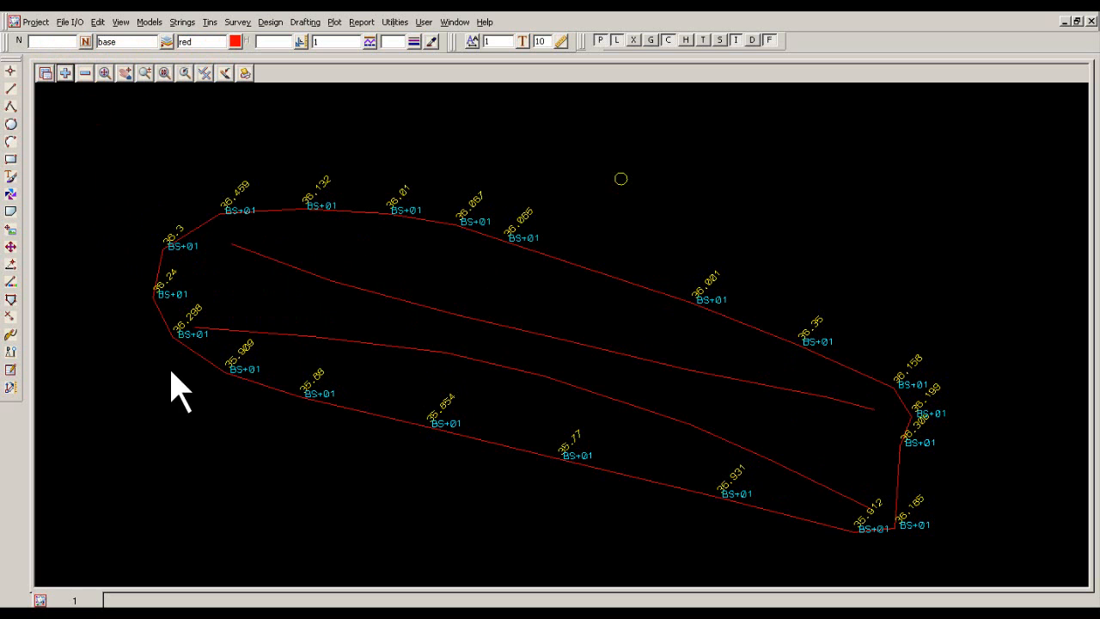
scroll(274, 340, up, 2)
scroll(274, 339, down, 2)
Display the Z values of model spile top in view 1 and redraw the view.
click(184, 73)
click(203, 73)
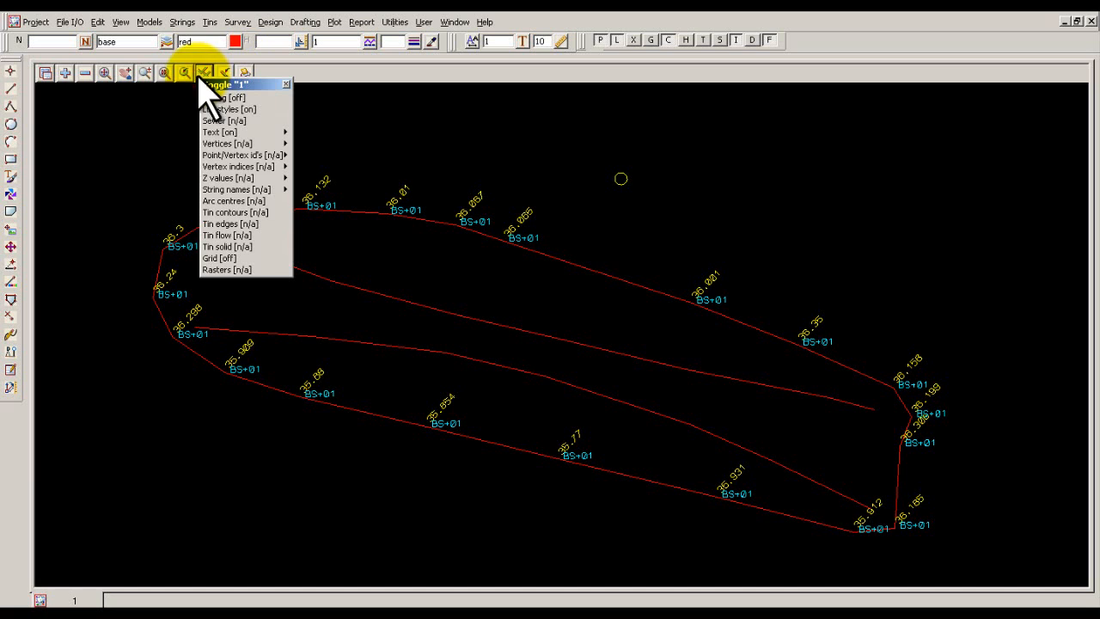
click(249, 178)
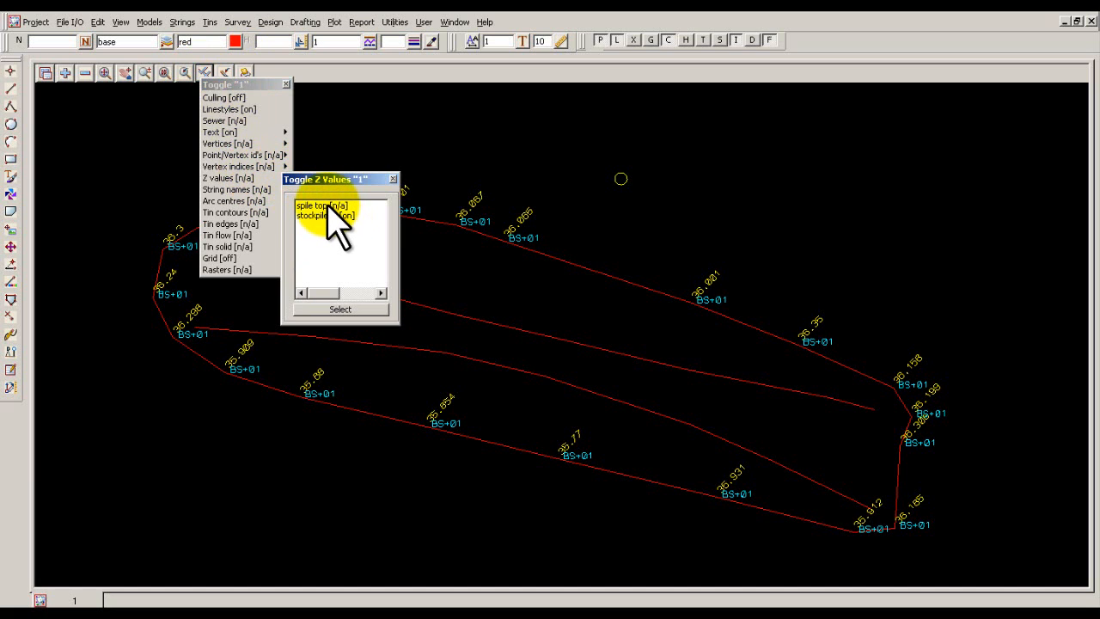
double_click(327, 206)
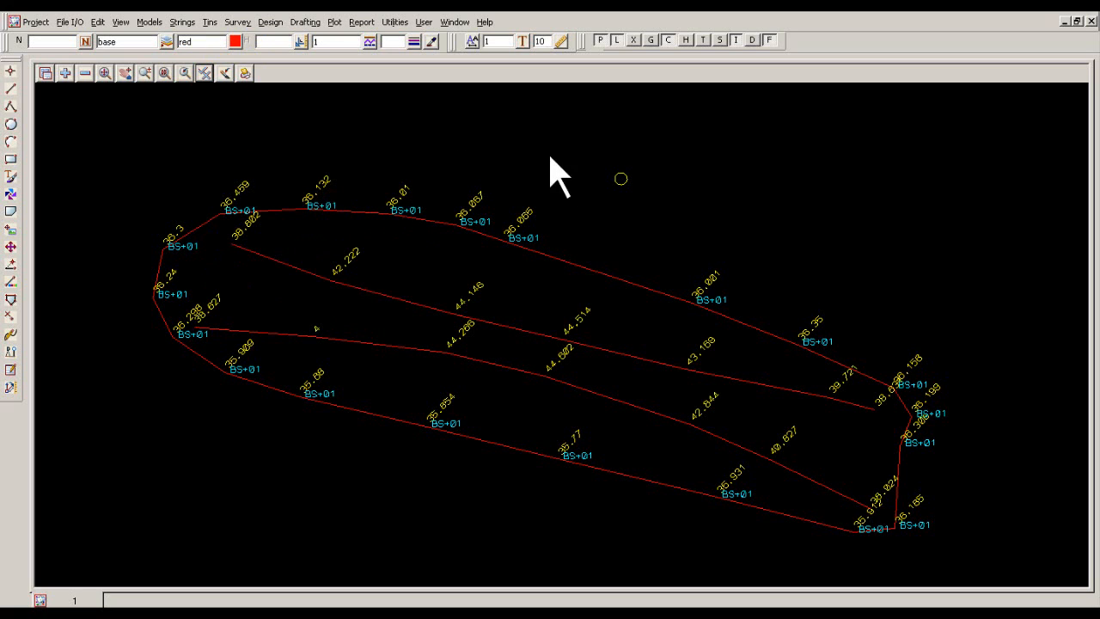
click(205, 72)
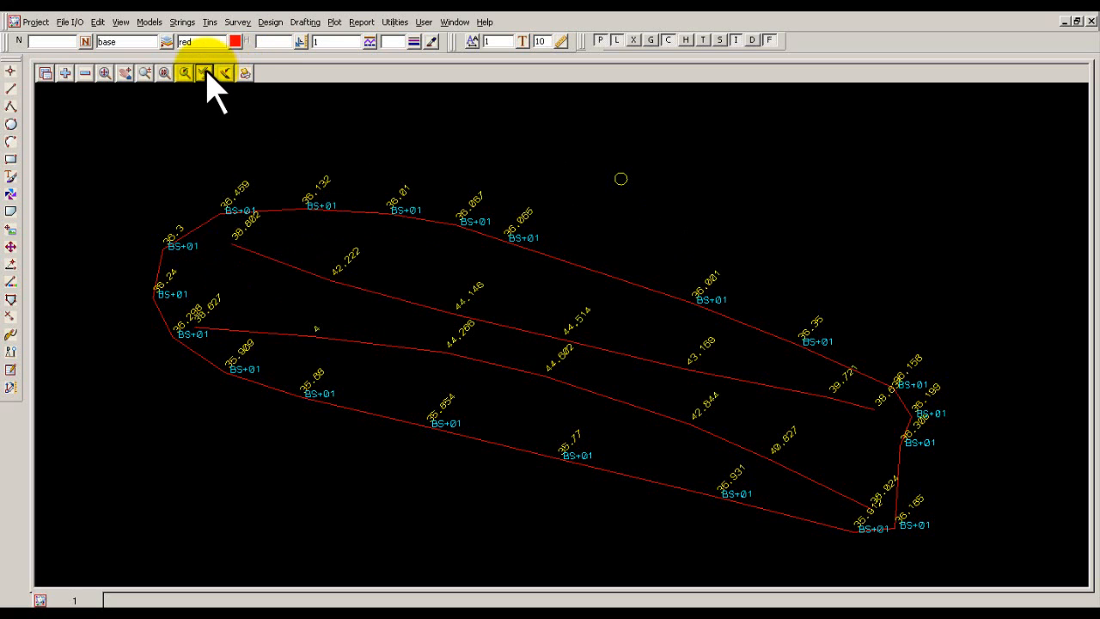
click(225, 74)
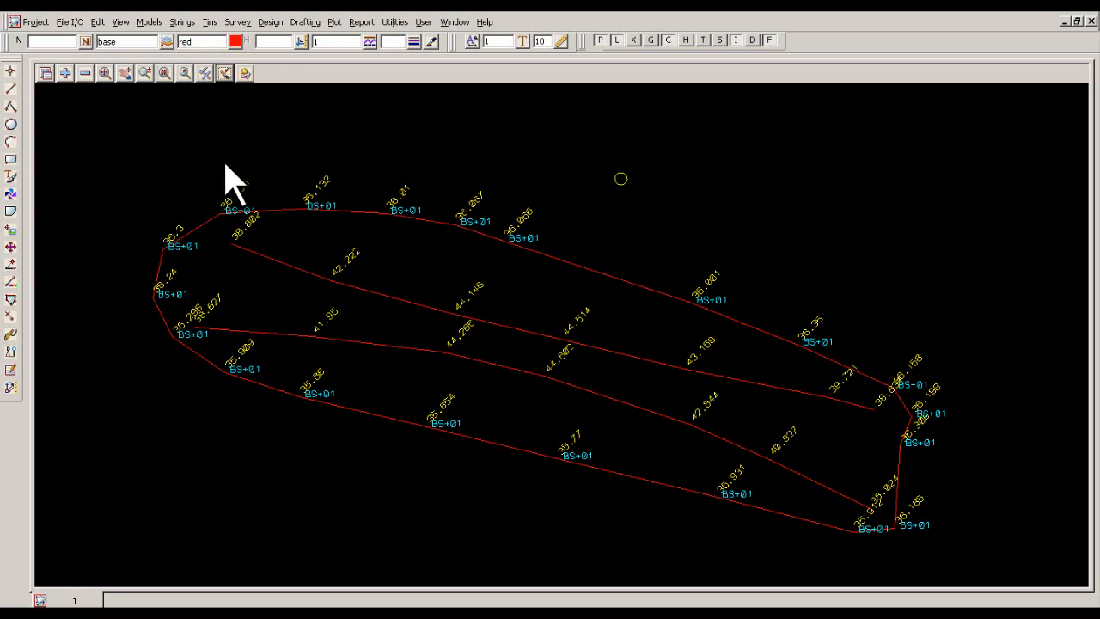
Display the string names of model spile top in view 1.
click(184, 73)
click(205, 73)
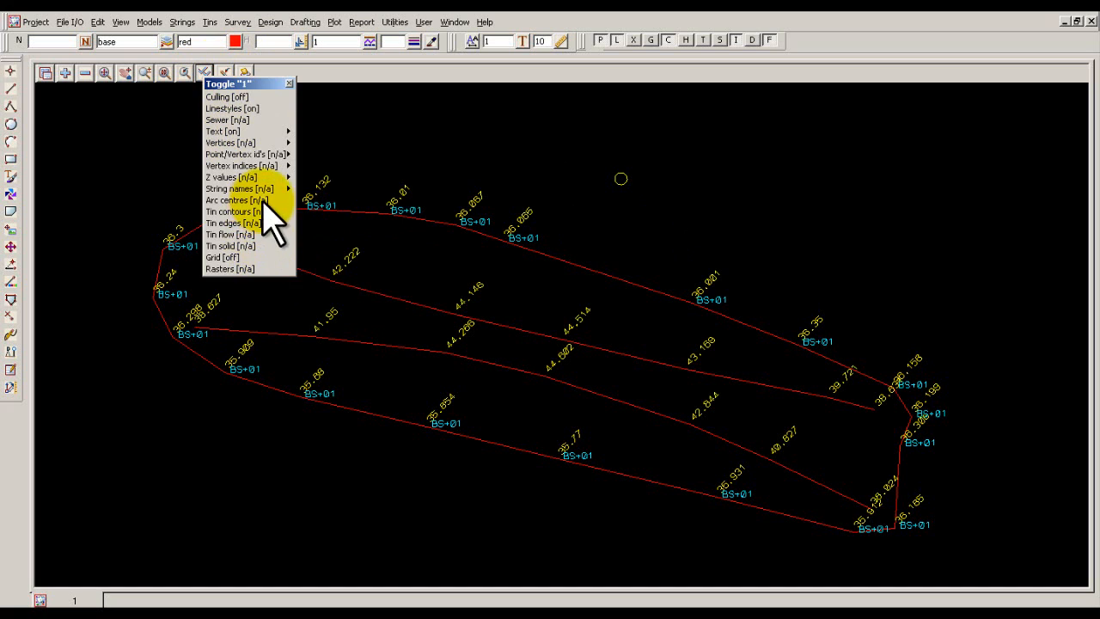
click(287, 189)
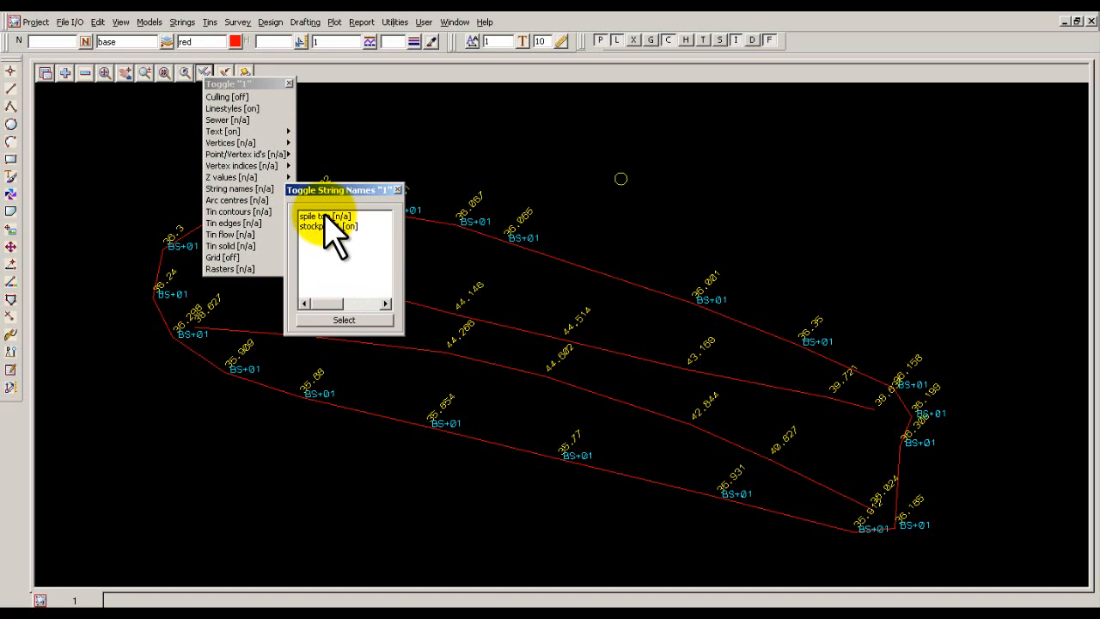
double_click(325, 216)
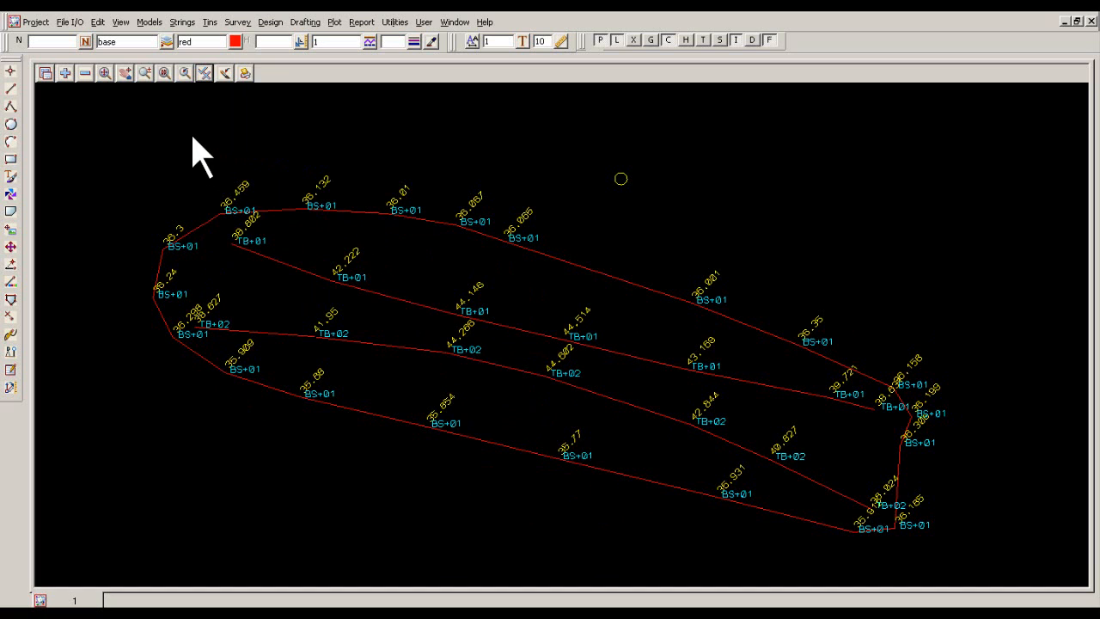
Triangulate all data in view 1 into a new green tin named stockpile all.
click(216, 25)
click(238, 106)
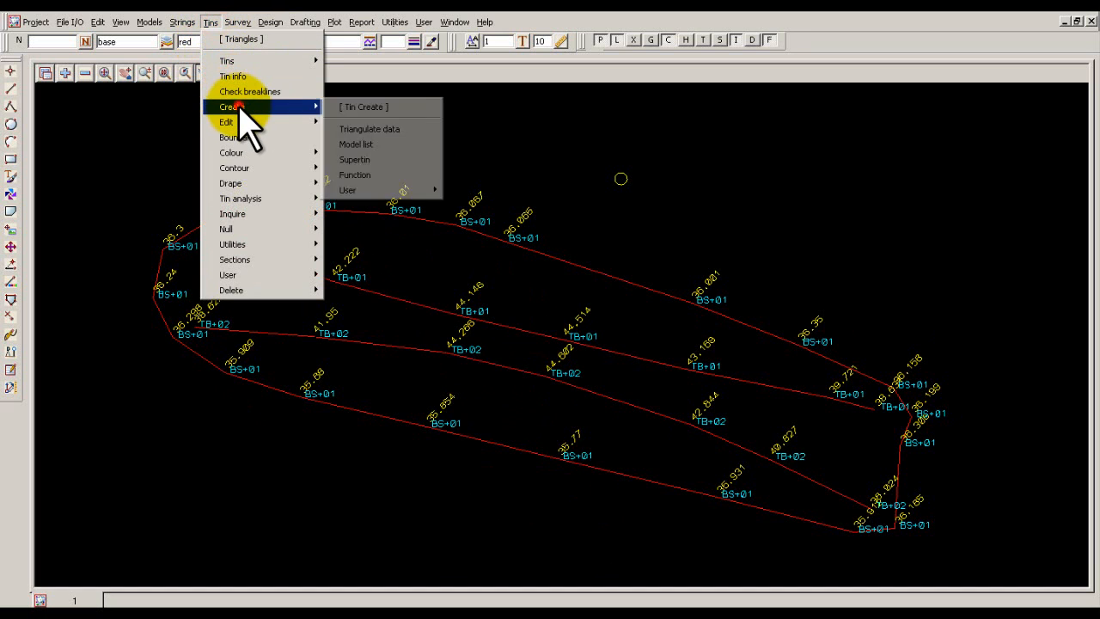
click(375, 129)
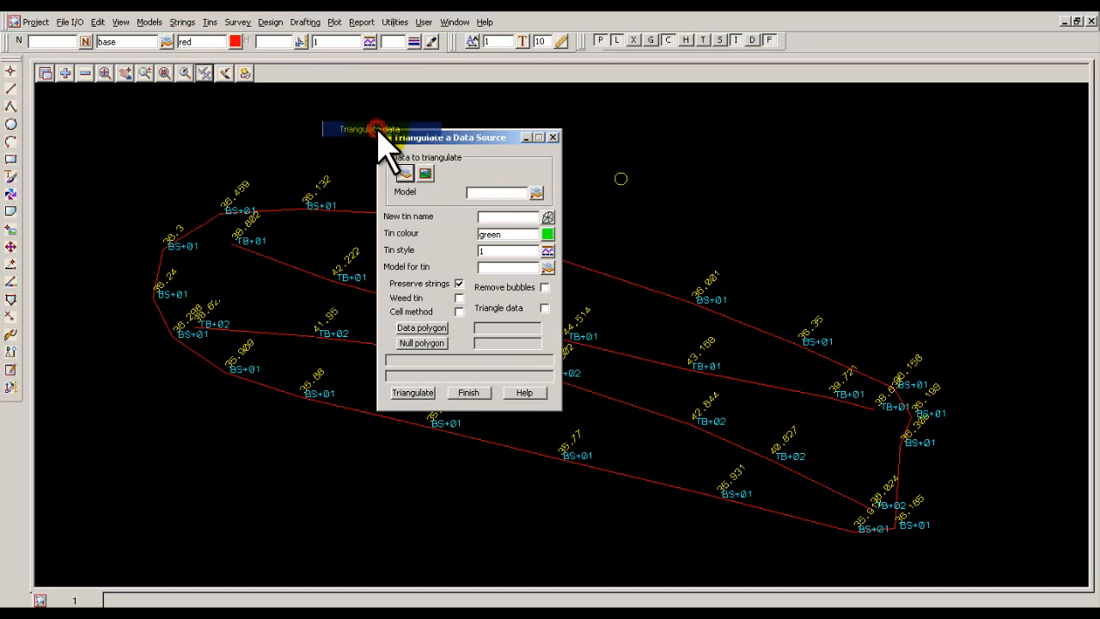
click(426, 173)
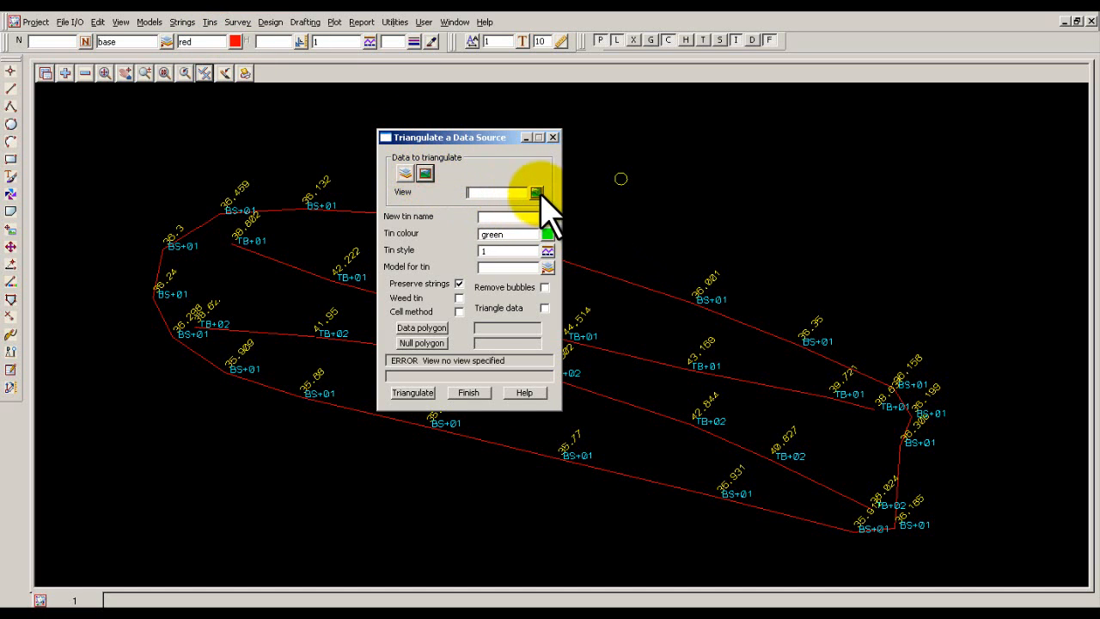
click(536, 193)
click(548, 214)
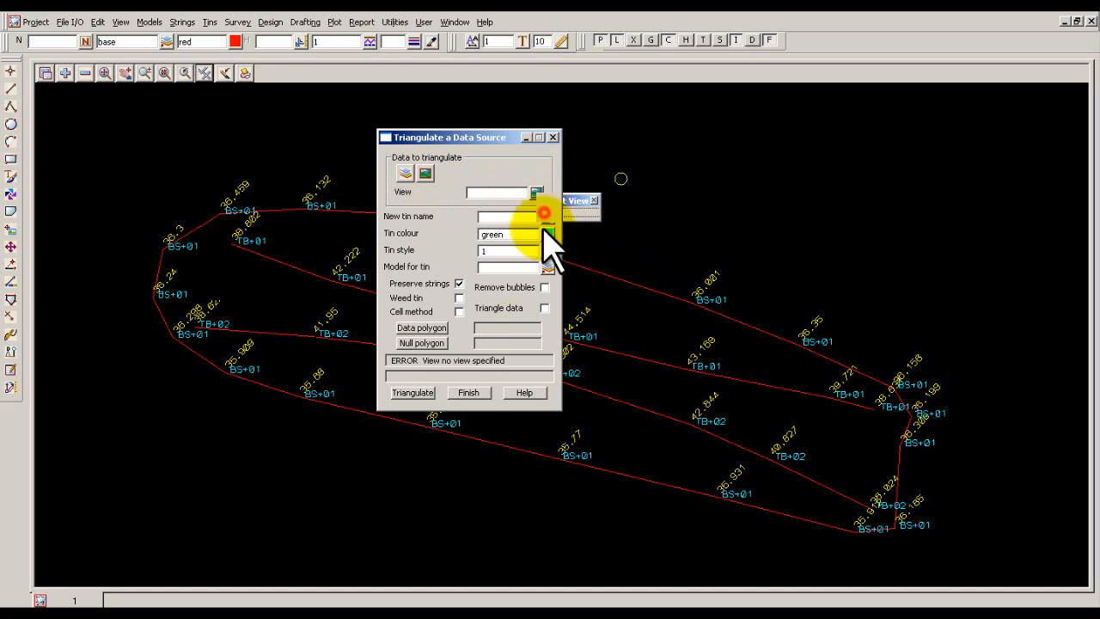
click(486, 215)
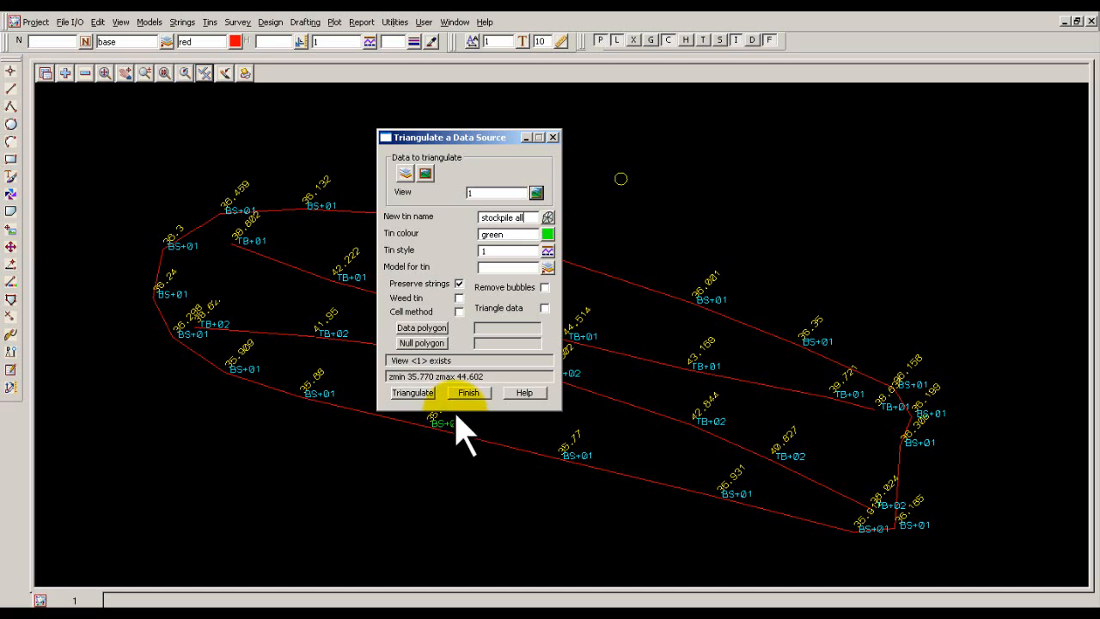
click(414, 392)
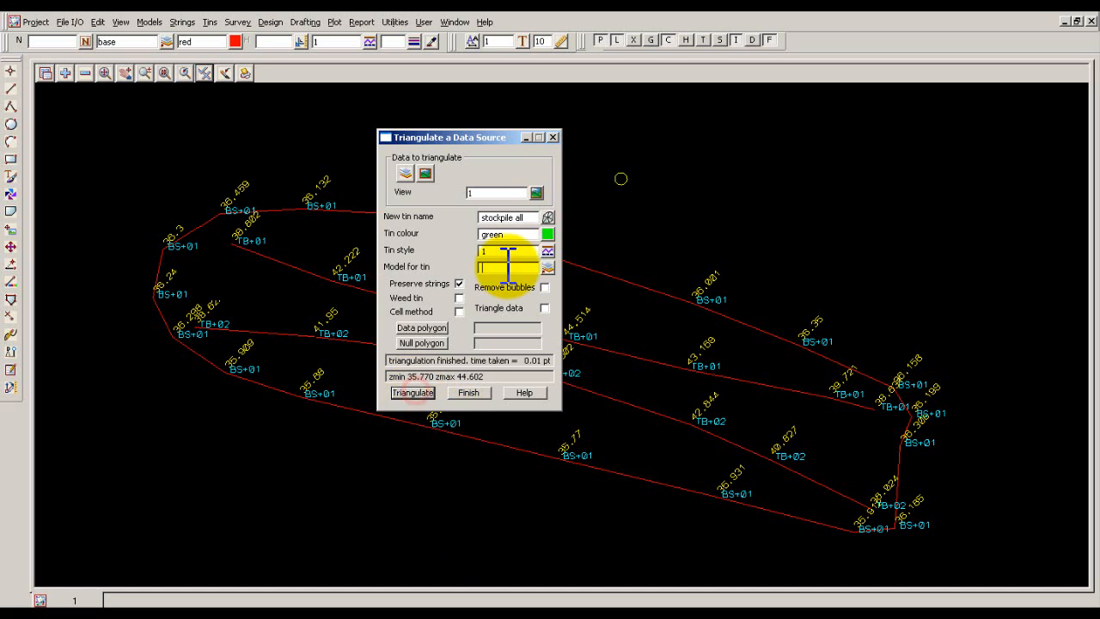
Add model tin stockpile all to view 1 and close the triangulation dialog.
click(64, 73)
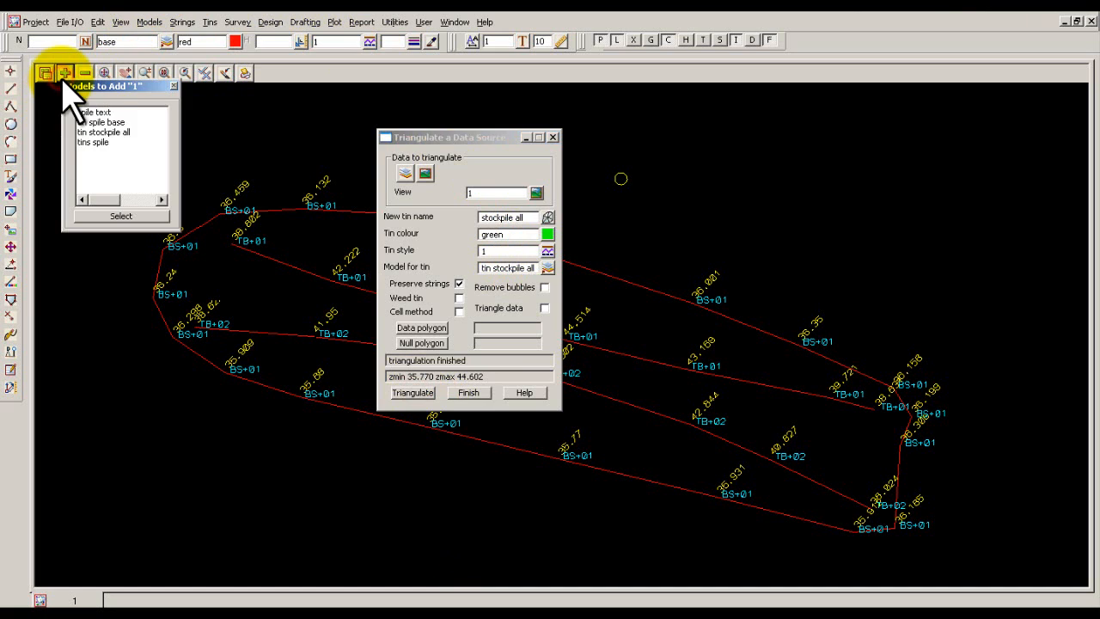
double_click(106, 133)
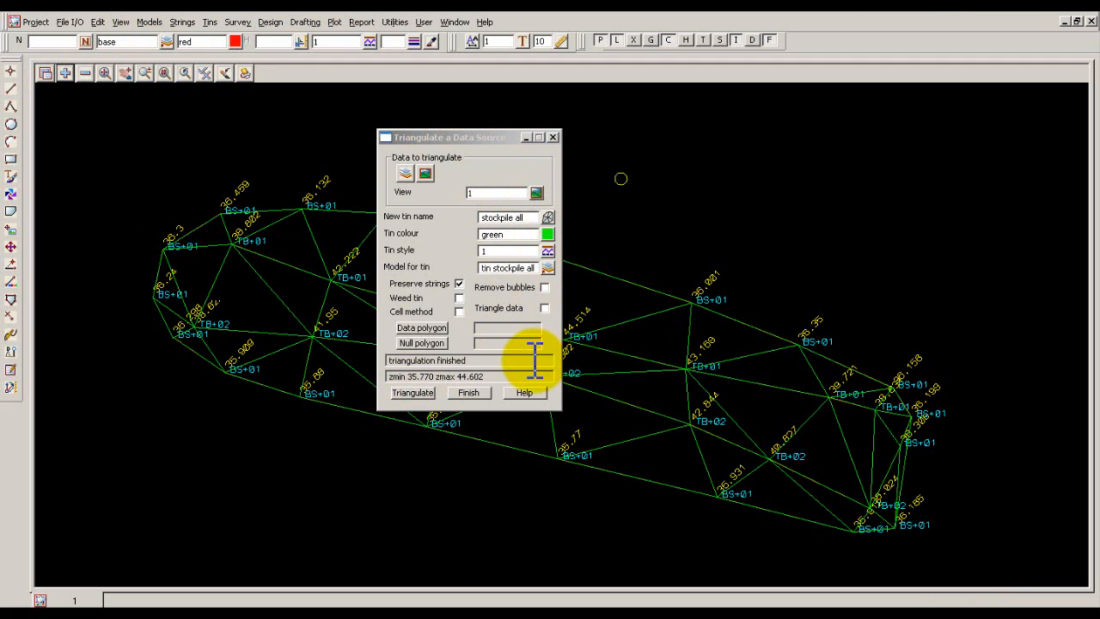
click(554, 138)
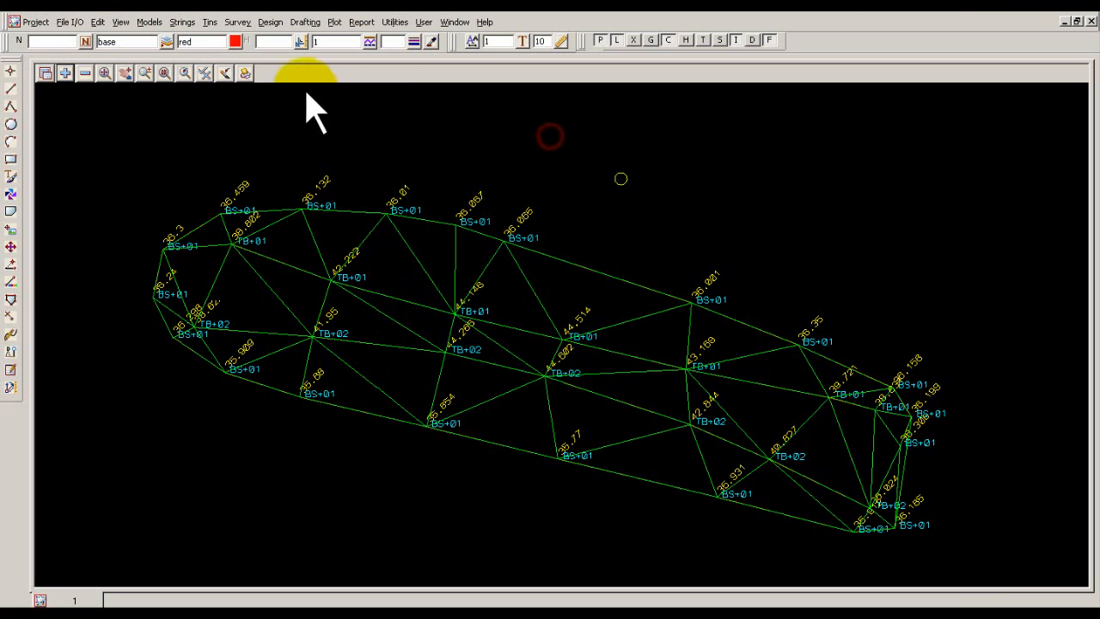
Null the triangles of tin stockpile all outside the base string's eastern edge by a line, with nulling on accept of string enabled.
click(210, 23)
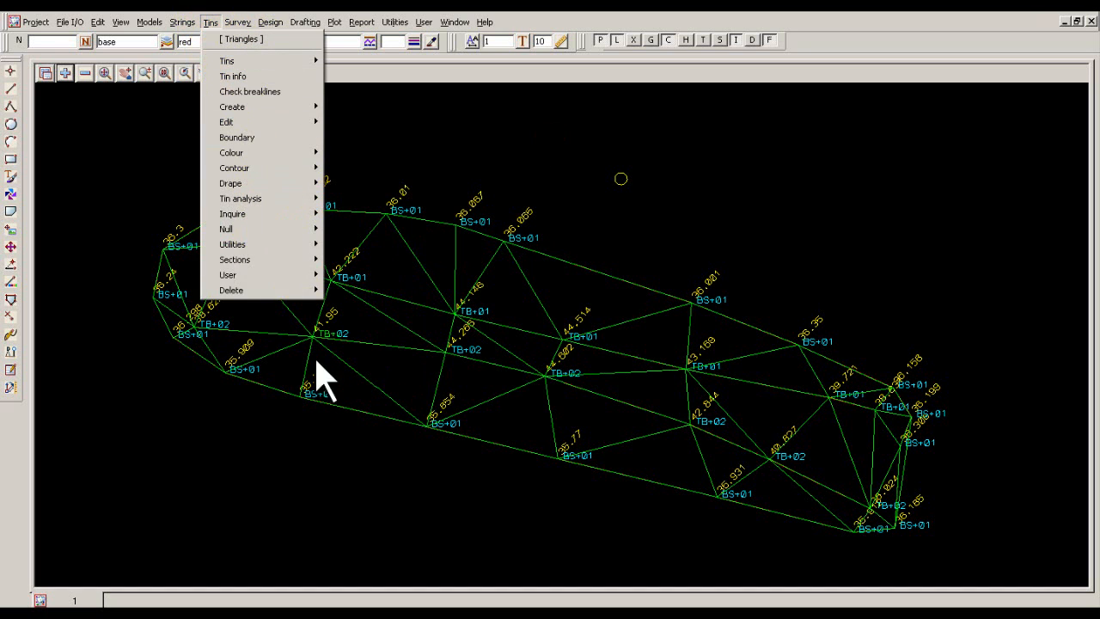
mouse_move(266, 230)
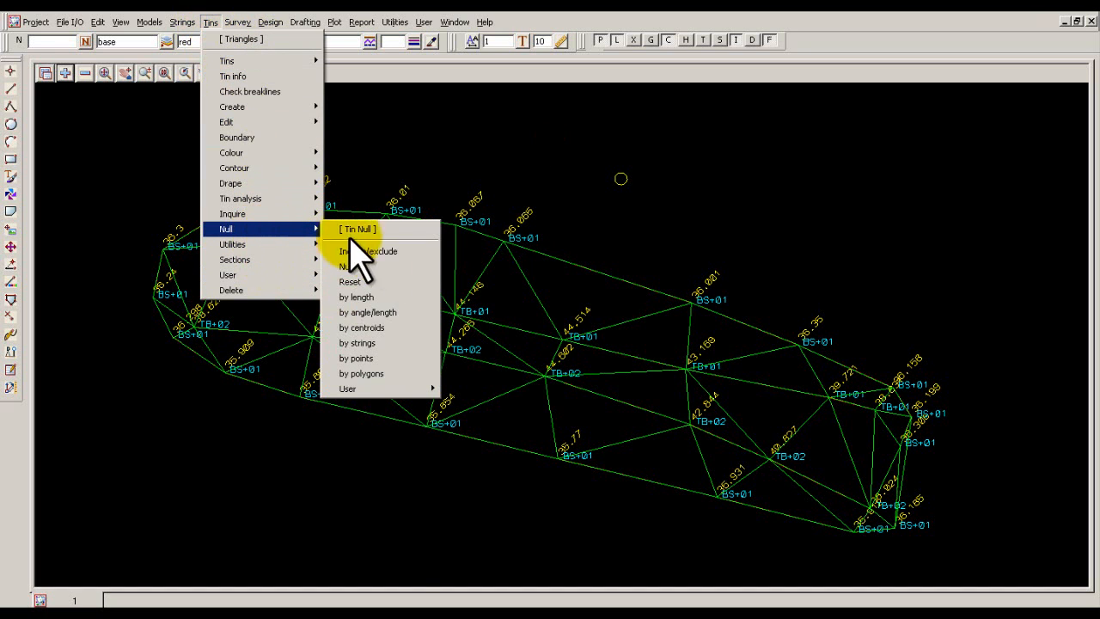
click(383, 343)
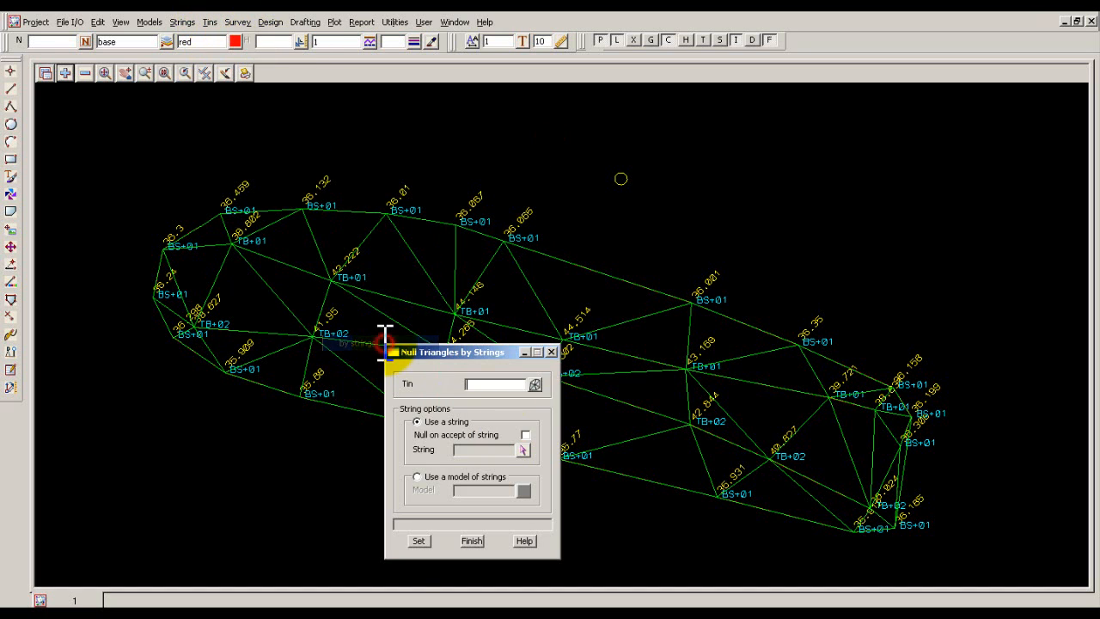
click(535, 385)
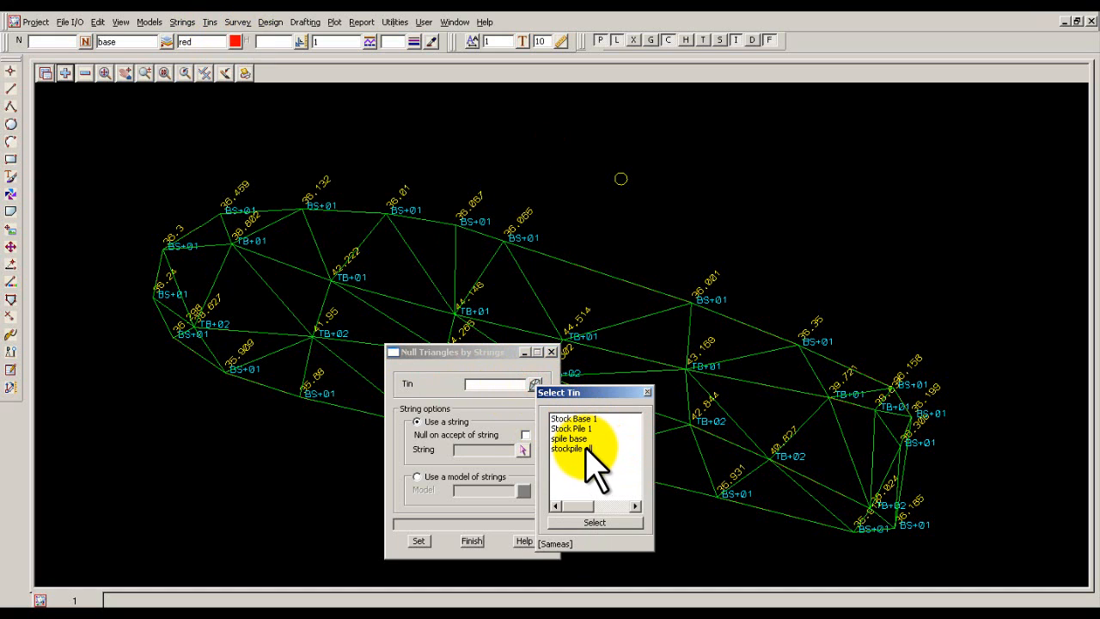
click(585, 449)
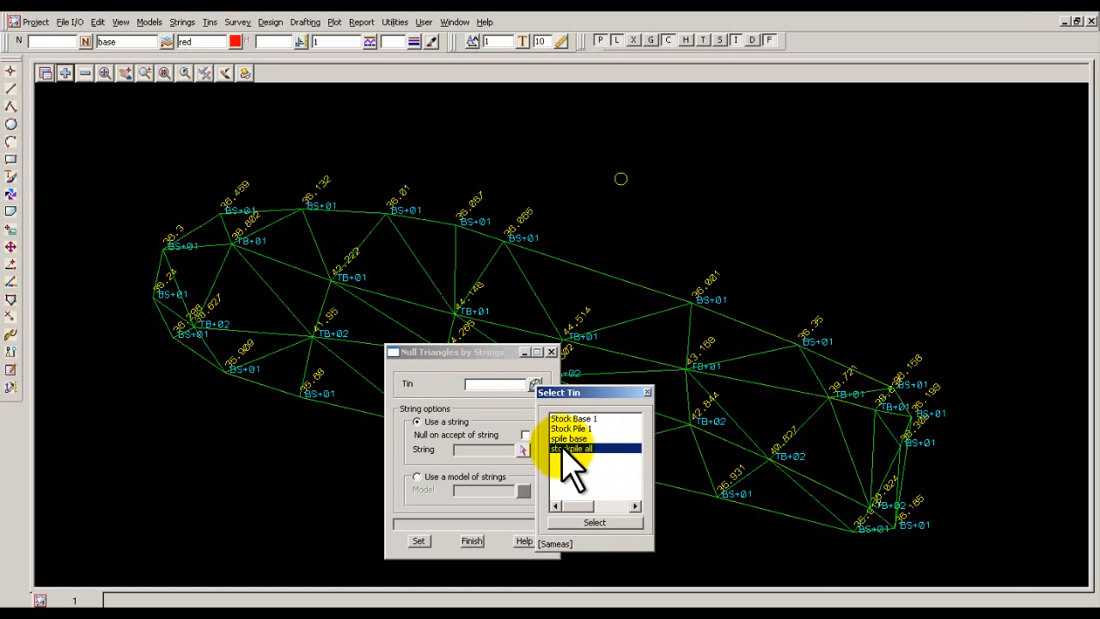
click(595, 521)
click(525, 435)
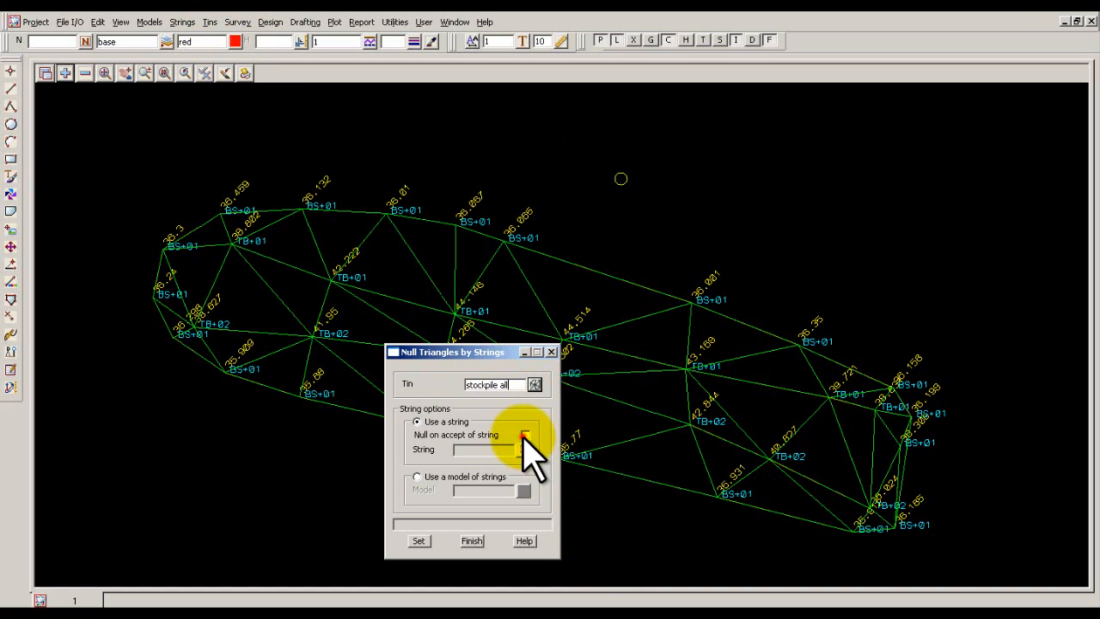
click(522, 450)
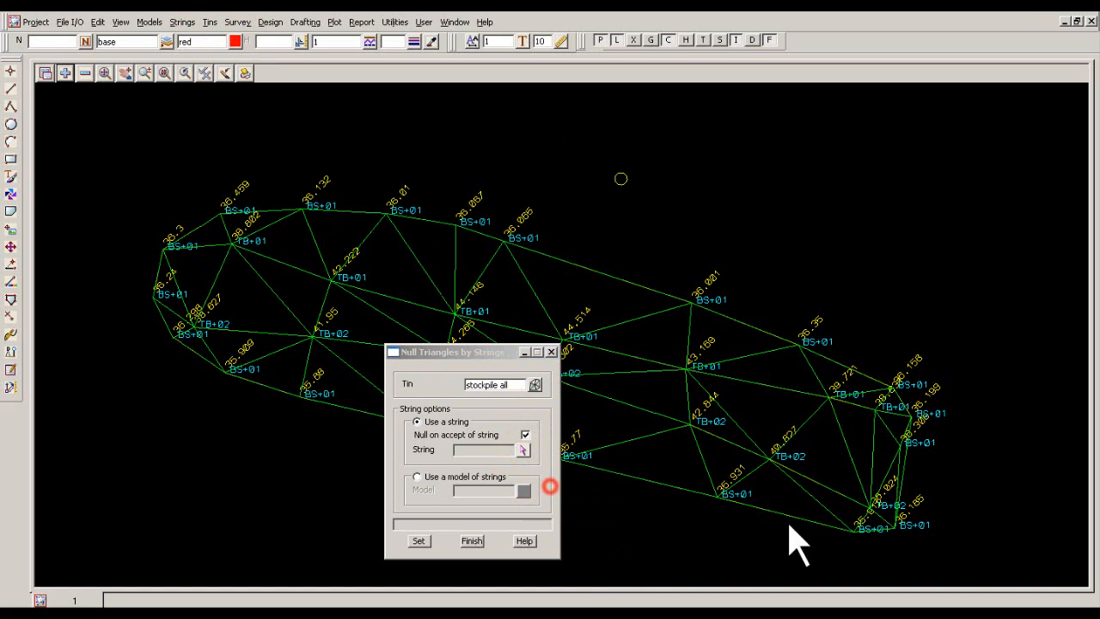
click(906, 453)
click(471, 541)
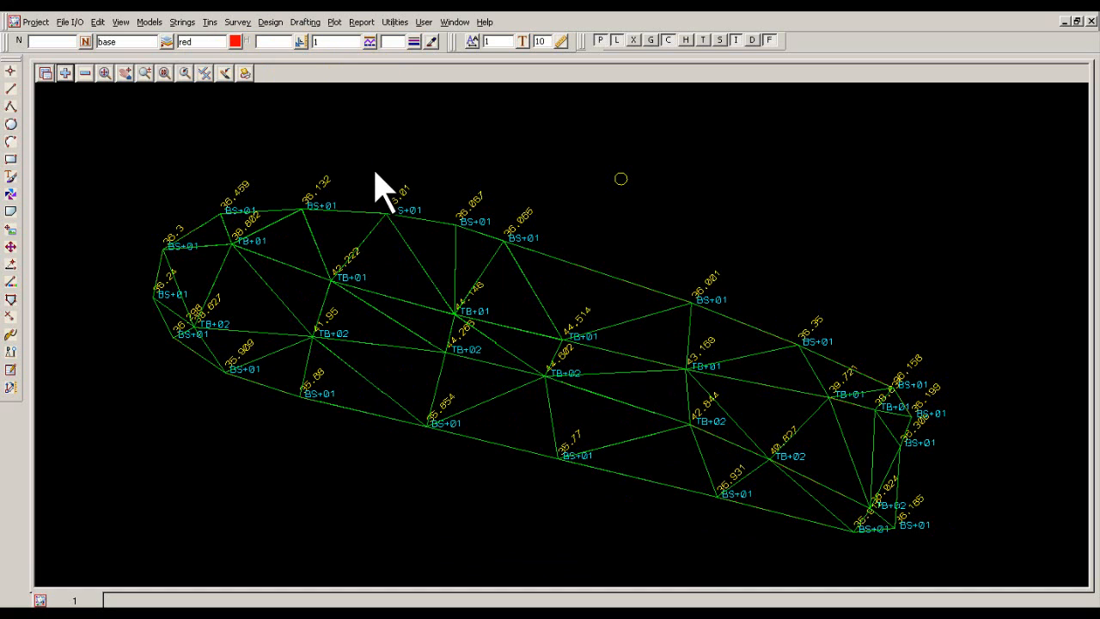
Calculate the exact tin-to-tin volume with spile base as the original tin and stockpile all as the new tin.
click(270, 21)
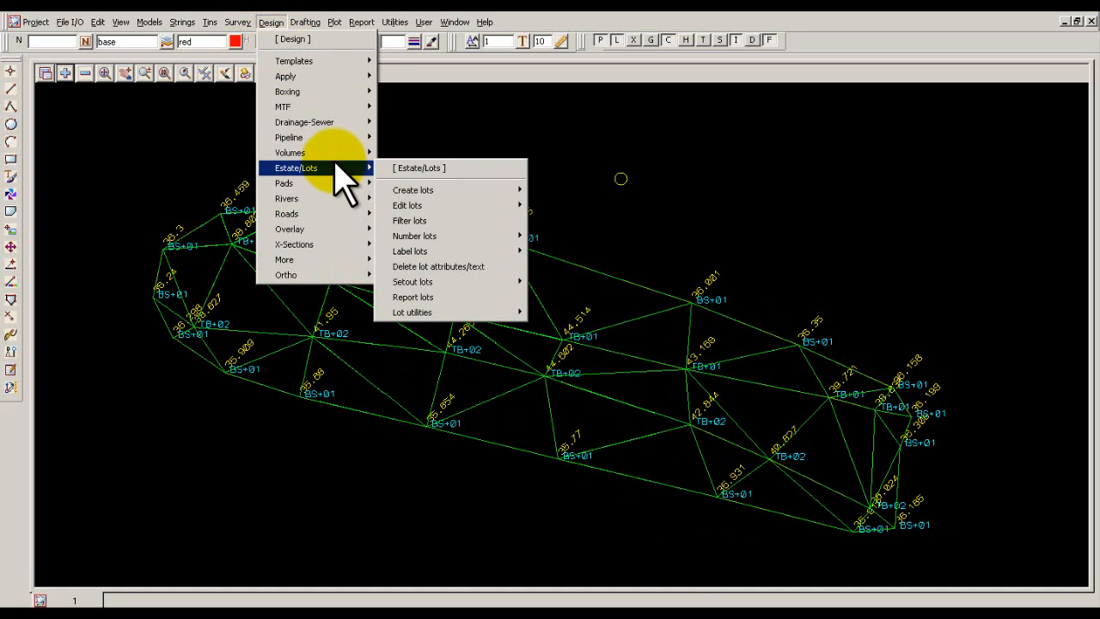
mouse_move(334, 159)
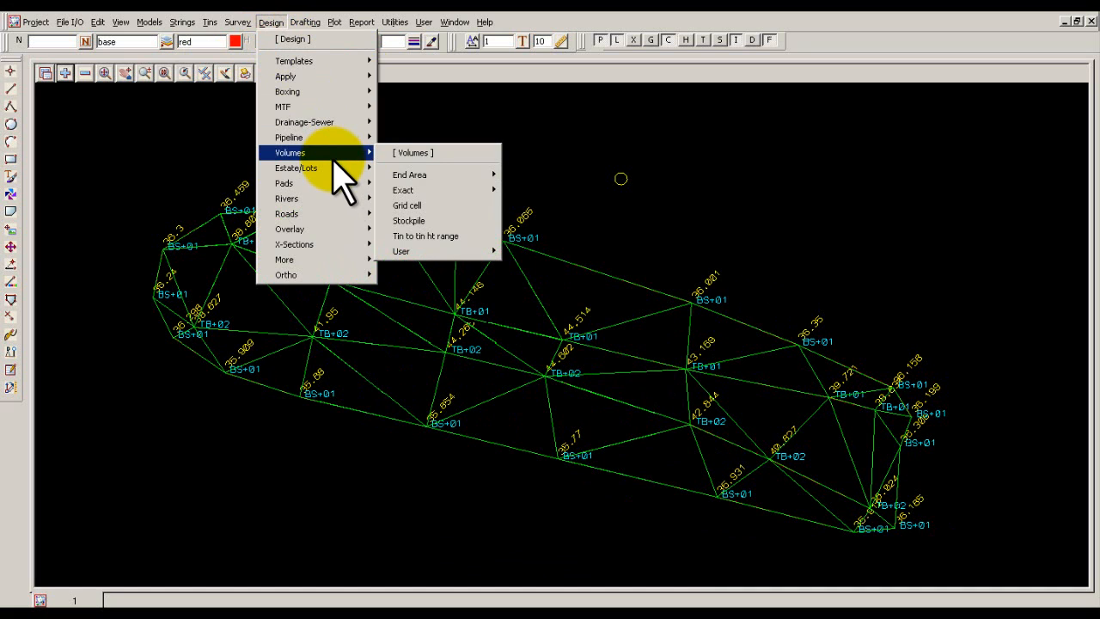
mouse_move(440, 191)
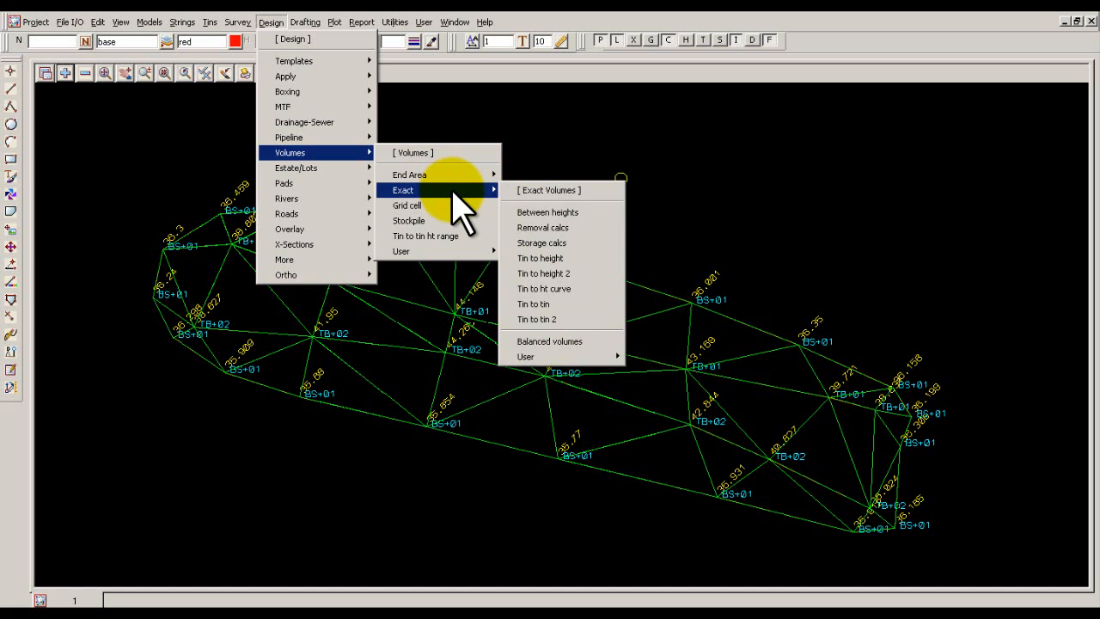
click(557, 306)
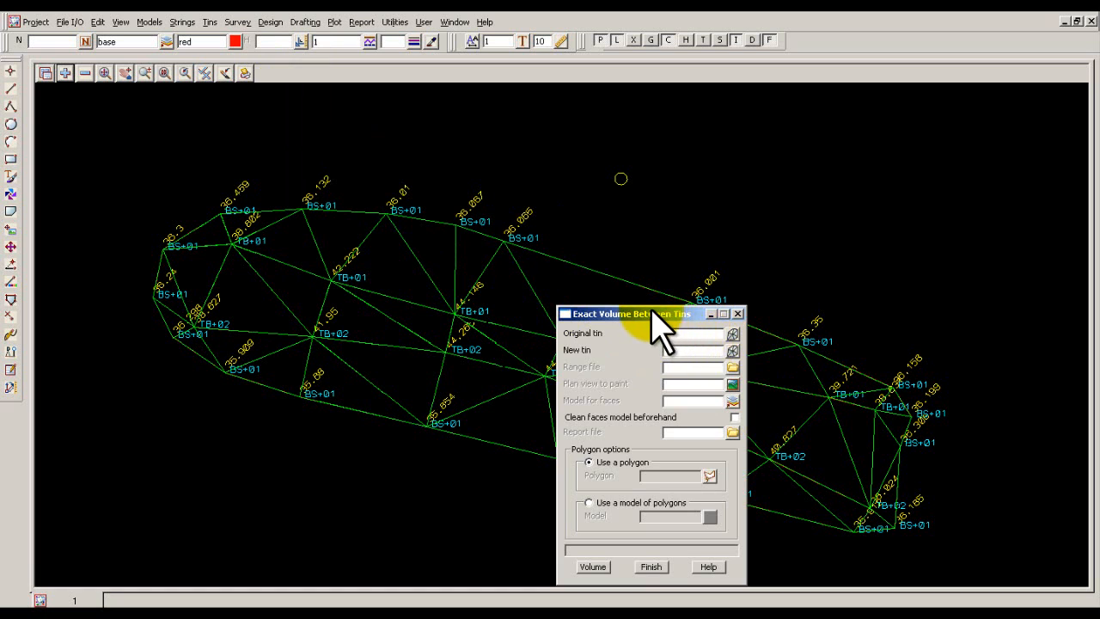
drag(651, 308, 486, 153)
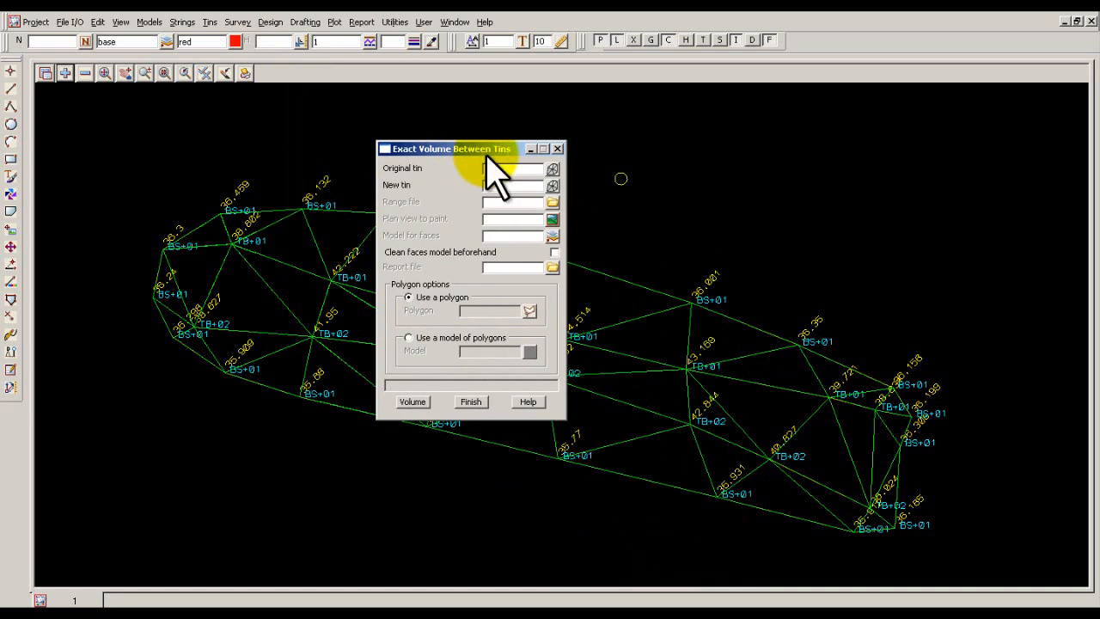
click(555, 169)
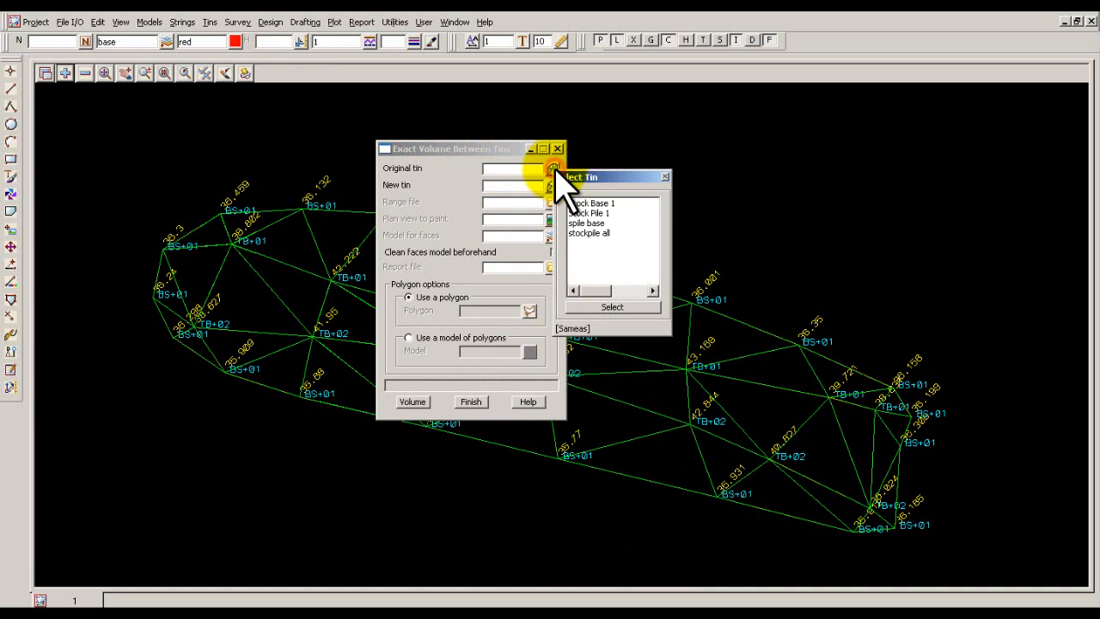
double_click(592, 223)
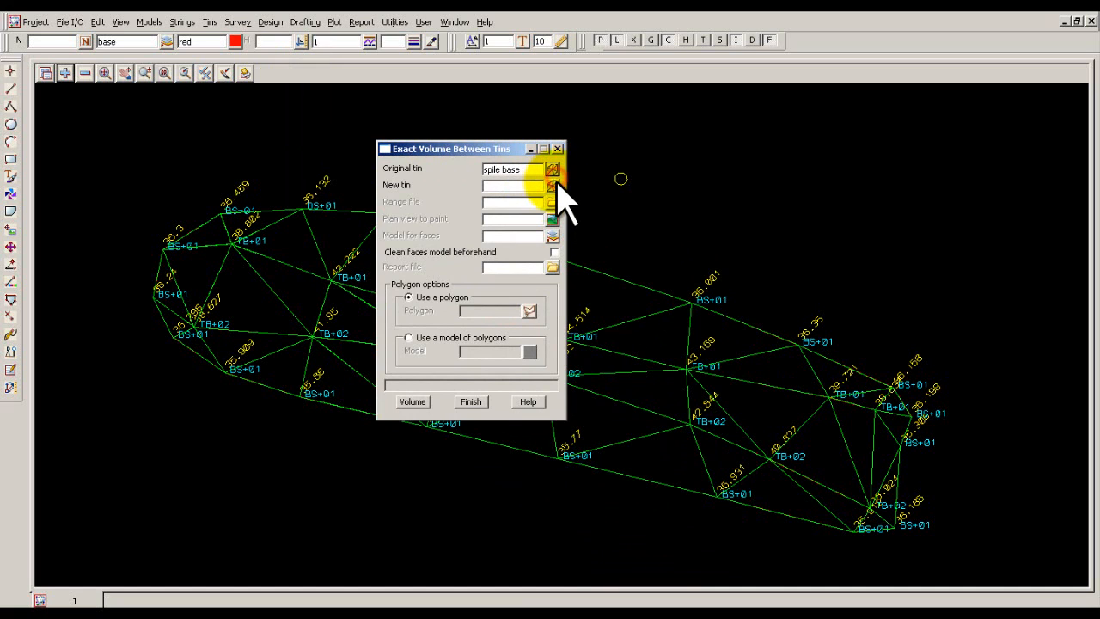
click(553, 186)
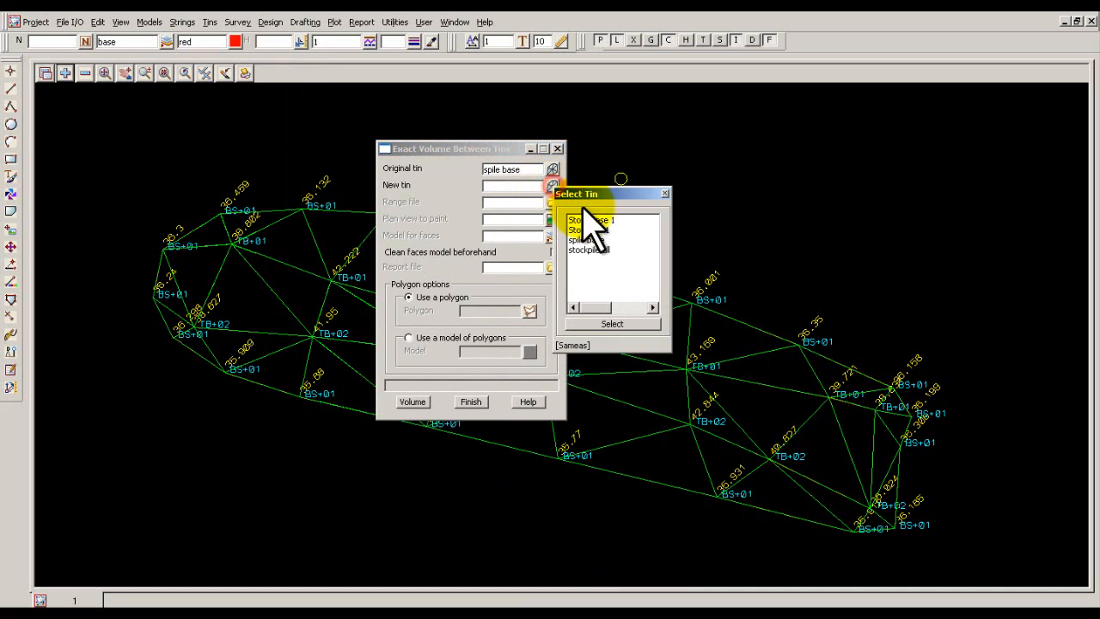
double_click(593, 250)
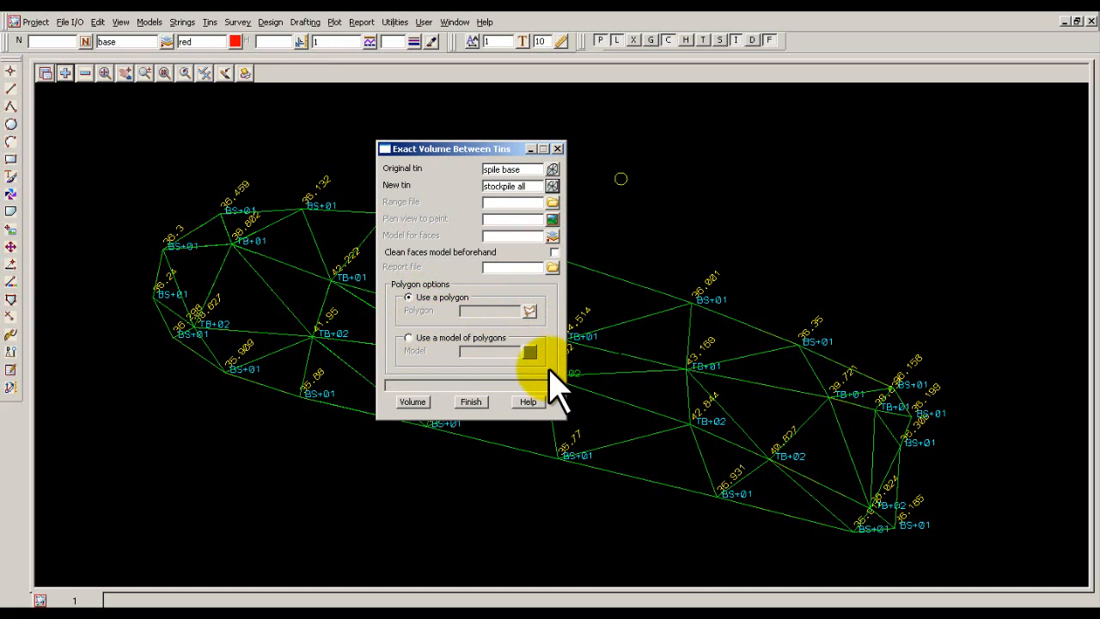
click(421, 404)
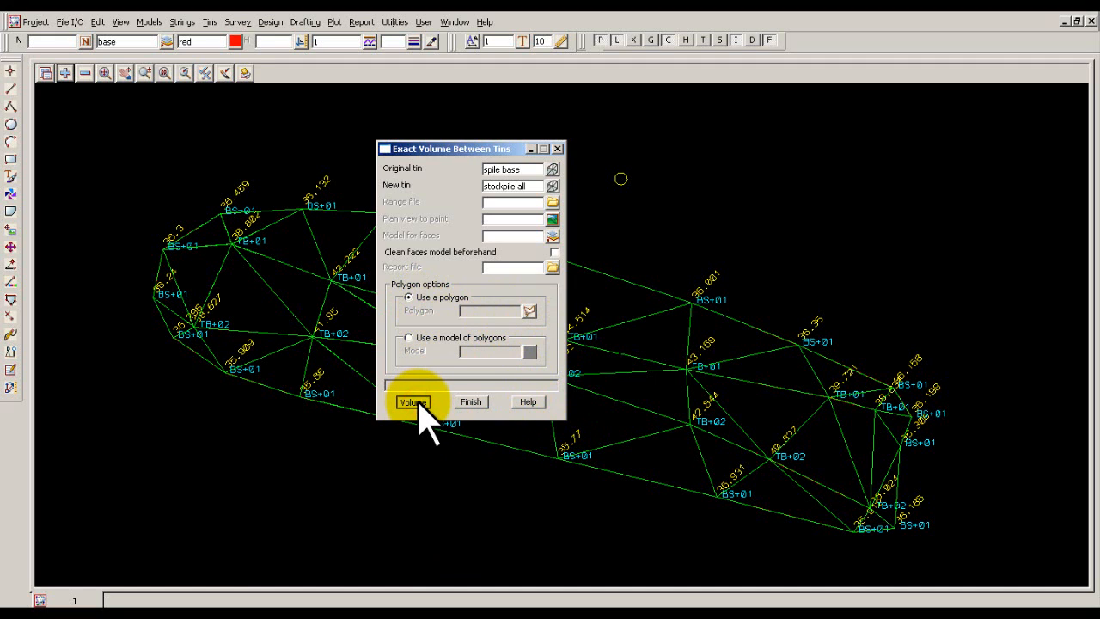
click(414, 402)
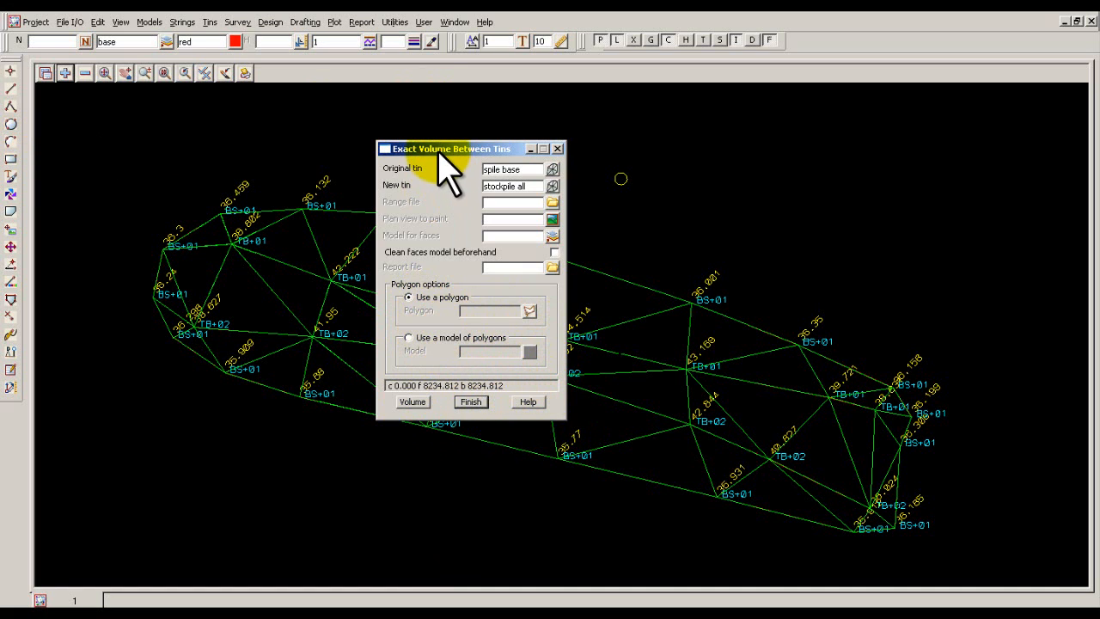
Add model spile text to view 1 to compare the stockpile label with the calculated volume.
drag(444, 149, 232, 151)
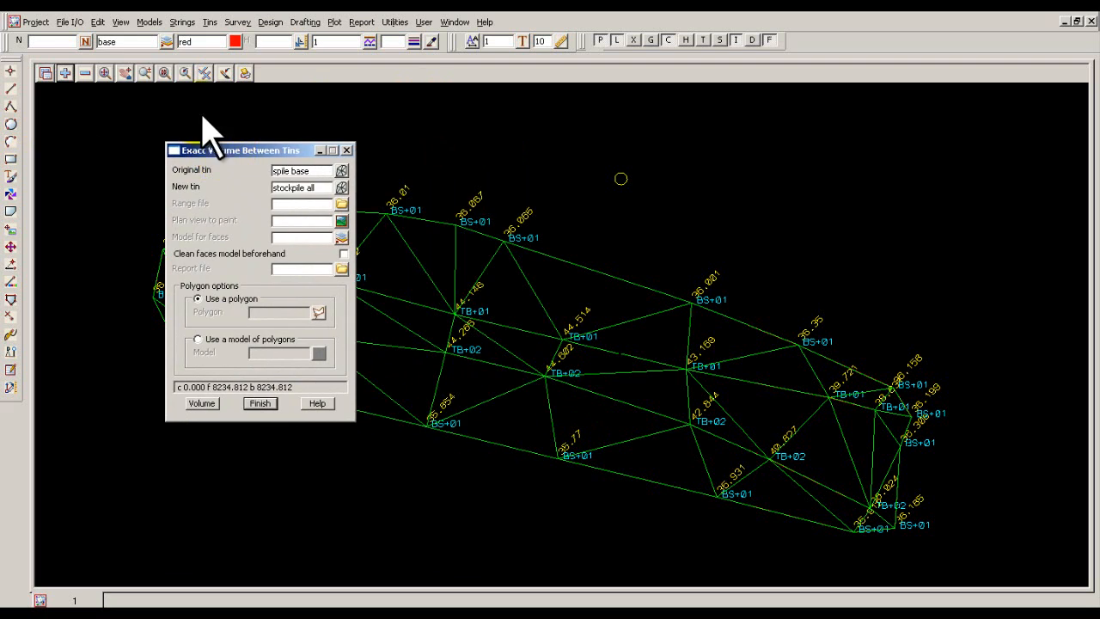
click(85, 74)
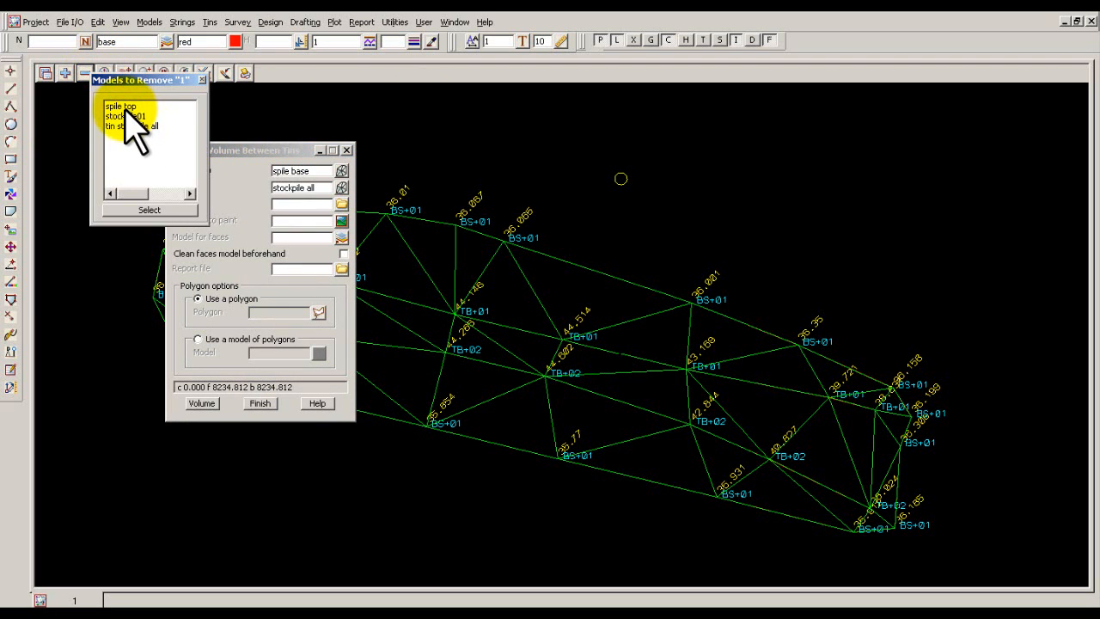
click(67, 73)
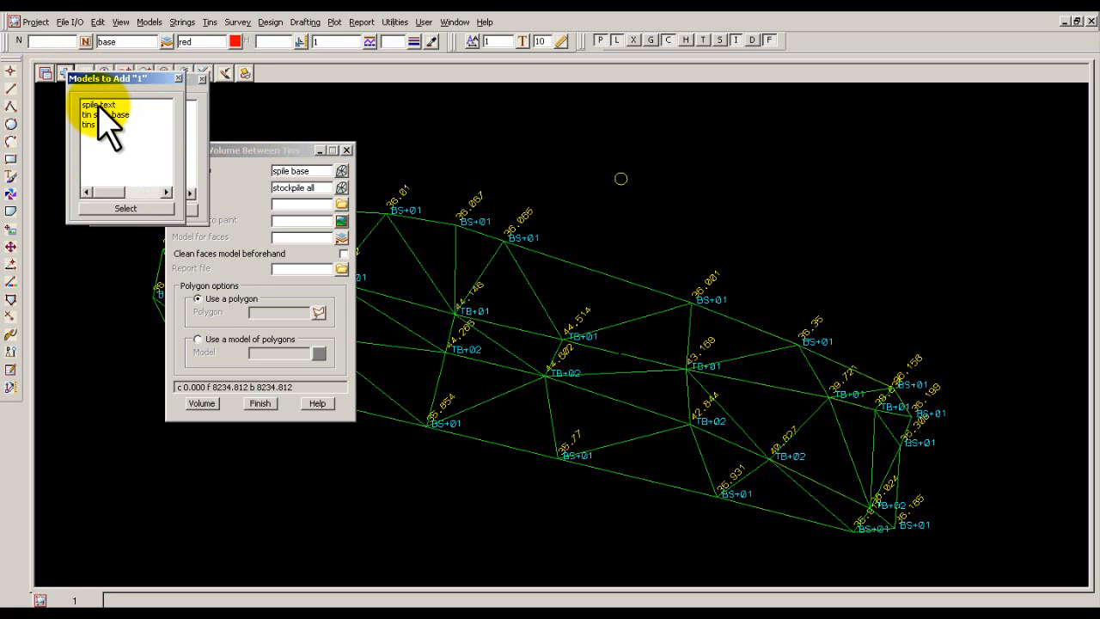
double_click(97, 104)
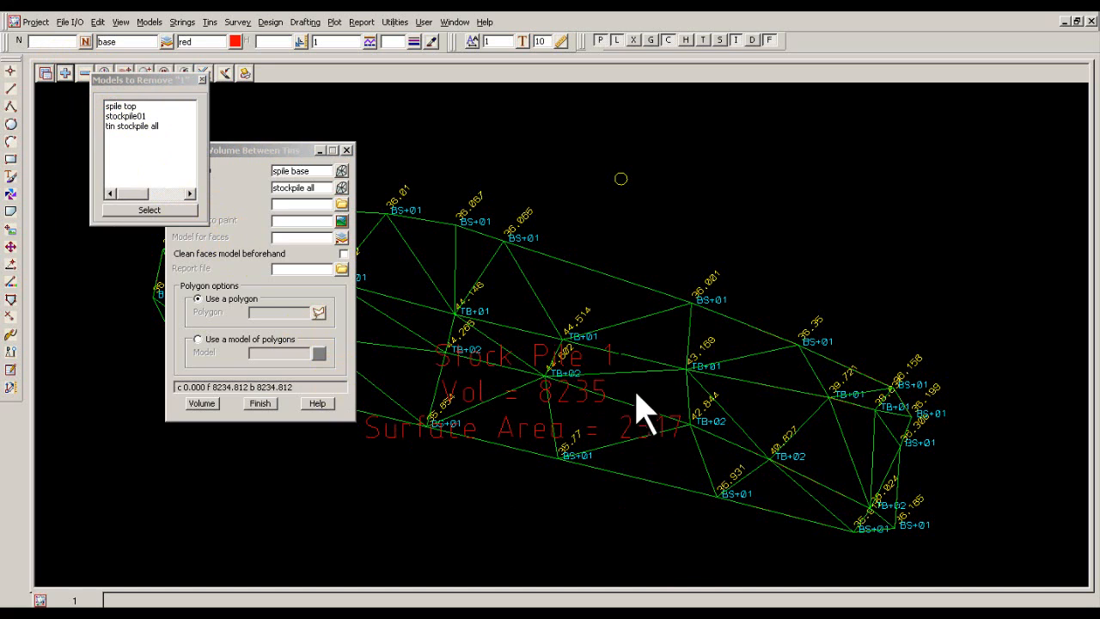
Finish the tin-to-tin volume calculation and close the list of models to remove.
click(265, 409)
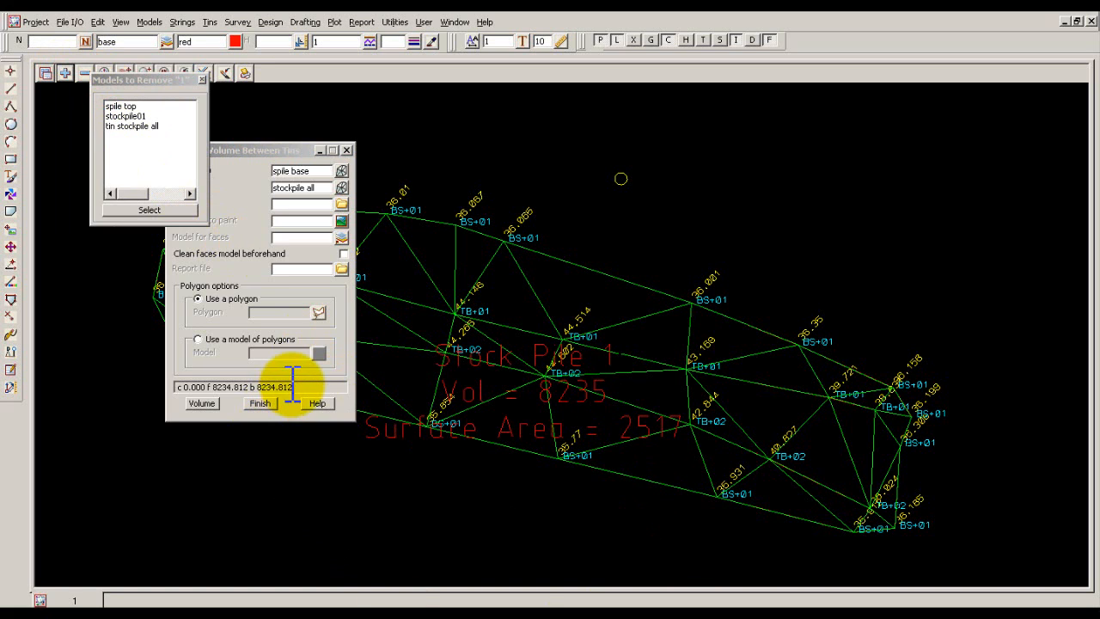
click(261, 404)
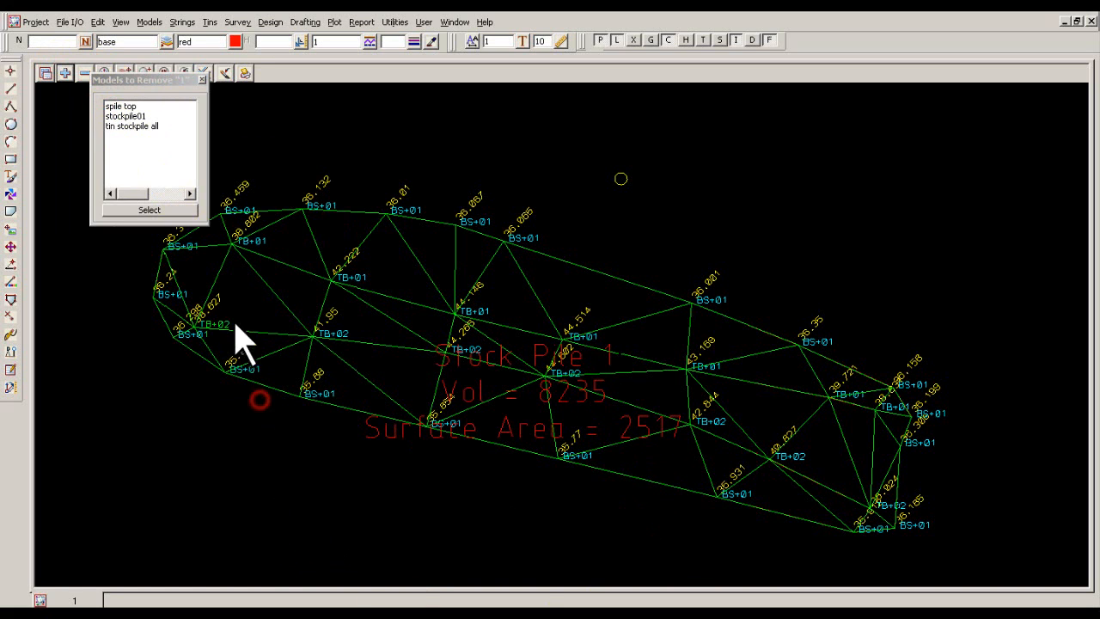
click(203, 79)
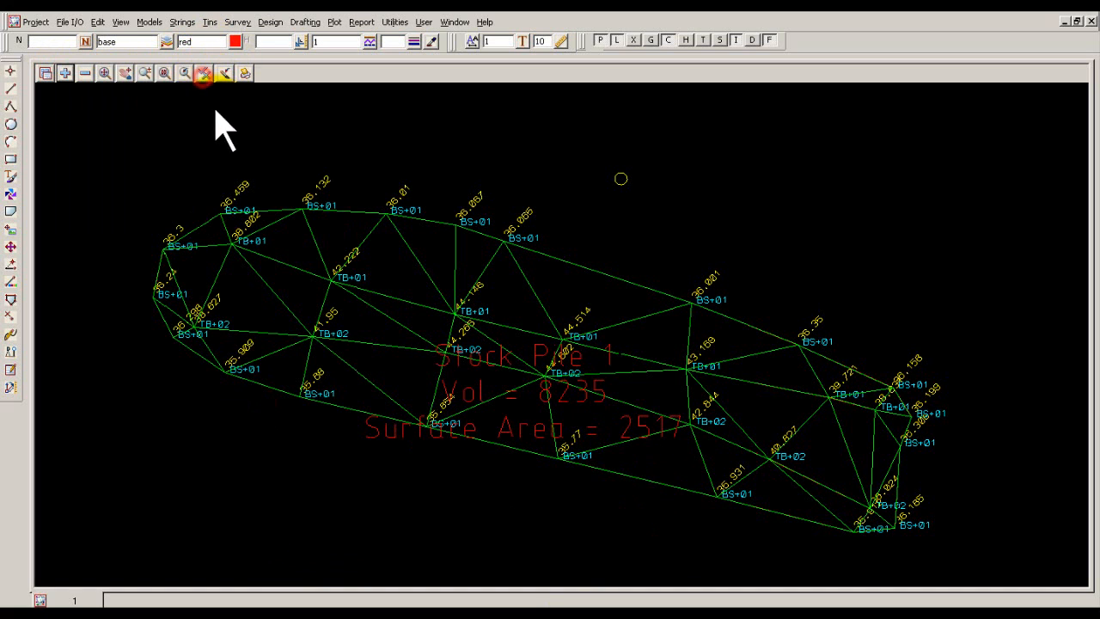
Remove model spile text from view 1 and accept the reminder to save the project.
click(89, 74)
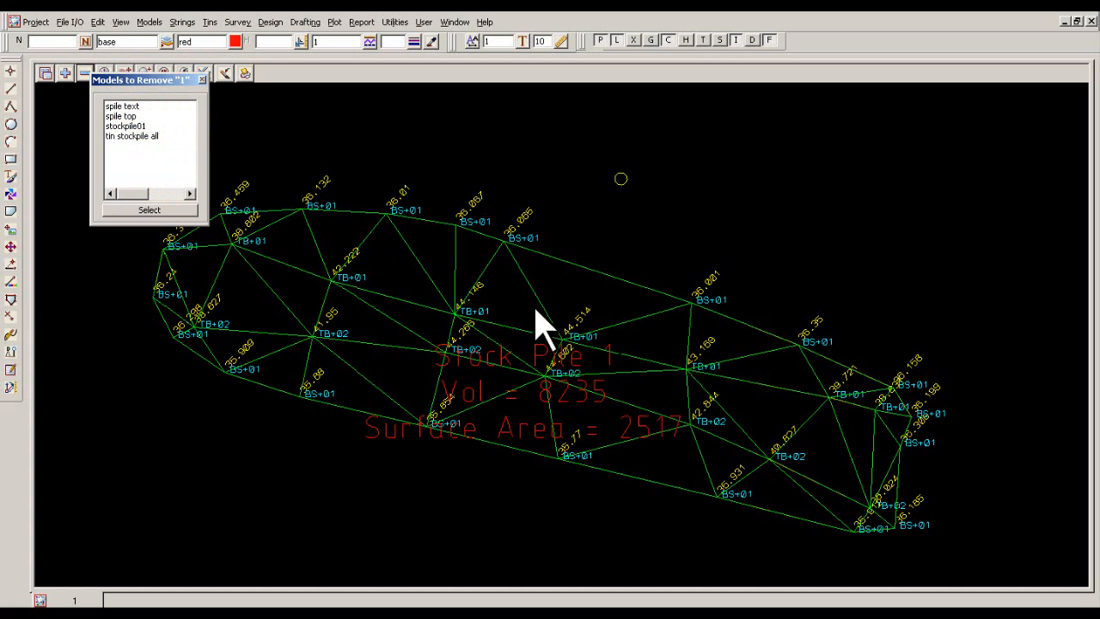
click(155, 156)
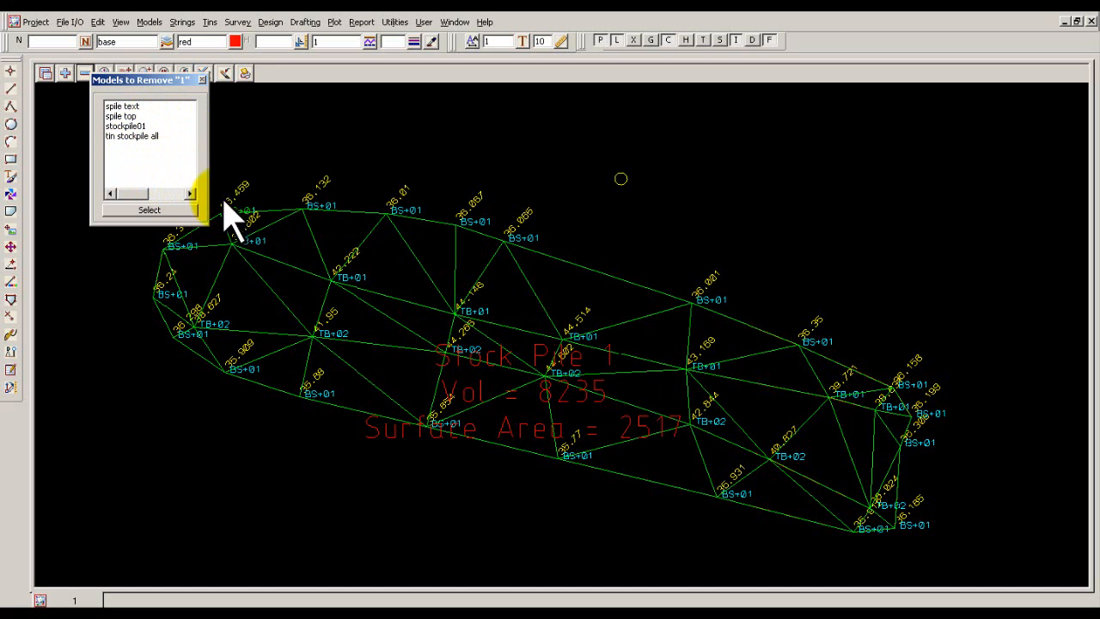
click(153, 160)
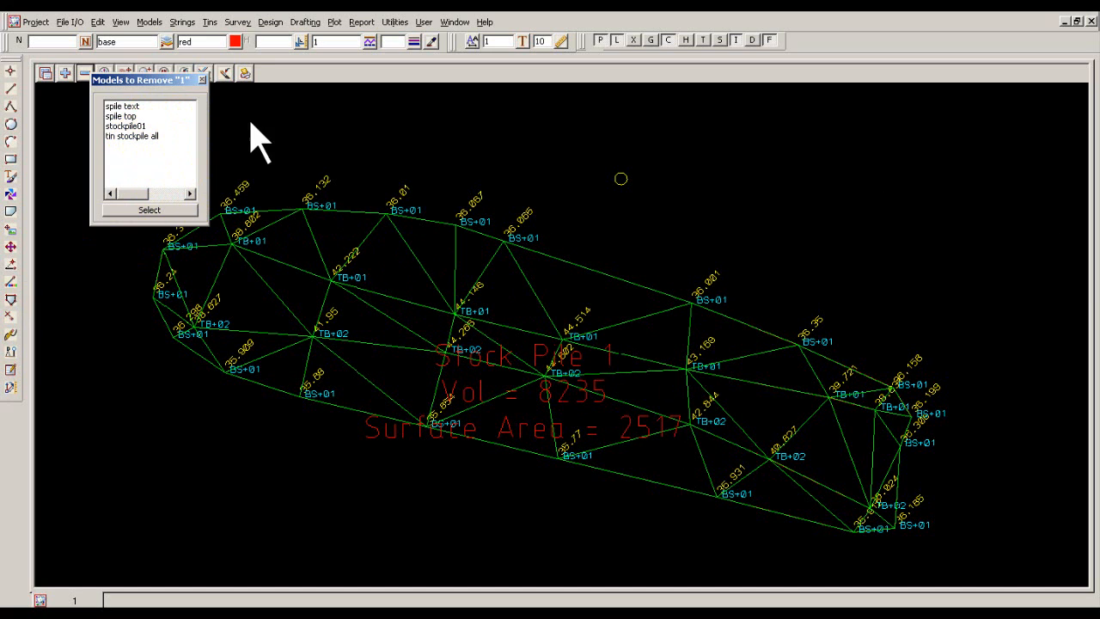
click(125, 106)
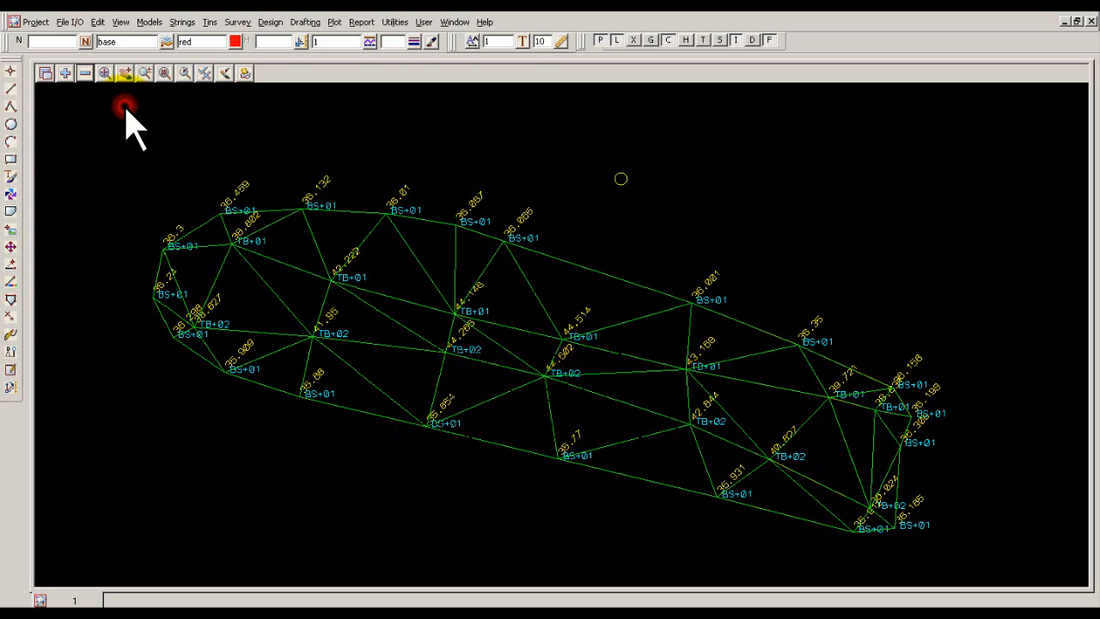
click(238, 146)
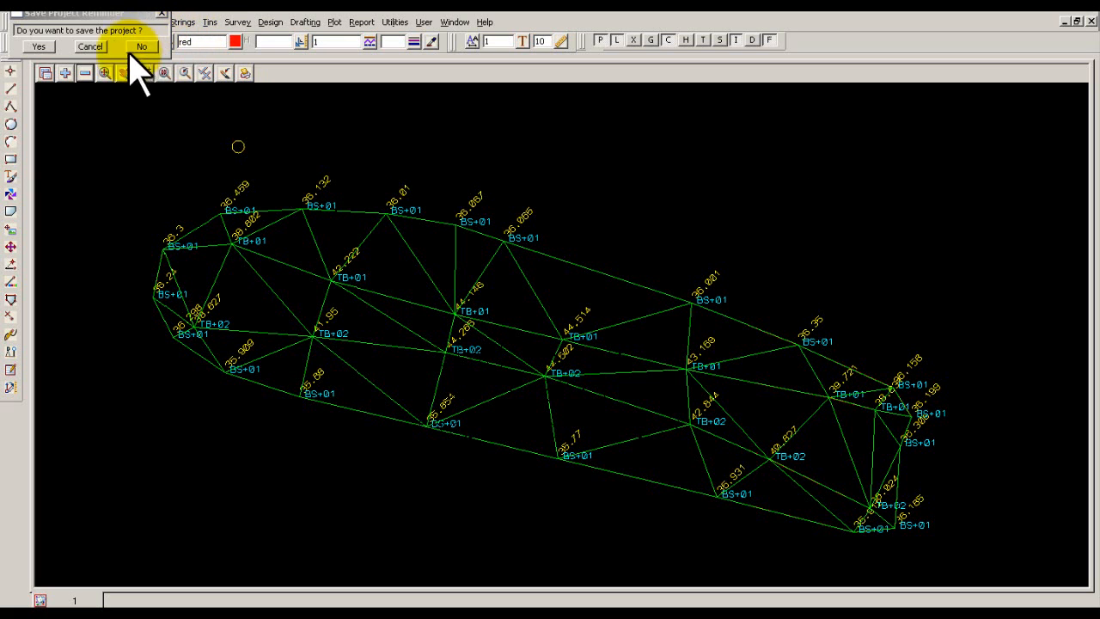
click(36, 47)
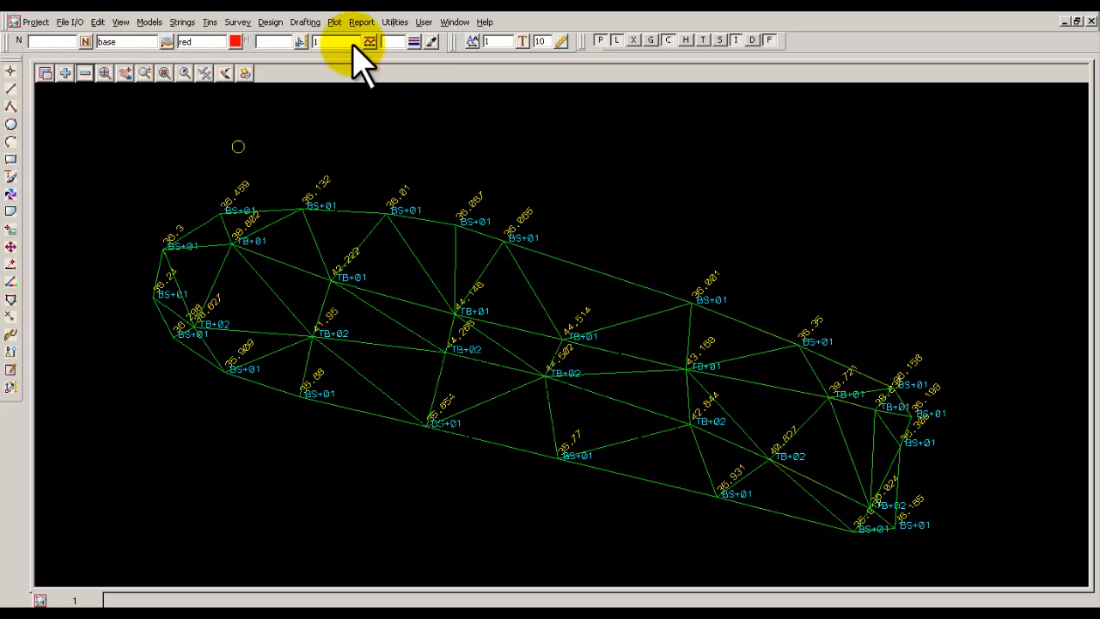
Start a Contour, Smooth and Label function named stockpile with stockpile all as the tin to contour.
click(212, 23)
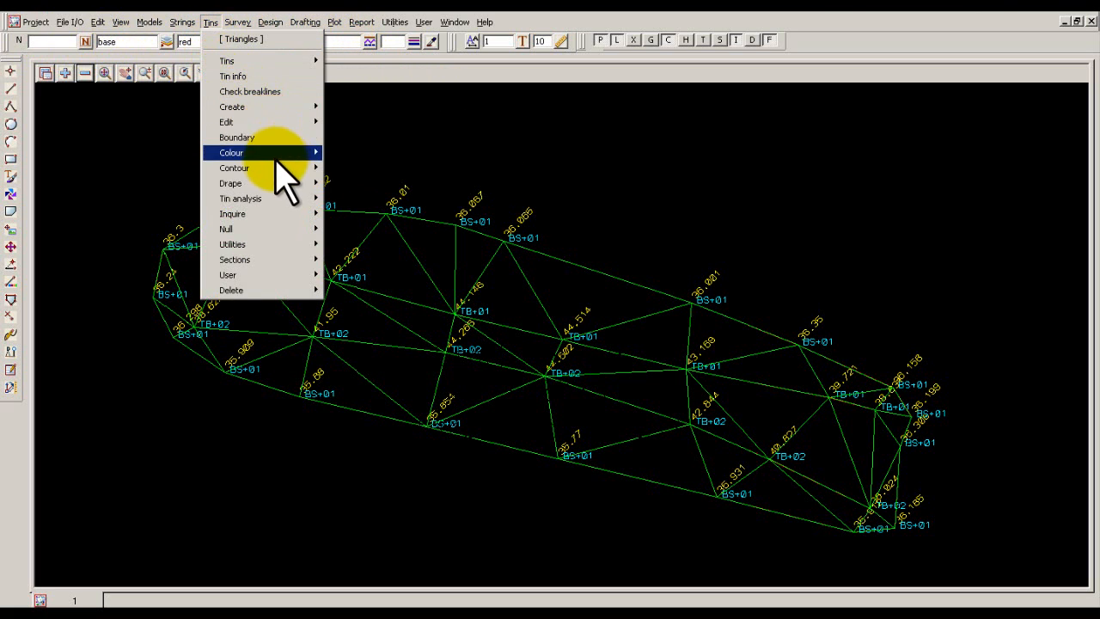
mouse_move(283, 168)
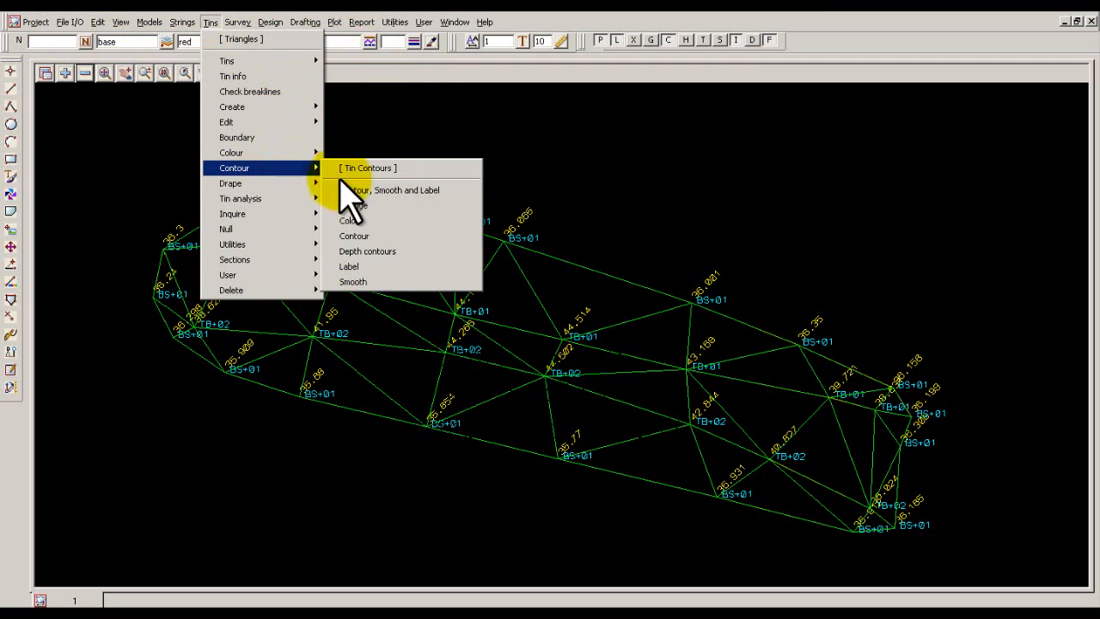
click(397, 192)
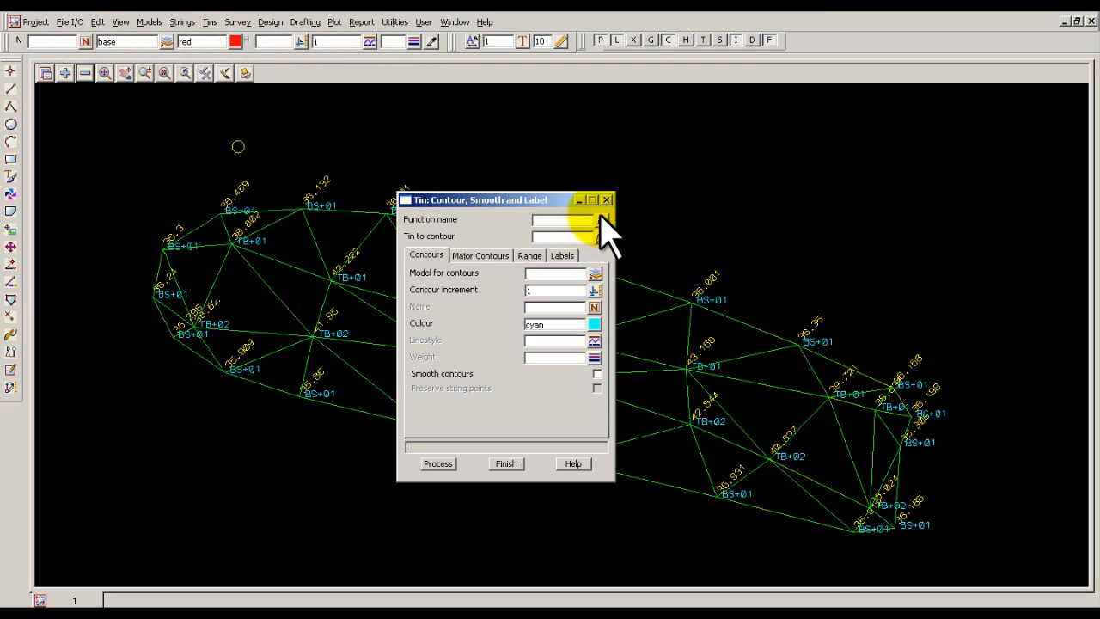
drag(541, 206, 961, 111)
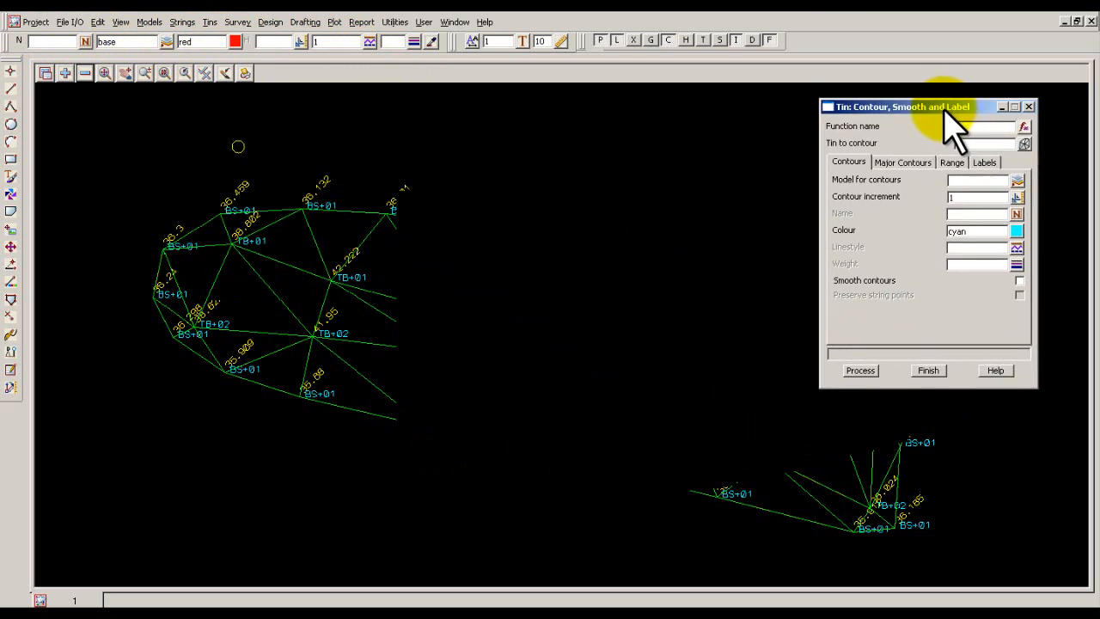
click(972, 128)
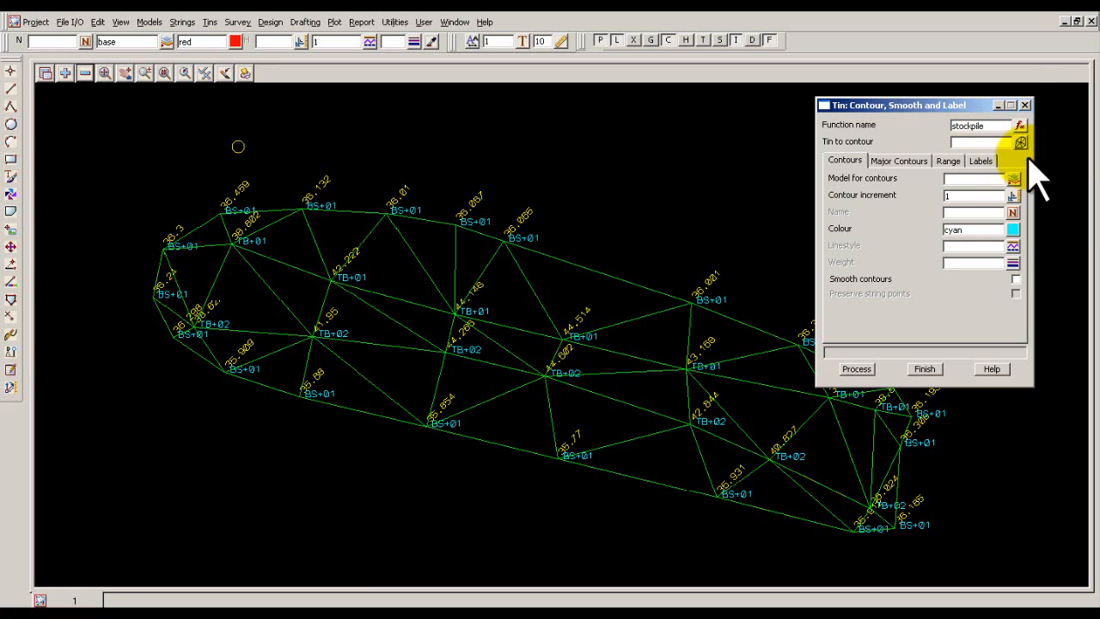
click(1020, 142)
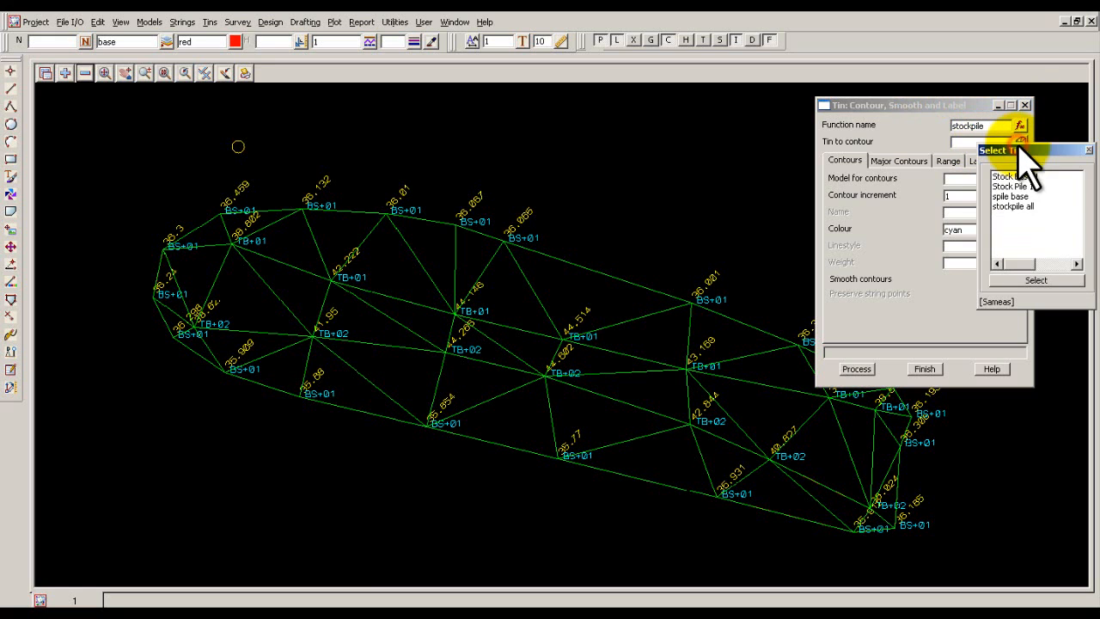
double_click(1021, 207)
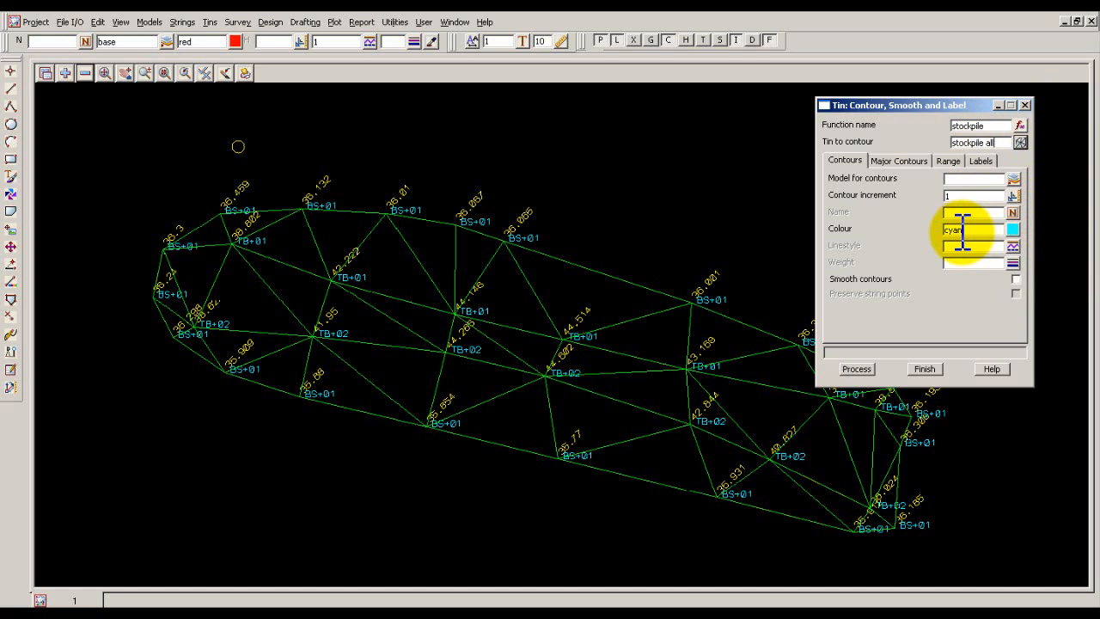
Set the contours to go into model contours with linestyle 1 and enable contour smoothing.
click(970, 182)
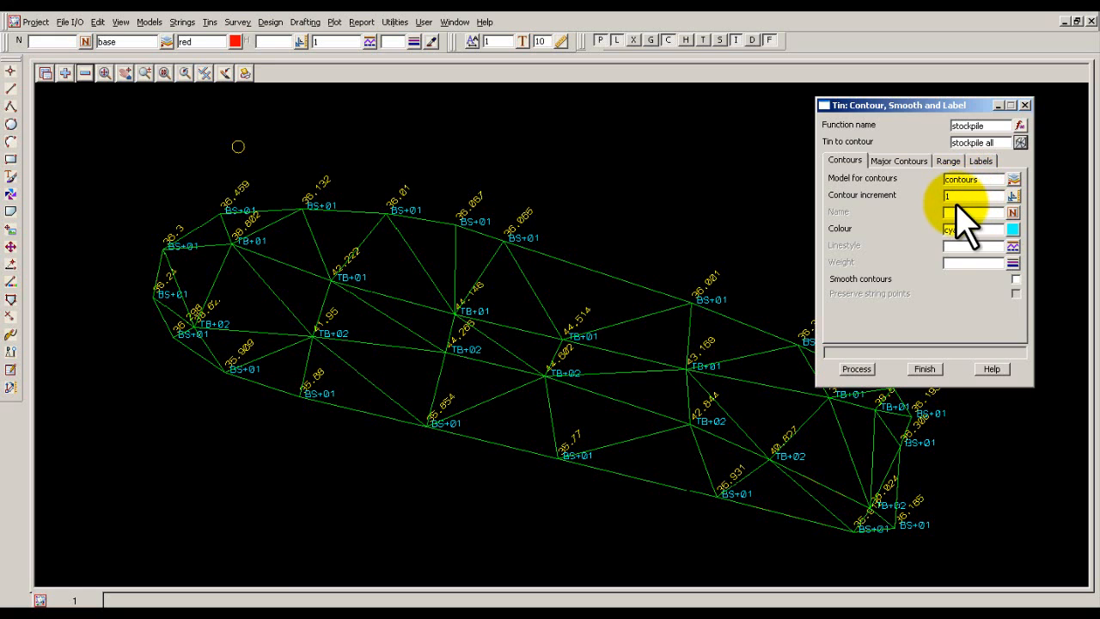
click(1014, 247)
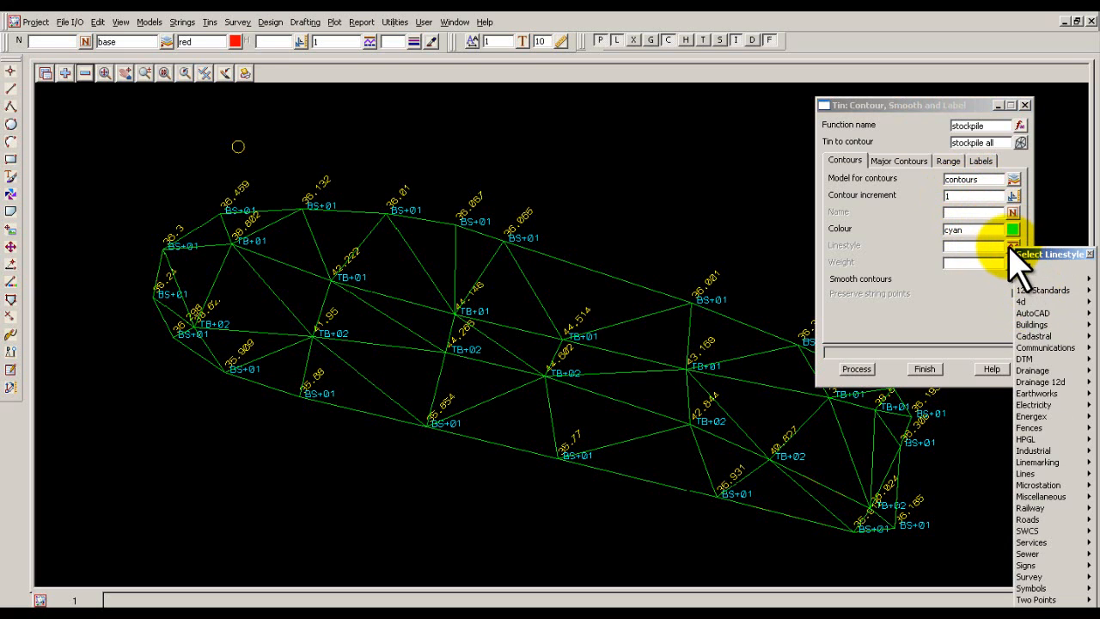
click(1012, 252)
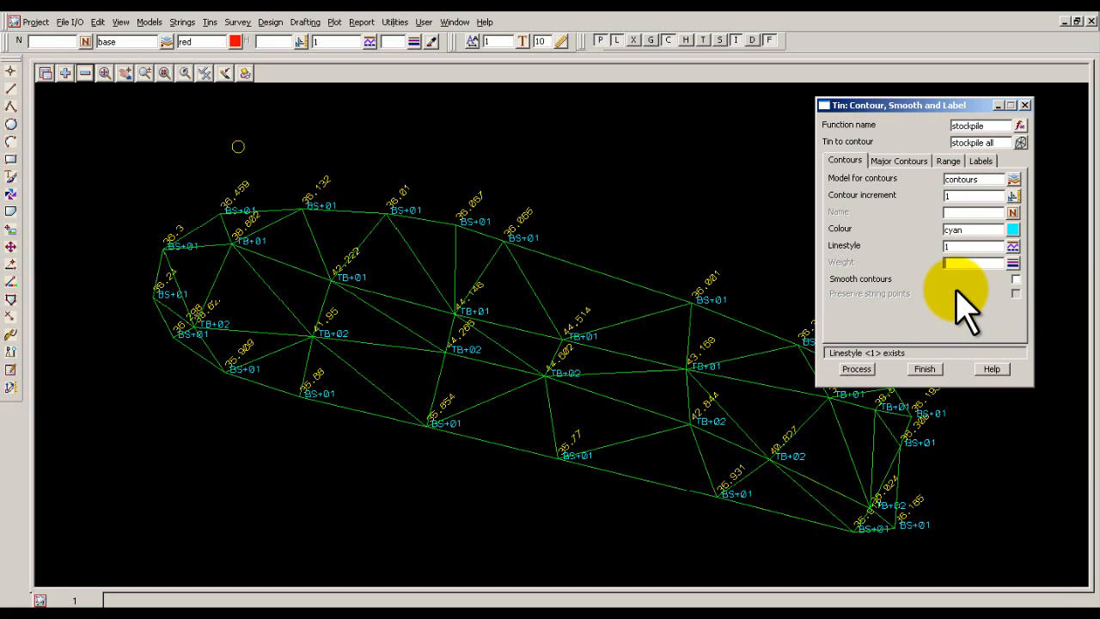
click(1016, 280)
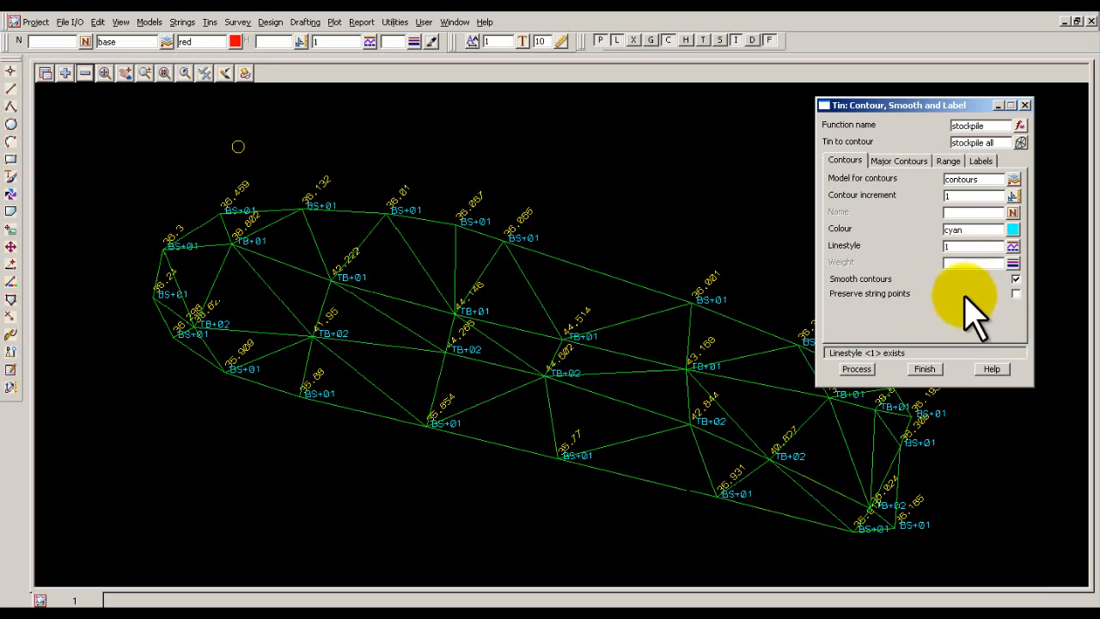
Review the contour function's major contour, range and label settings, including the available label methods.
click(913, 161)
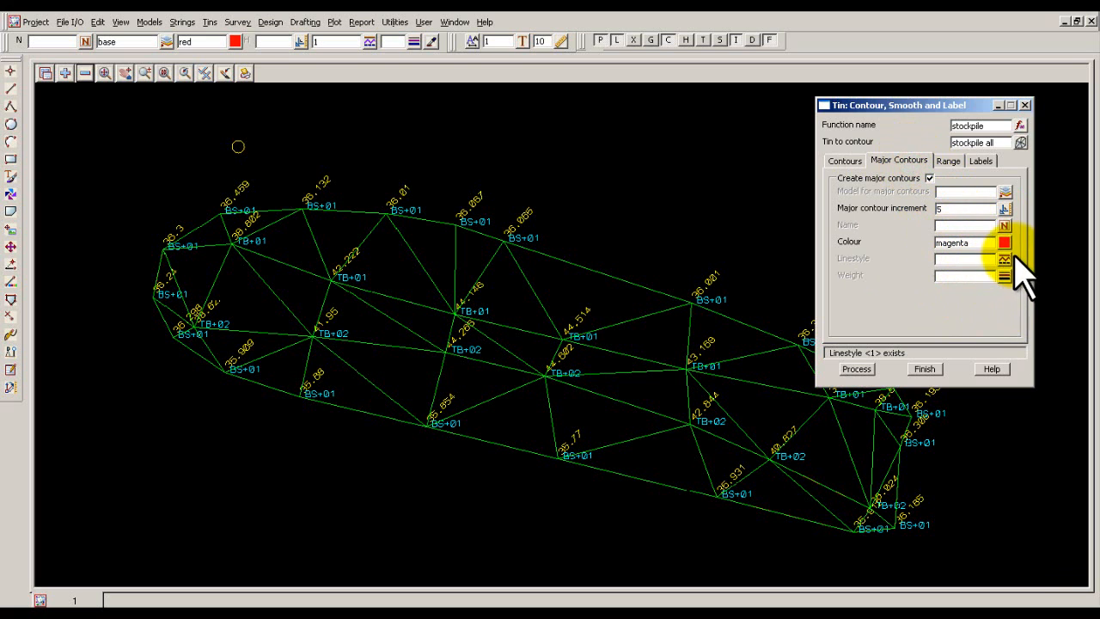
click(948, 162)
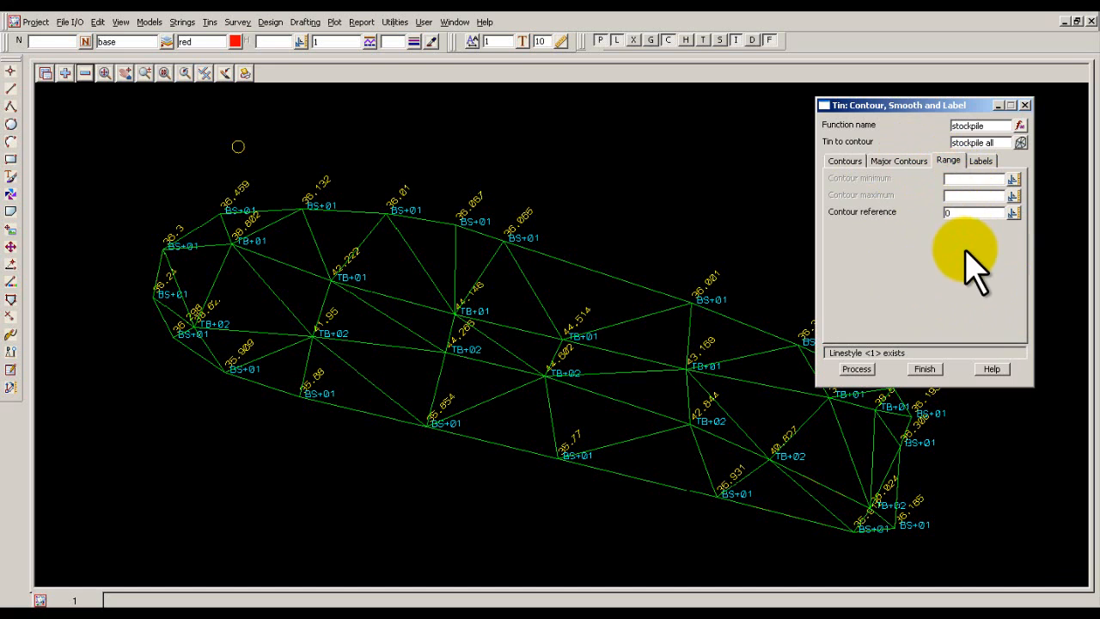
click(980, 162)
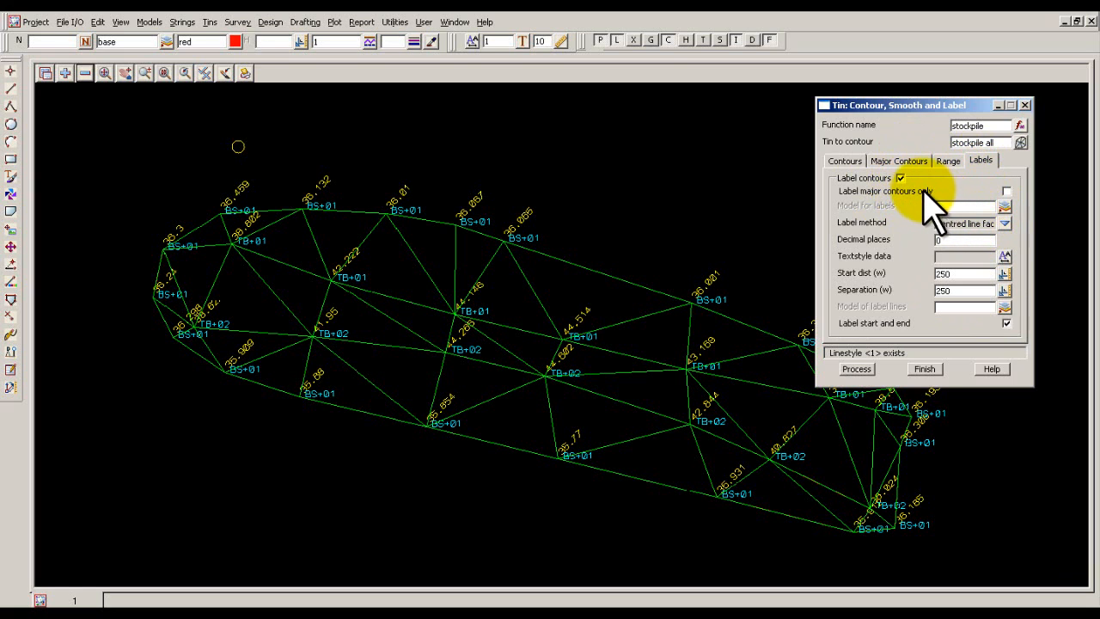
click(1009, 224)
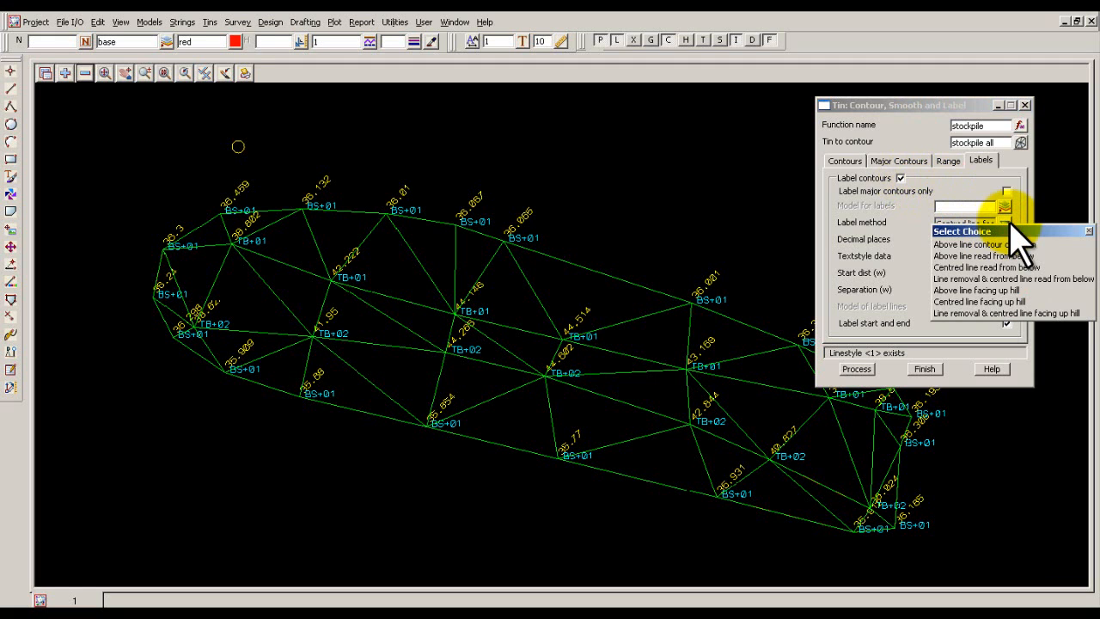
click(1007, 221)
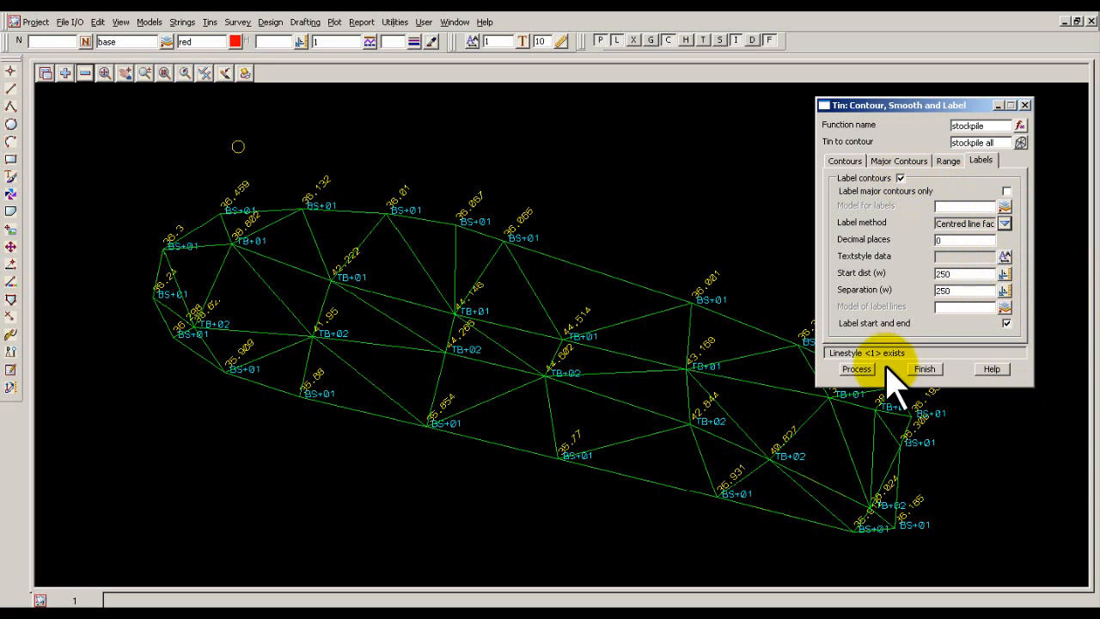
Set the contour label textstyle to Arial 1 centre, process the stockpile contours and finish the function.
click(860, 370)
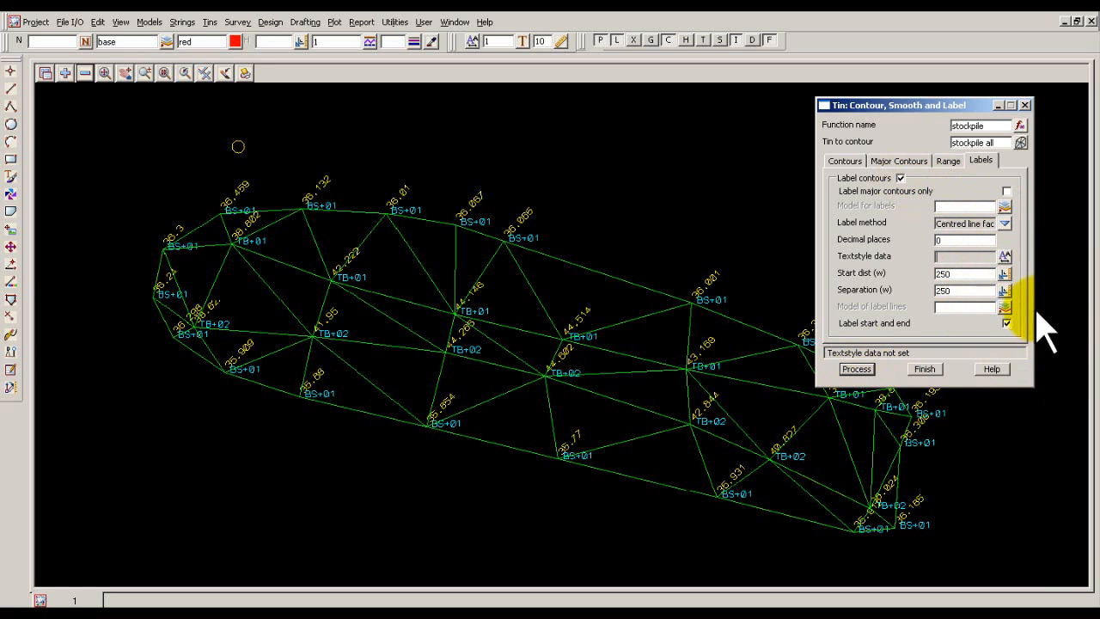
click(1005, 257)
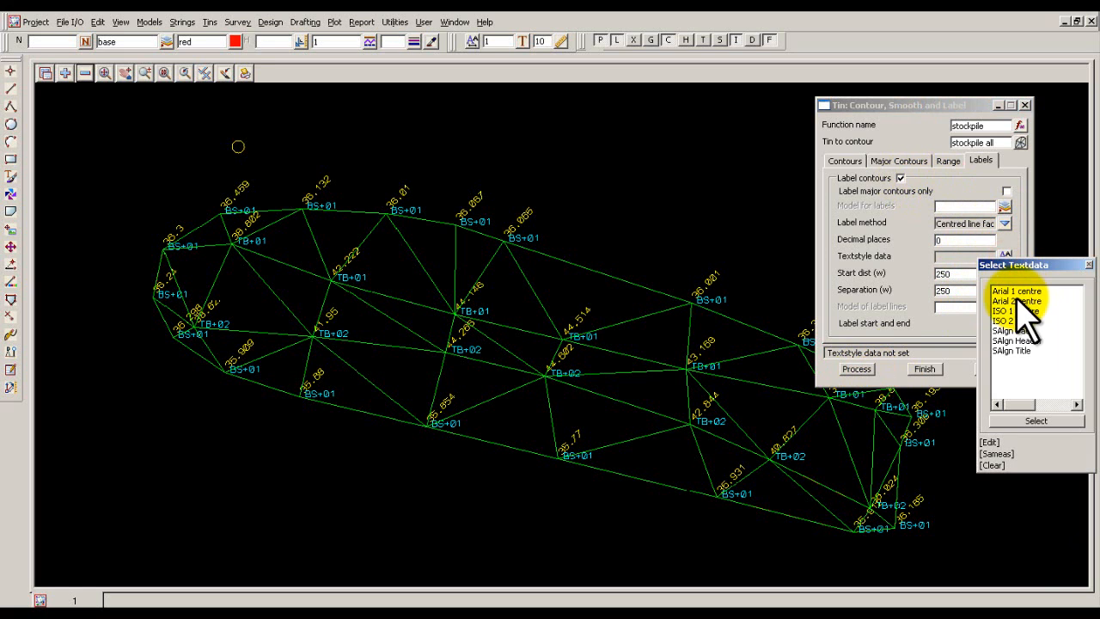
click(1011, 292)
click(1012, 292)
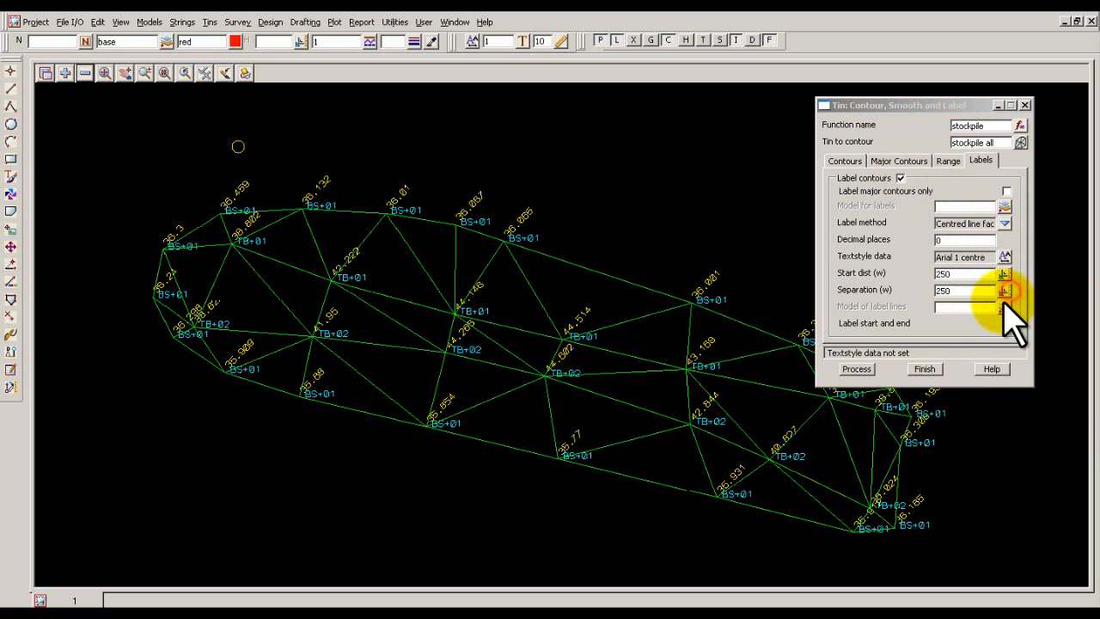
click(857, 370)
click(925, 370)
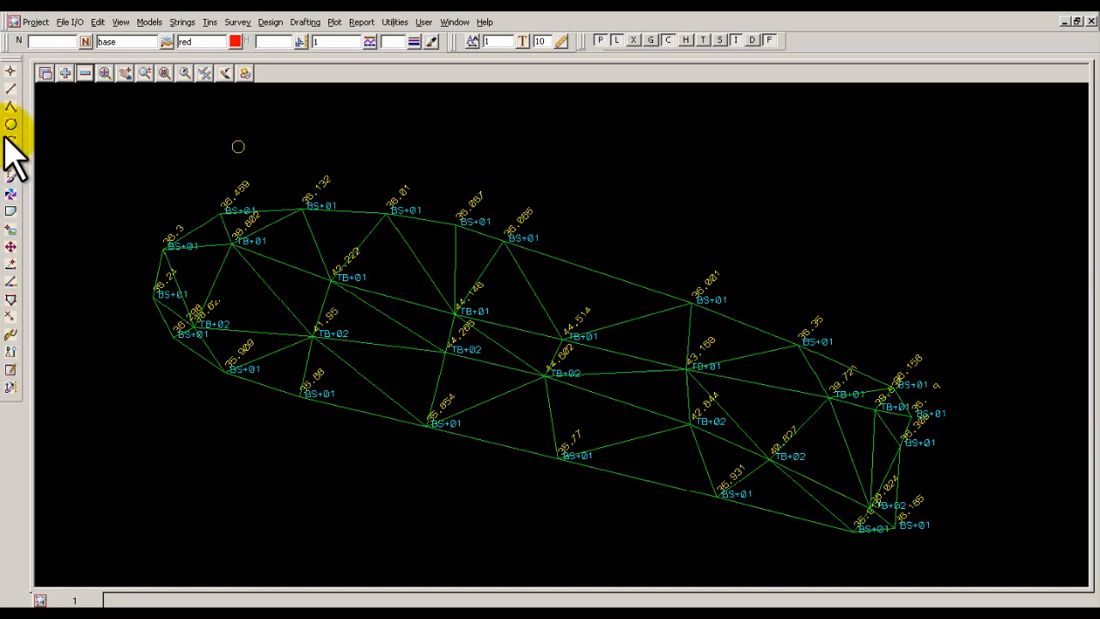
Add model contours to view 1, remove model tin stockpile all and redraw the view.
click(66, 73)
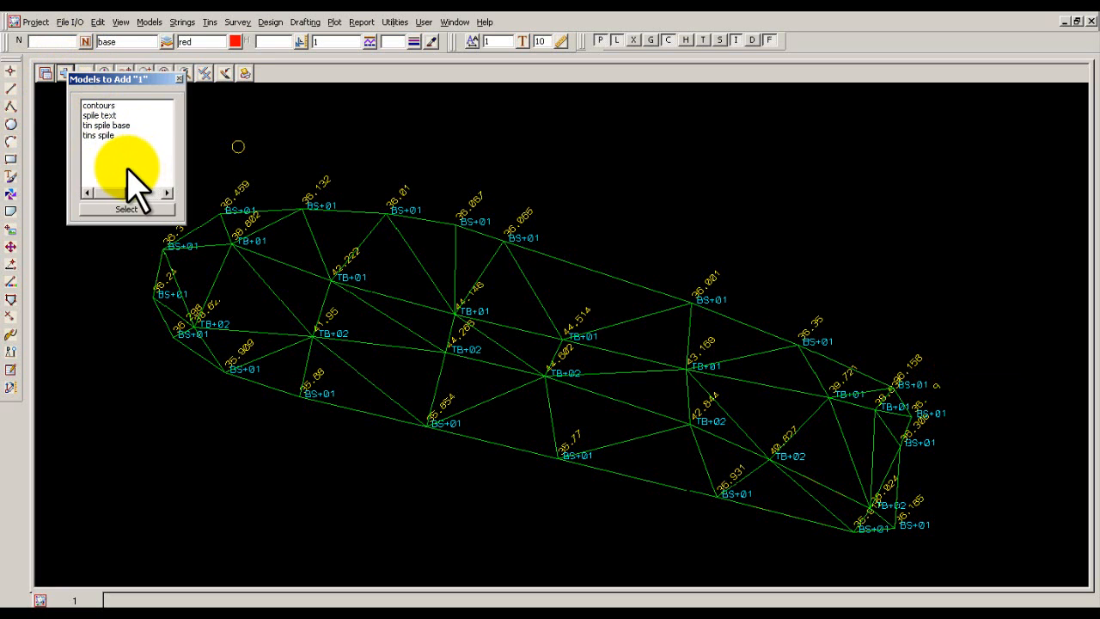
double_click(101, 105)
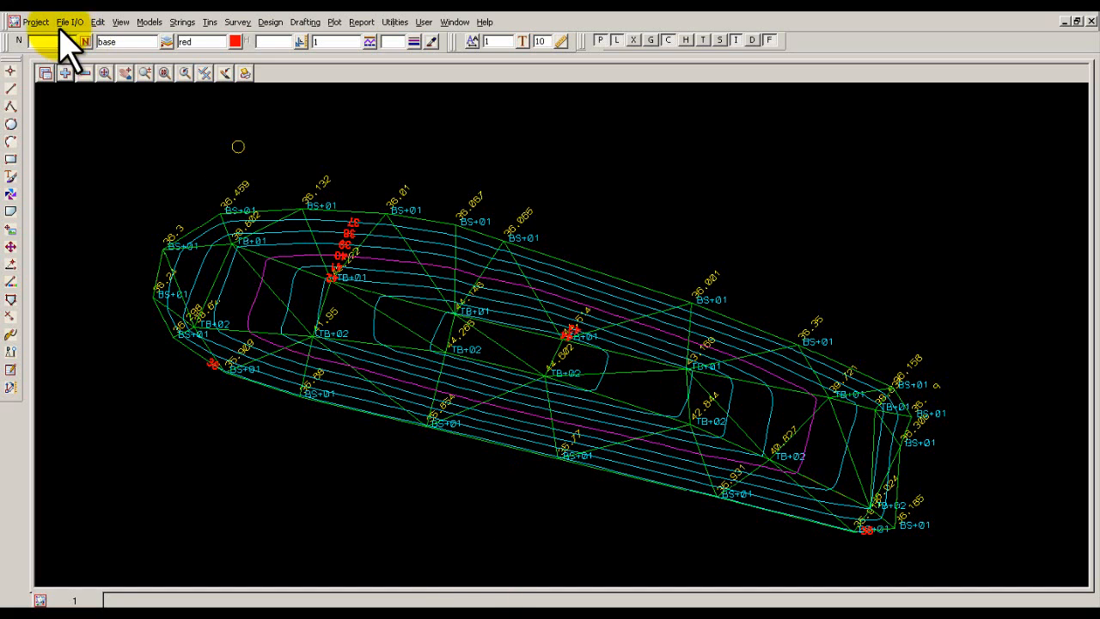
click(86, 73)
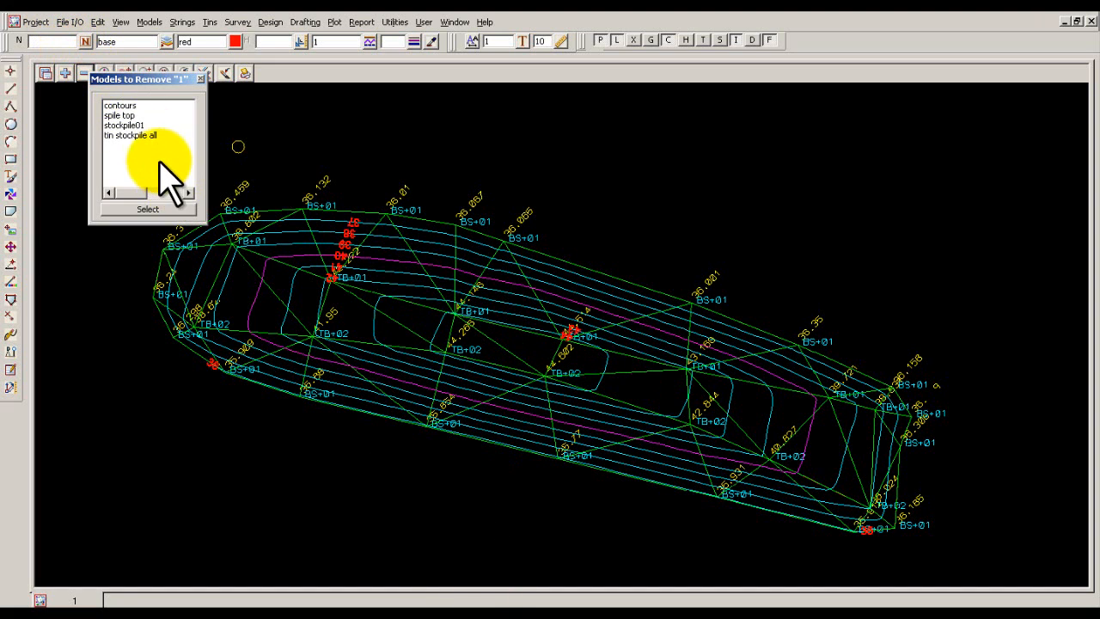
double_click(131, 135)
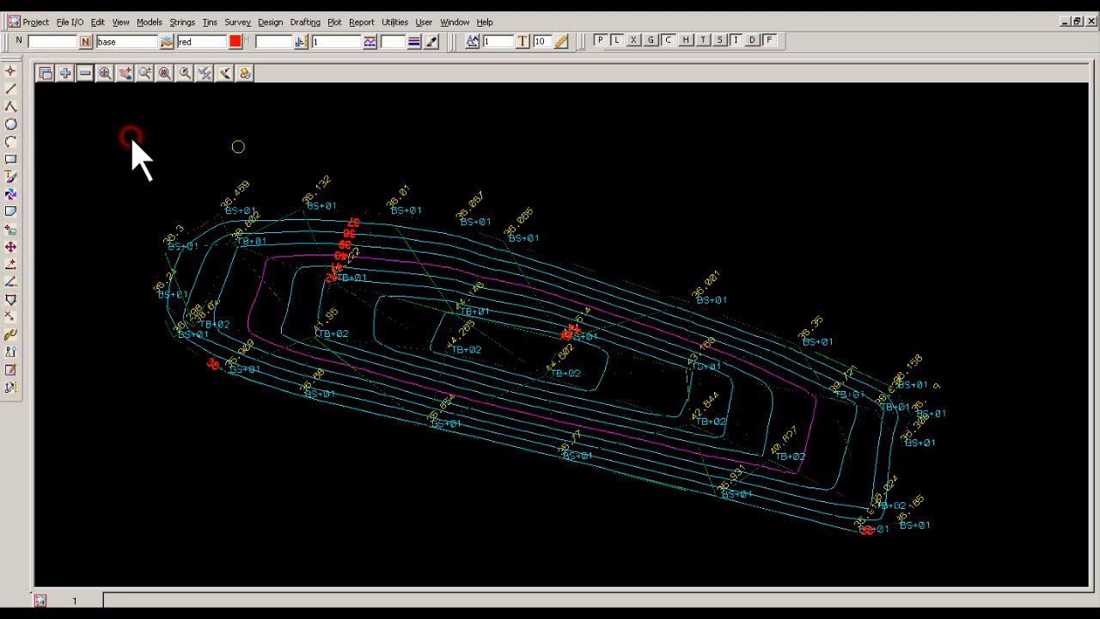
click(224, 73)
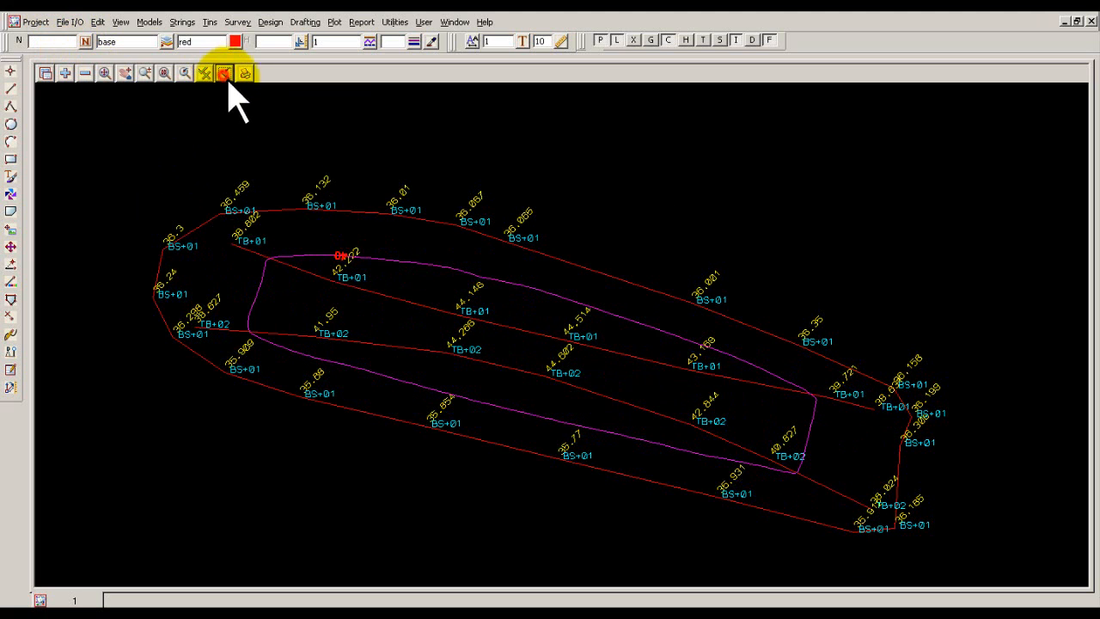